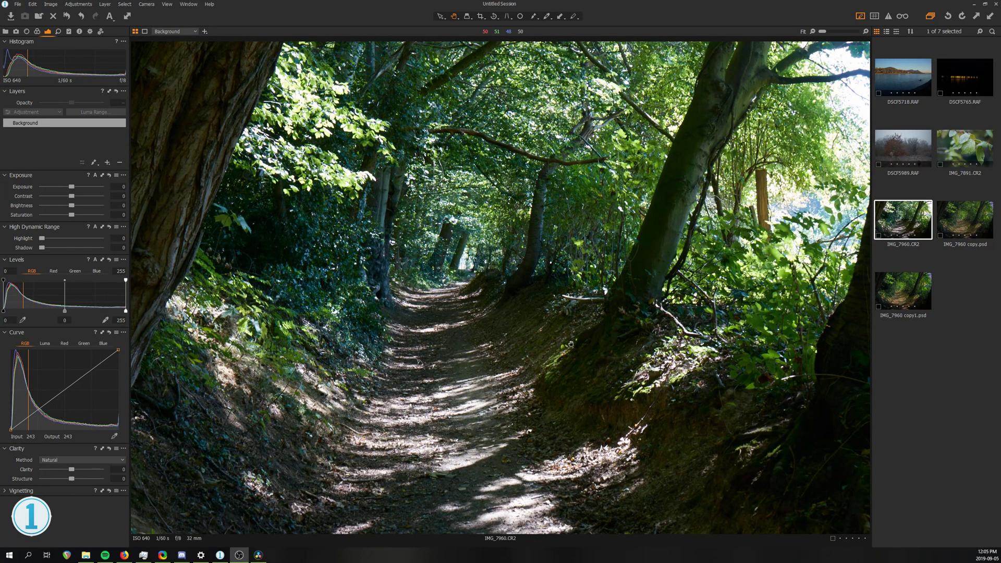
Step: Examine the unedited forest path photo up close, covering the leaning tree, the bright foliage and the dark bank
scroll(807, 96, "up", 1)
scroll(807, 96, "up", 1)
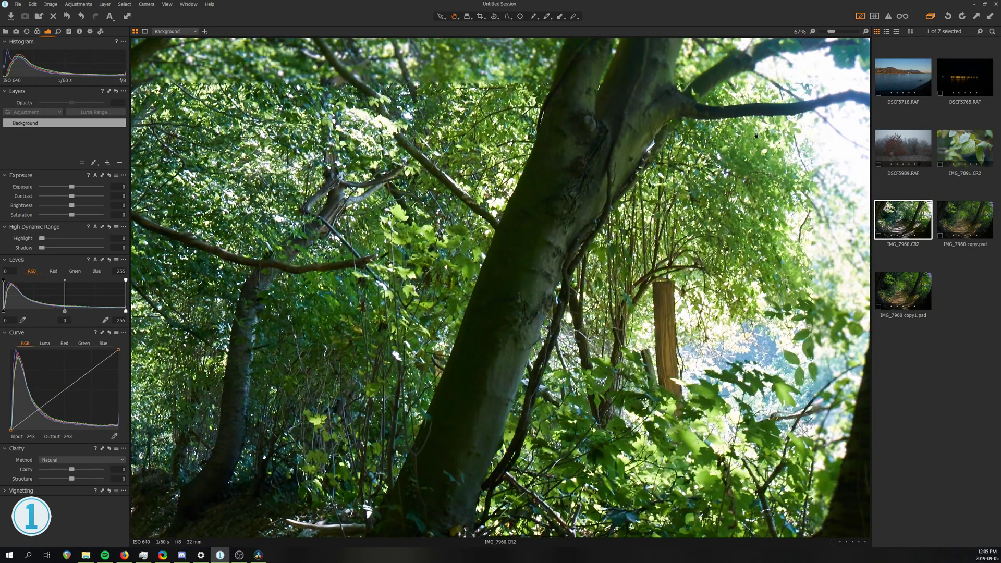
left_click_drag(450, 241, 748, 236)
left_click_drag(230, 151, 466, 162)
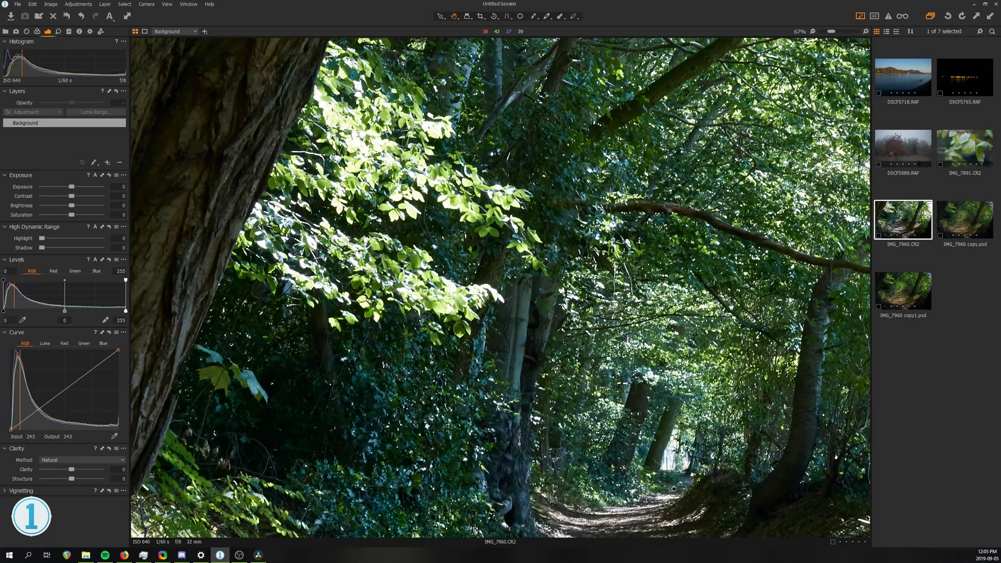
left_click_drag(746, 443, 310, 157)
left_click_drag(555, 430, 401, 262)
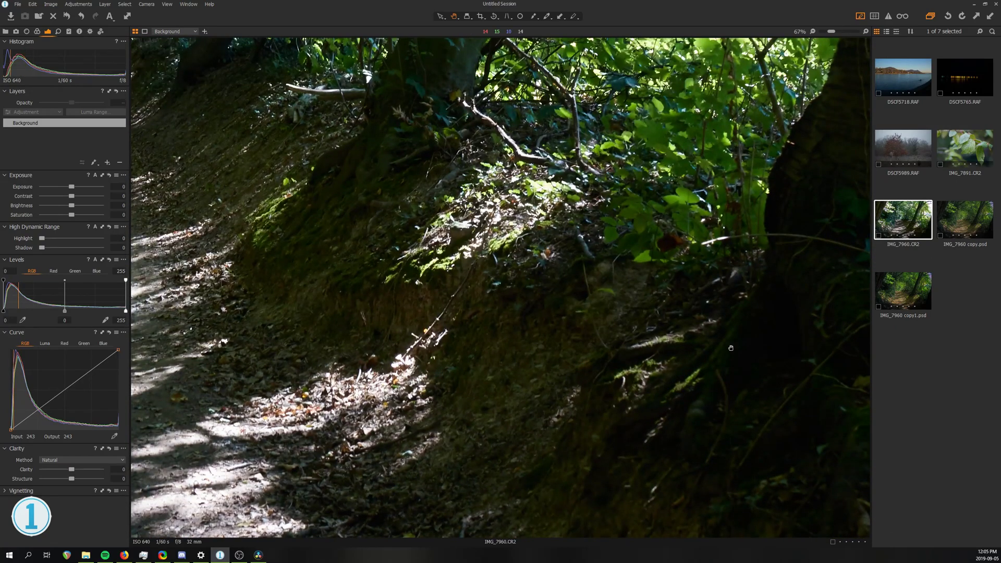
scroll(598, 302, "down", 3)
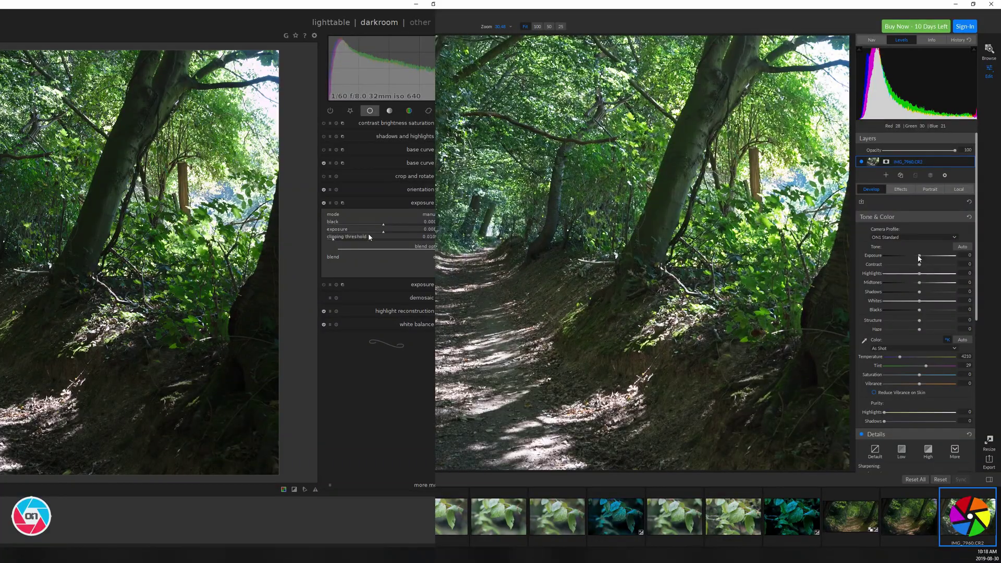
Step: Adjust the forest path photo's highlights and shadows in ON1 Photo RAW, and raise its shadows in Capture One
left_click_drag(904, 257, 892, 258)
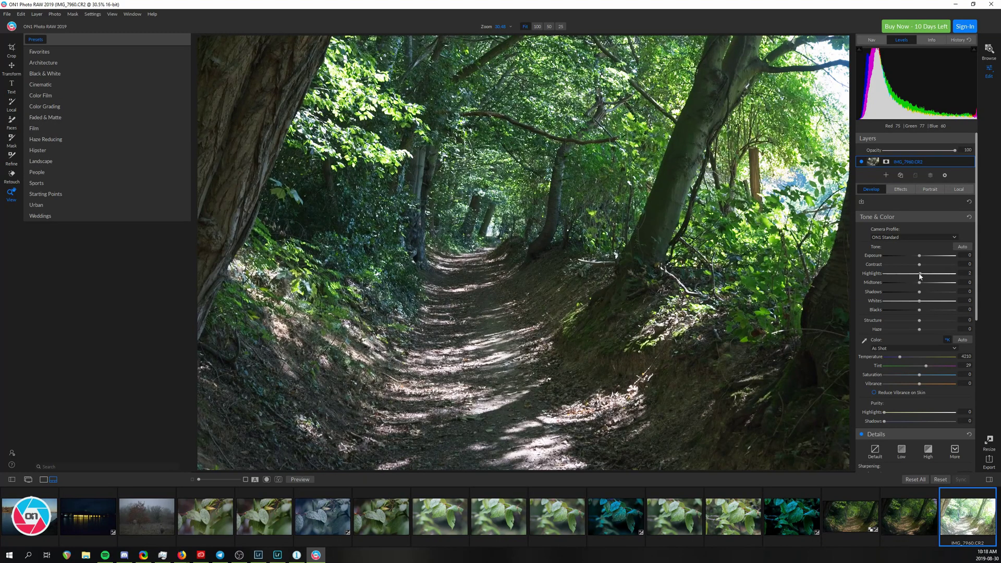
mouse_move(919, 274)
left_mouse_down()
mouse_move(883, 276)
mouse_move(914, 256)
left_mouse_up()
left_click_drag(921, 292, 896, 284)
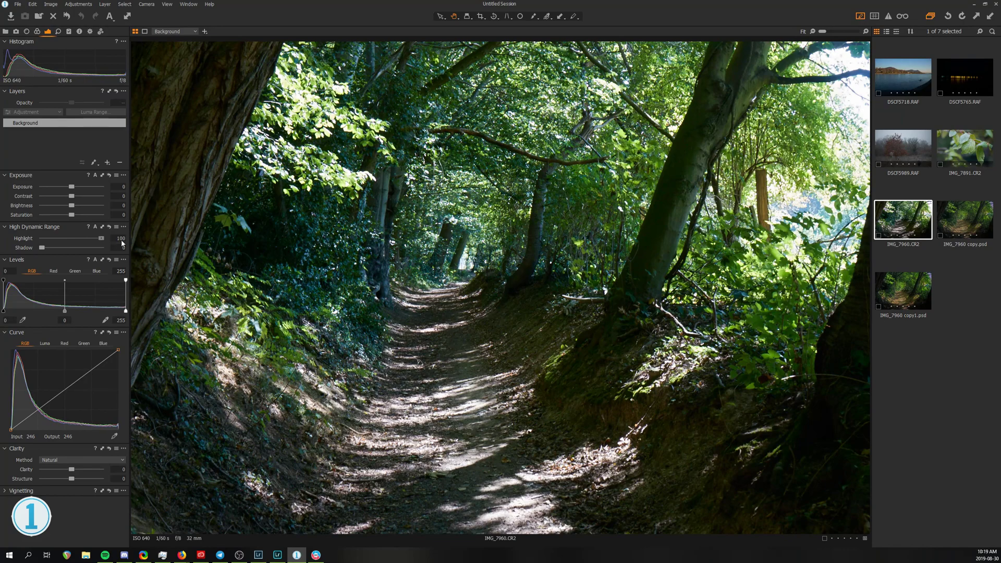
left_click_drag(45, 248, 54, 249)
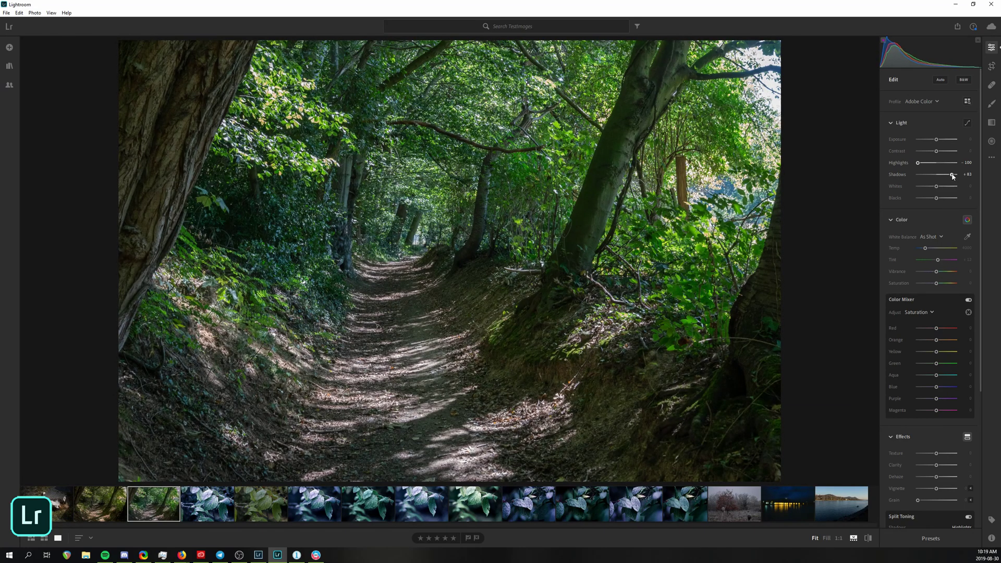
Step: Tune the forest path photo in Lightroom with exposure +0.42, shadows +100 and increased clarity
left_click_drag(937, 140, 939, 141)
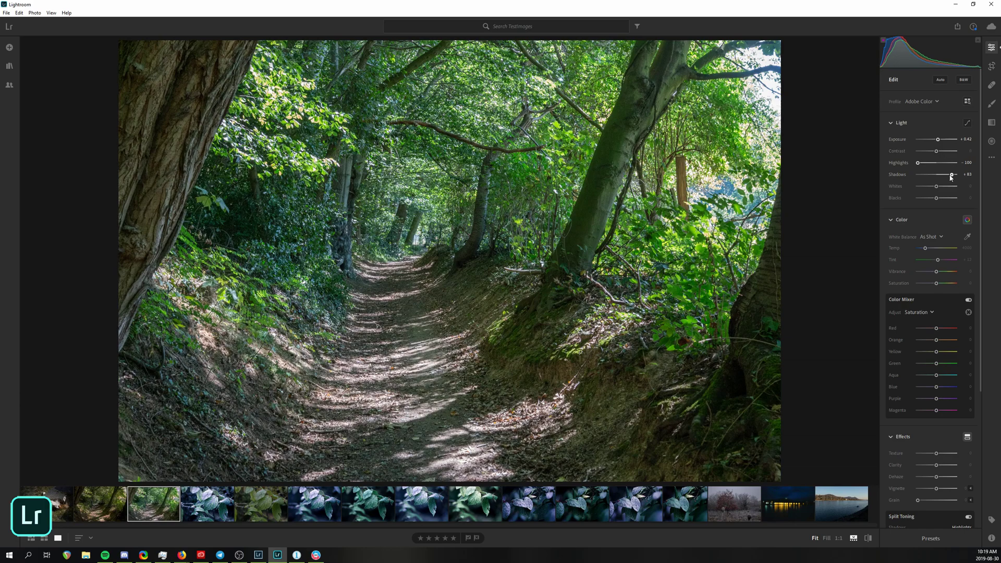
left_click_drag(953, 175, 956, 178)
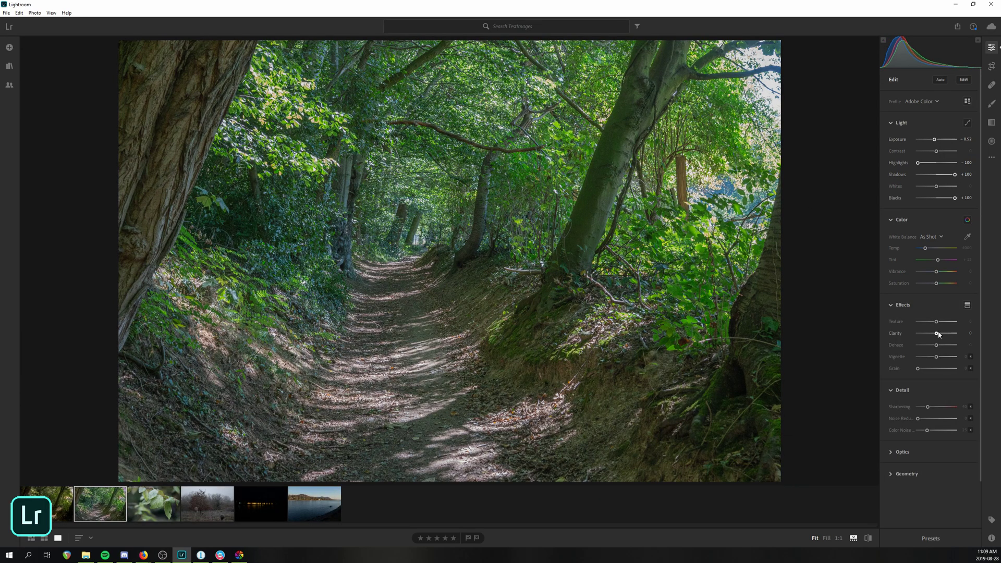
mouse_move(939, 334)
left_mouse_down()
mouse_move(960, 334)
mouse_move(948, 346)
left_mouse_up()
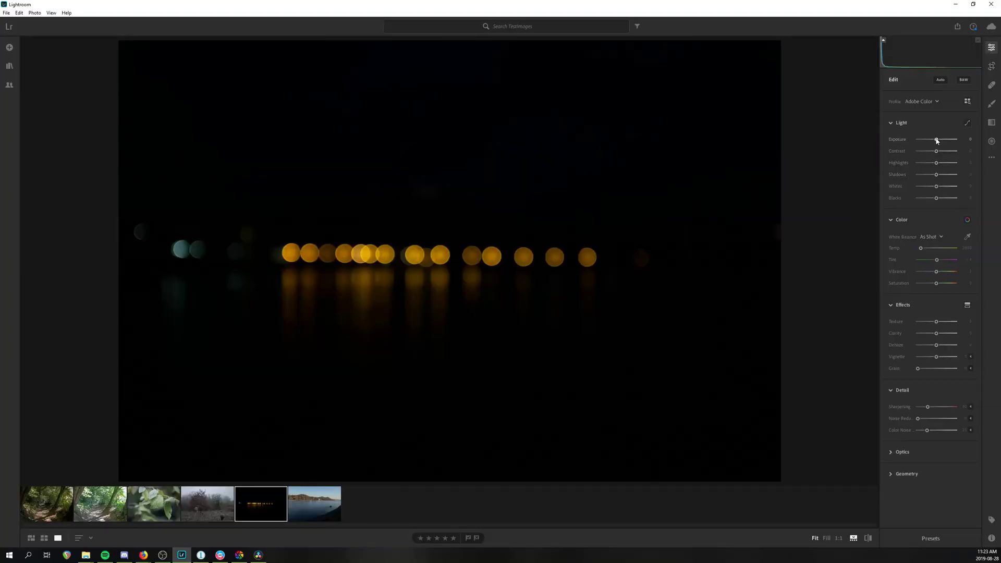
Step: Set the night lights photo's exposure to +4.00 and highlights to -41, and inspect the noise at 1:1
left_click_drag(939, 139, 930, 164)
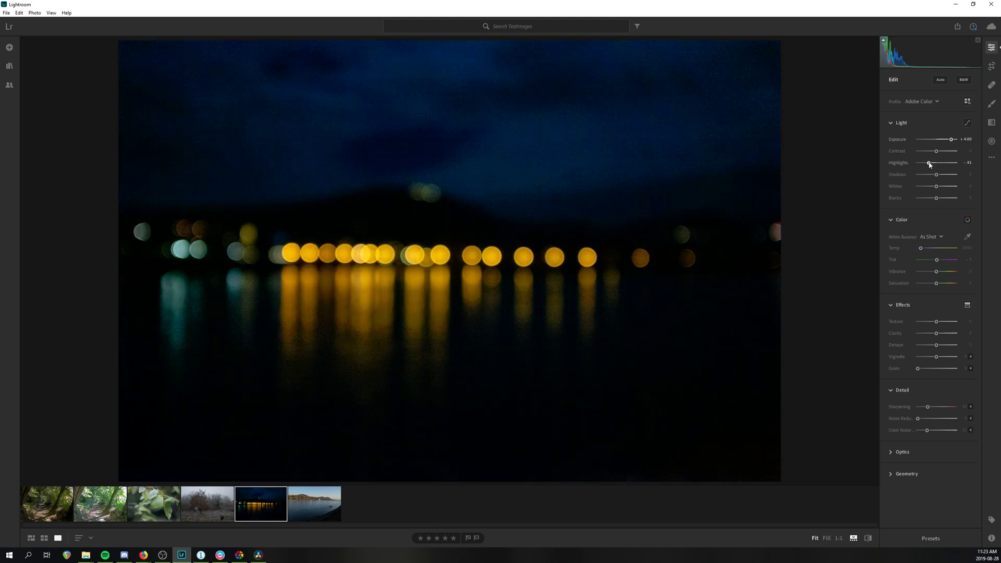
left_click(477, 190)
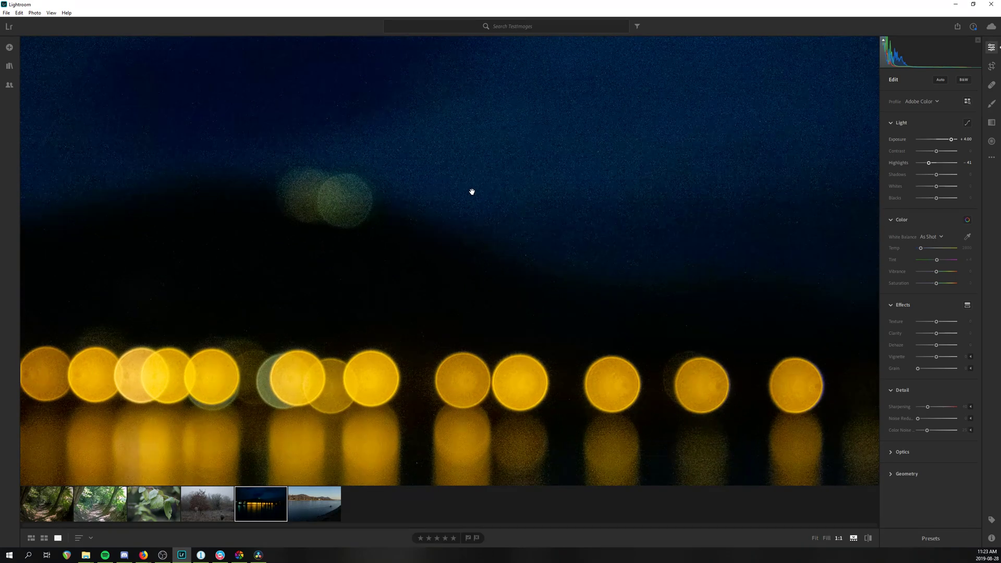
left_click_drag(510, 222, 611, 275)
left_click(612, 274)
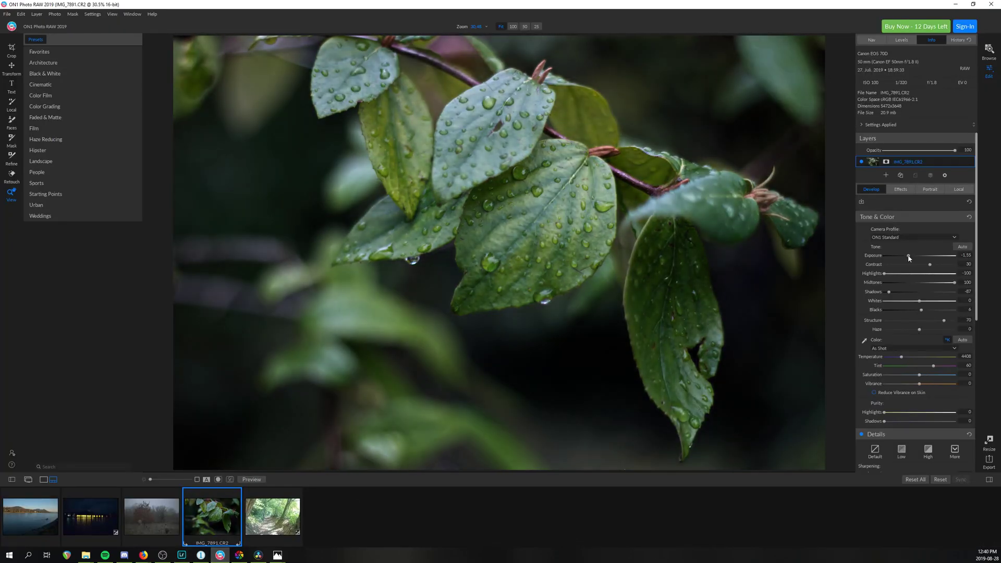
Step: In ON1 Photo RAW, set the wet leaves photo's haze to -91 and exposure to -1.15, and adjust its colour sliders
left_click_drag(895, 329, 887, 330)
left_click_drag(909, 256, 913, 257)
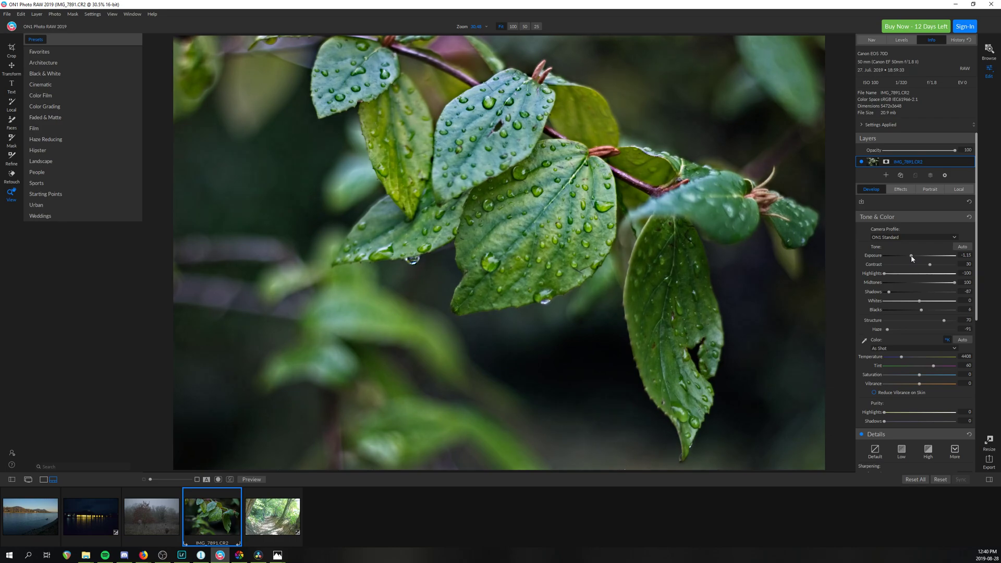
left_click_drag(894, 412, 896, 413)
left_click(902, 358)
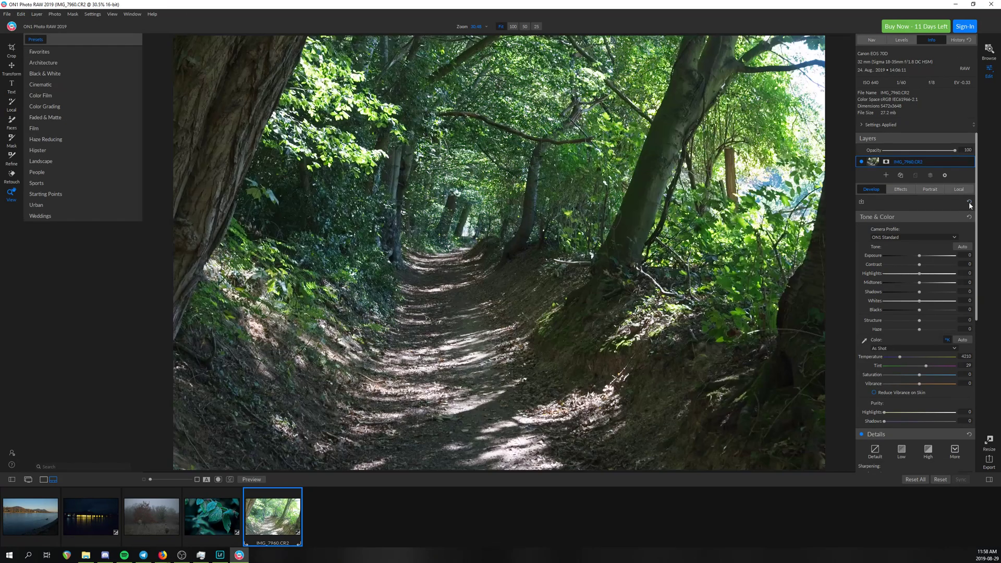
Step: Set the forest path photo's exposure to -0.75, highlights -100, shadows 48, structure -69, haze -57 and temperature 5063
left_click_drag(920, 256, 915, 257)
left_click_drag(926, 366, 906, 357)
double_click(872, 367)
left_click_drag(920, 292, 936, 292)
mouse_move(885, 412)
left_mouse_down()
mouse_move(936, 413)
mouse_move(881, 419)
left_mouse_up()
scroll(857, 383, "down", 3)
left_click_drag(920, 259, 895, 251)
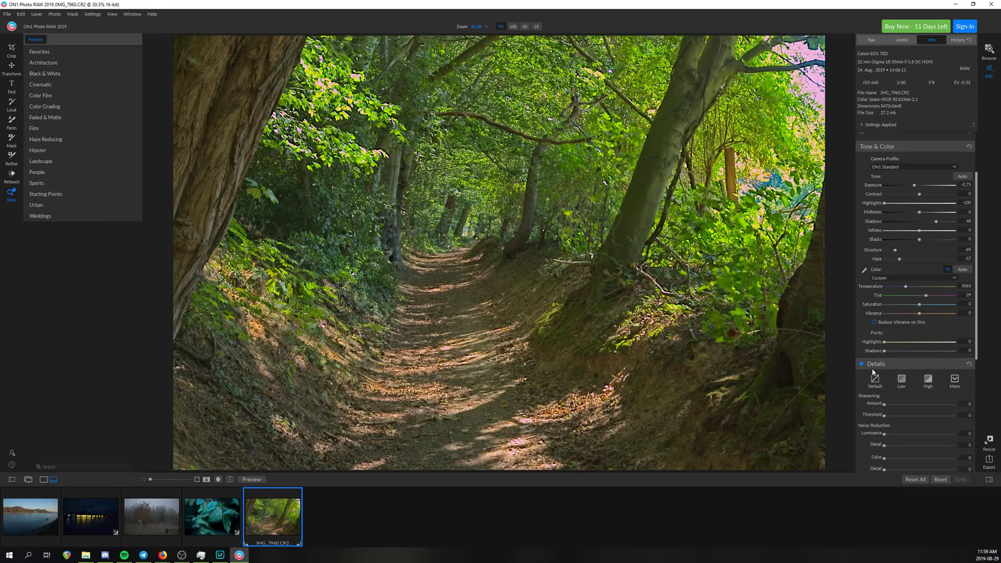
scroll(874, 373, "down", 4)
left_click_drag(884, 311, 896, 312)
Step: Add a Darken local adjustment with a cooler temperature and brush it over the shaded sides of the path
key("k")
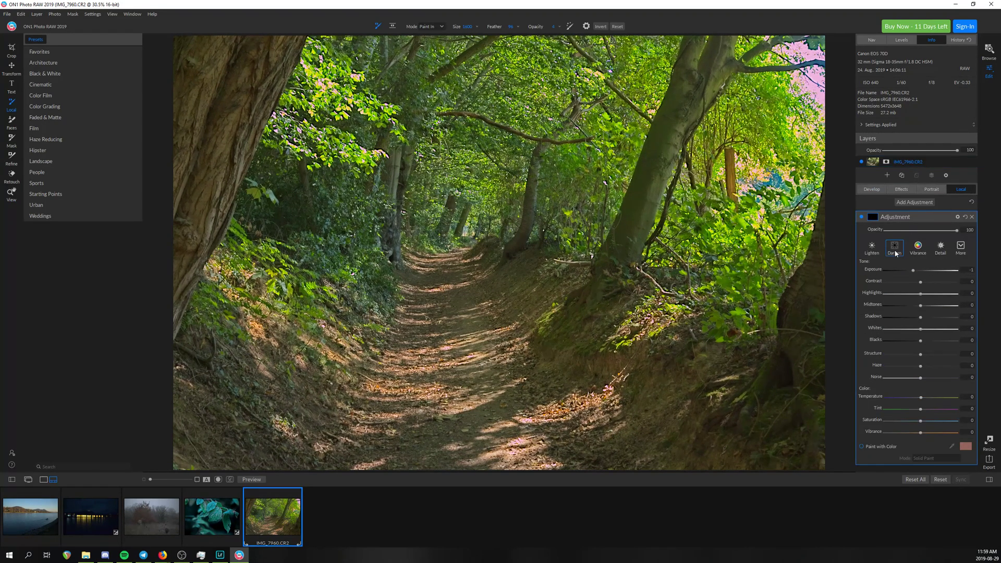
left_click(895, 248)
left_click_drag(921, 398, 910, 398)
mouse_move(235, 446)
left_mouse_down()
mouse_move(559, 71)
mouse_move(784, 141)
left_mouse_up()
left_click(873, 217)
mouse_move(884, 283)
left_mouse_down()
mouse_move(942, 282)
mouse_move(962, 296)
mouse_move(941, 296)
left_mouse_up()
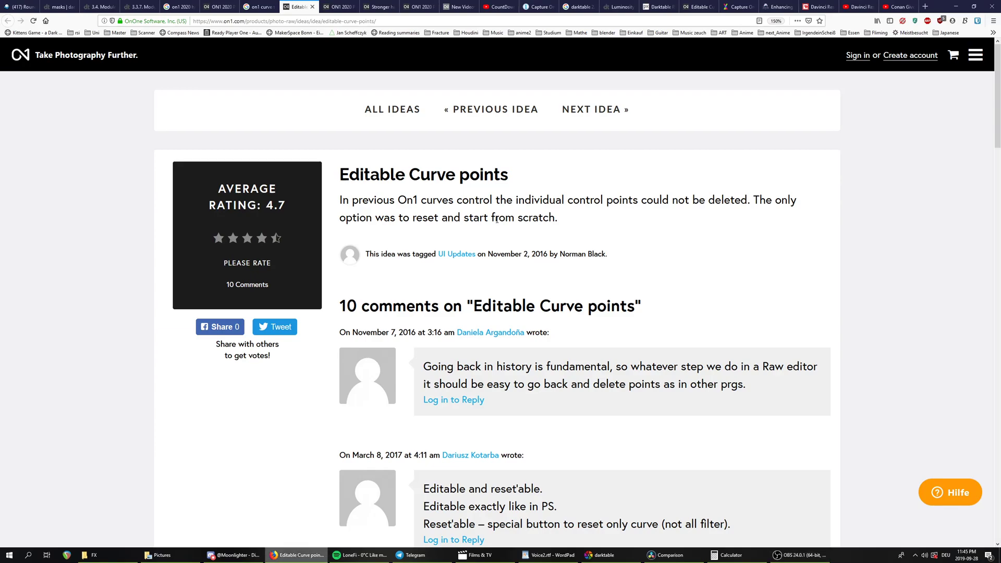
Step: Read the comments on the "Editable Curve points" idea page in the browser
scroll(446, 224, "down", 5)
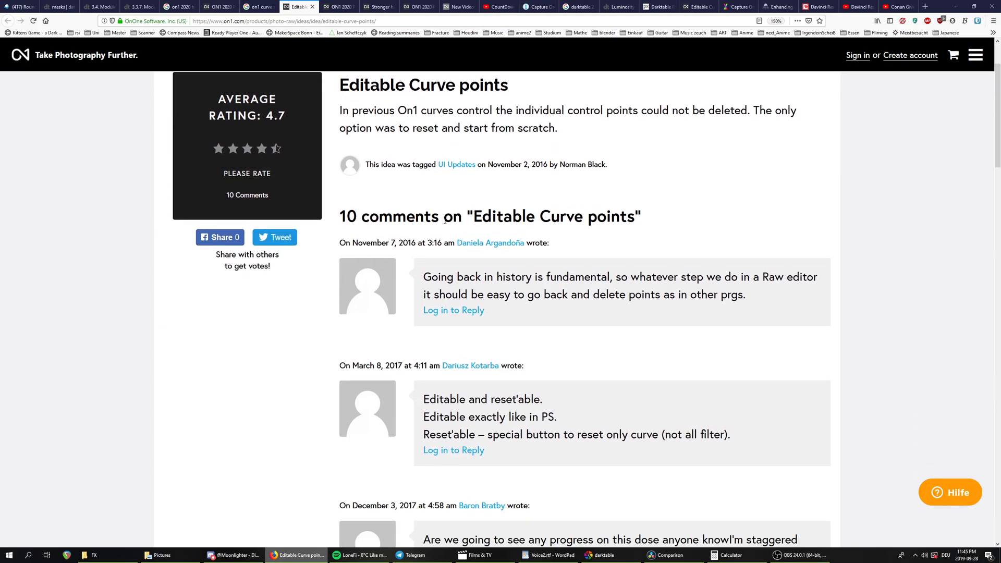
scroll(446, 223, "down", 7)
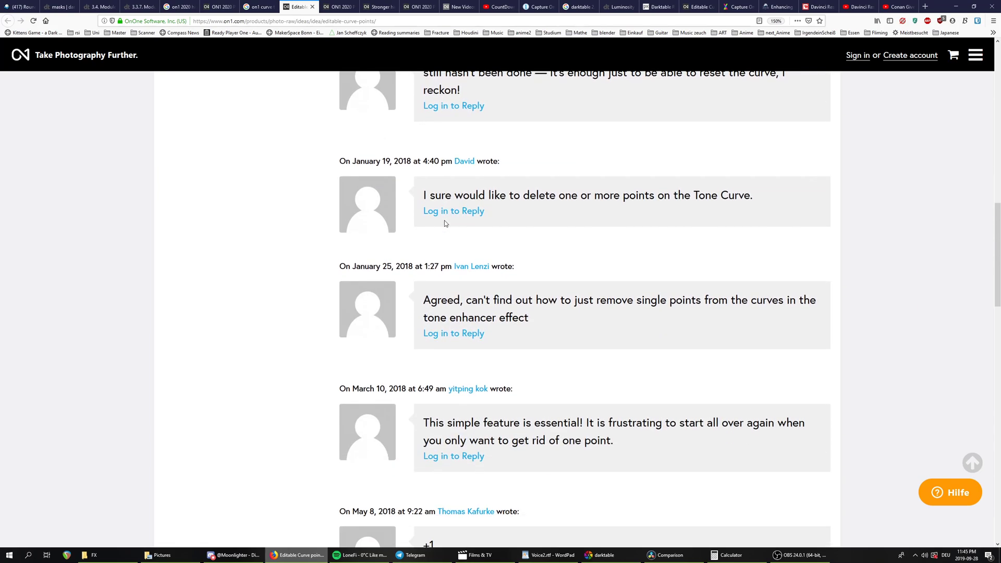
scroll(446, 224, "down", 2)
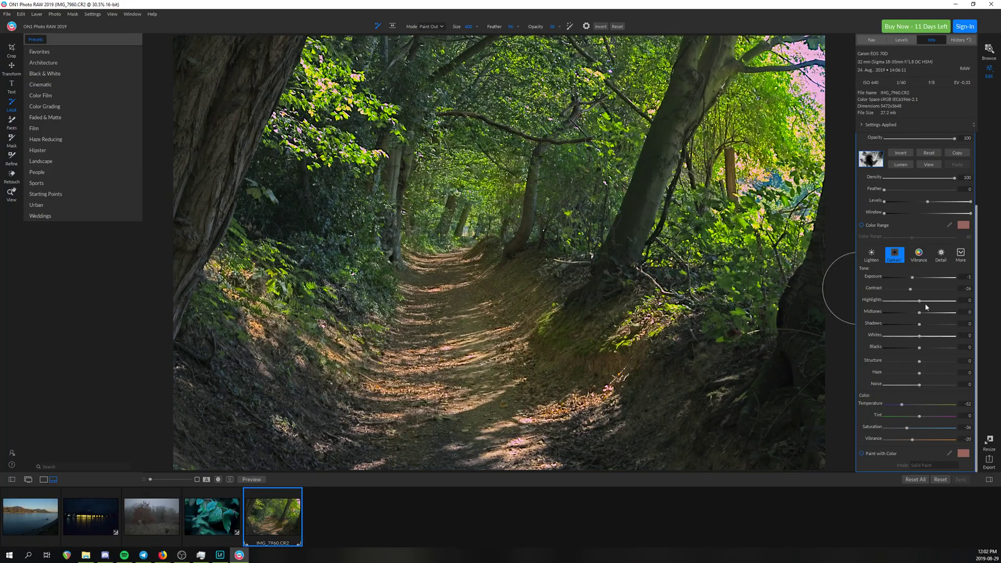
Step: Show the local adjustment's mask overlay and paint the darkening into the photo's right edge, using Paint In at a higher brush opacity
right_click(879, 166)
left_click(893, 209)
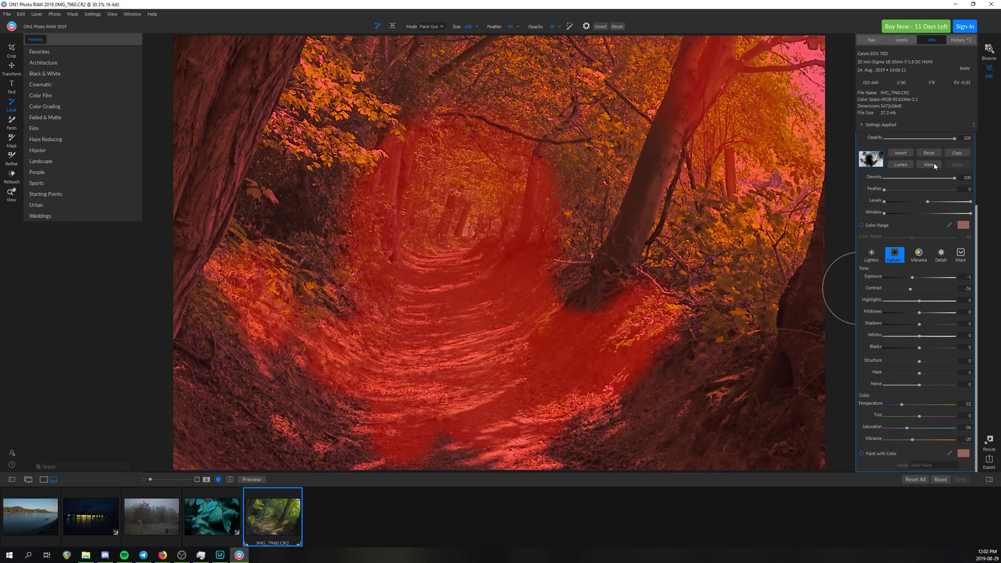
left_click(431, 26)
left_click(428, 35)
left_click(560, 26)
left_click_drag(532, 35, 545, 35)
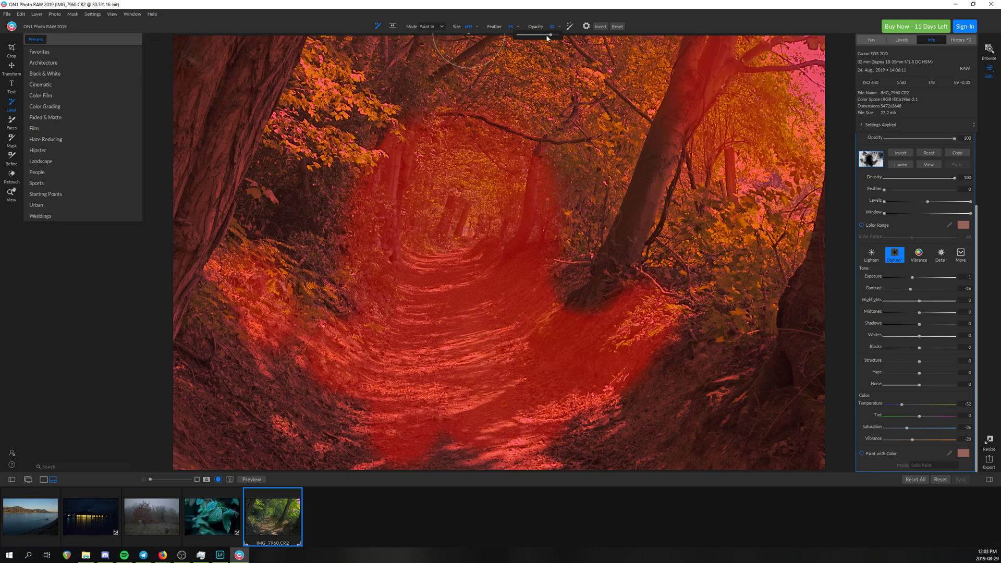
left_click_drag(811, 68, 793, 427)
Step: Extend the darkening mask over the left trunk and the photo's right side with a larger brush, and lower the brush opacity
left_click(477, 27)
left_click_drag(461, 35, 477, 35)
left_click_drag(195, 57, 190, 426)
left_click_drag(751, 57, 838, 365)
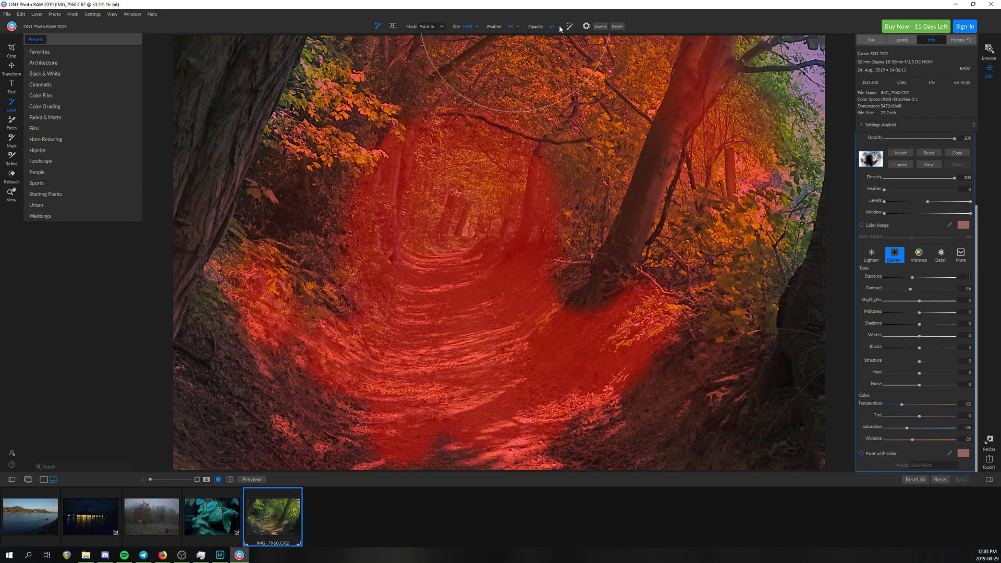
left_click(559, 27)
left_click_drag(545, 35, 529, 35)
Step: Set the darkening adjustment's contrast to 25, highlights to 22, blacks to -40, structure to -29 and mask feather to 52
left_click(928, 289)
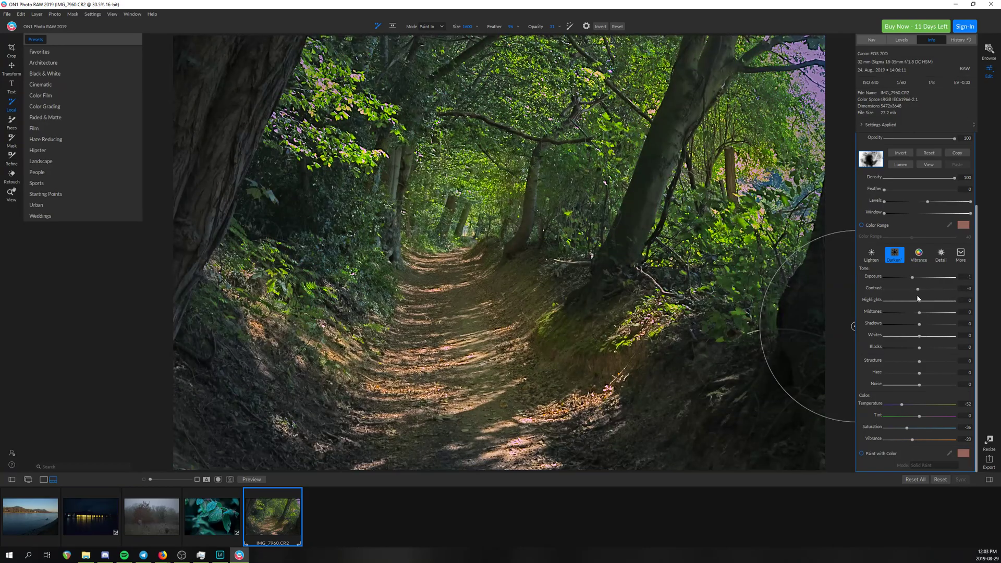
left_click(927, 301)
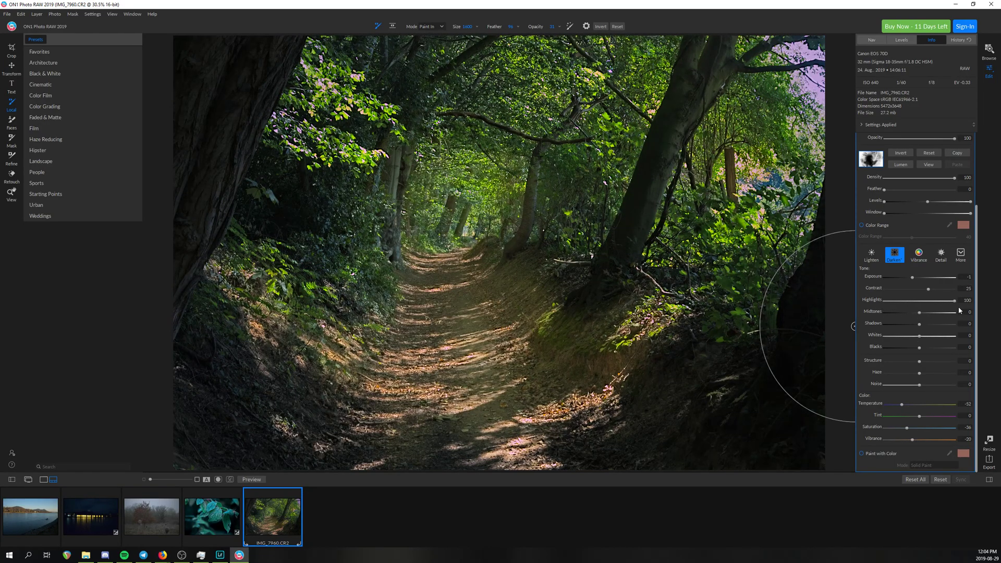
left_click(900, 312)
double_click(900, 313)
left_click(905, 348)
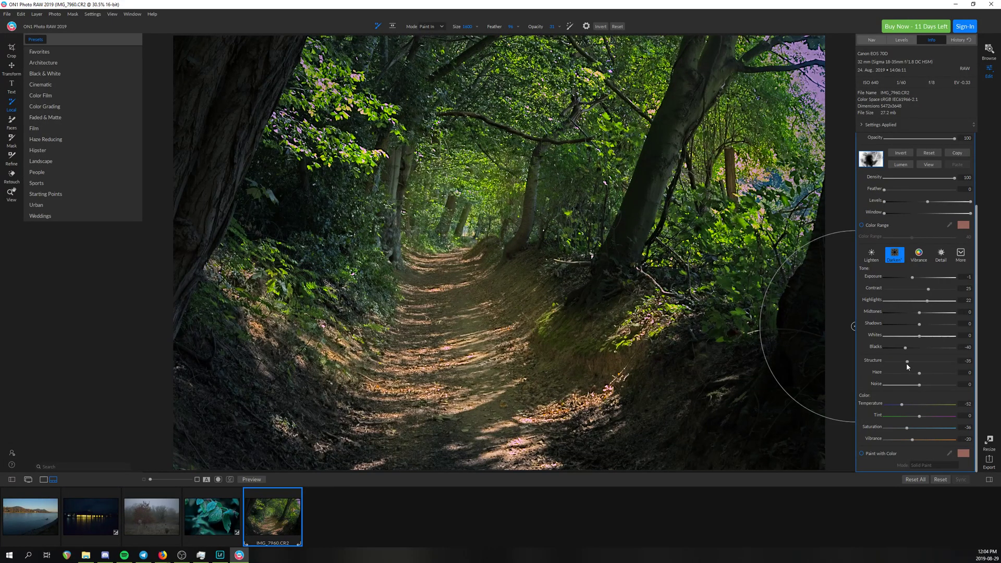
left_click_drag(907, 364, 909, 364)
left_click_drag(884, 191, 921, 191)
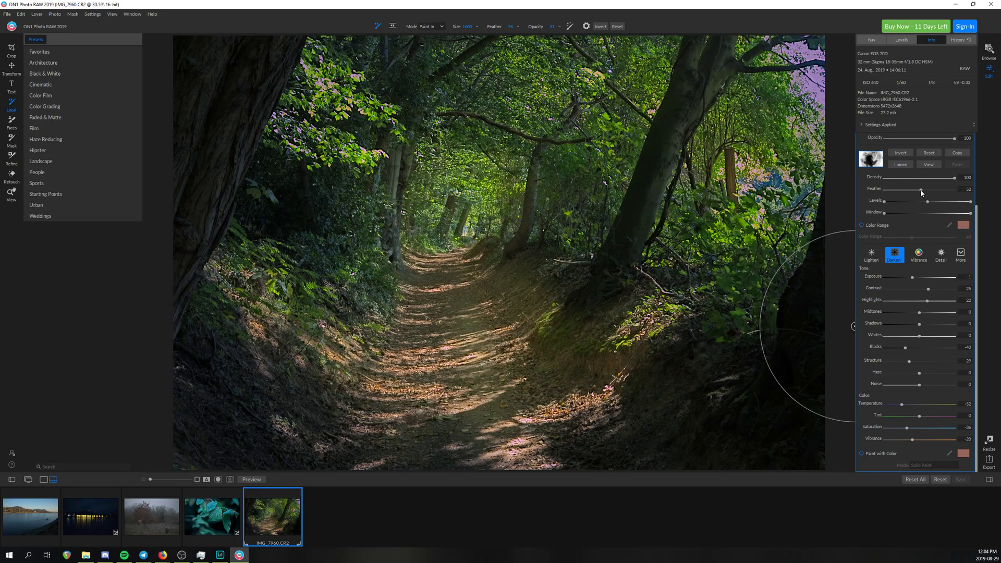
left_click(912, 213)
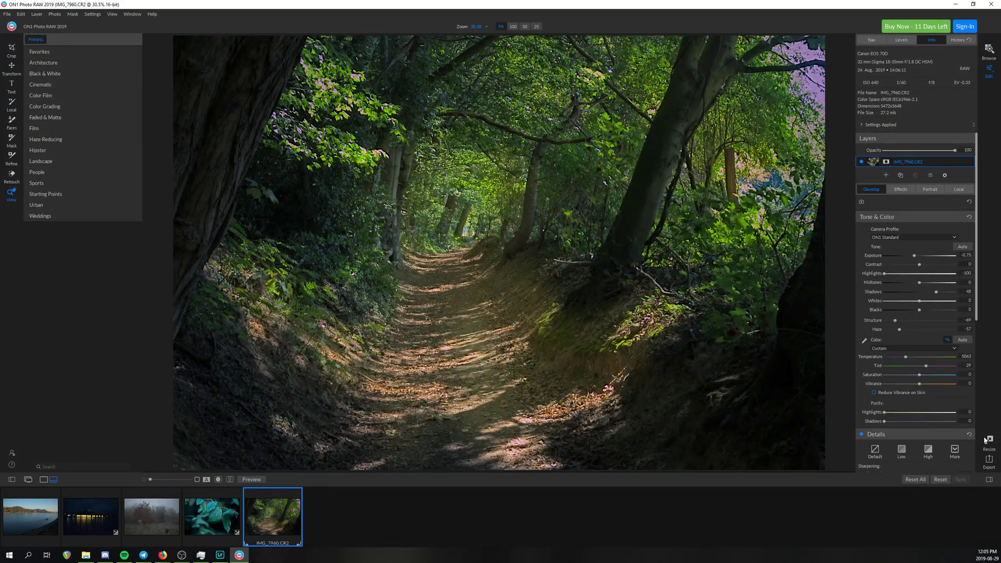
Step: Open the photo in Resize as a PSD copy, return it to editing and duplicate its layer
left_click(989, 442)
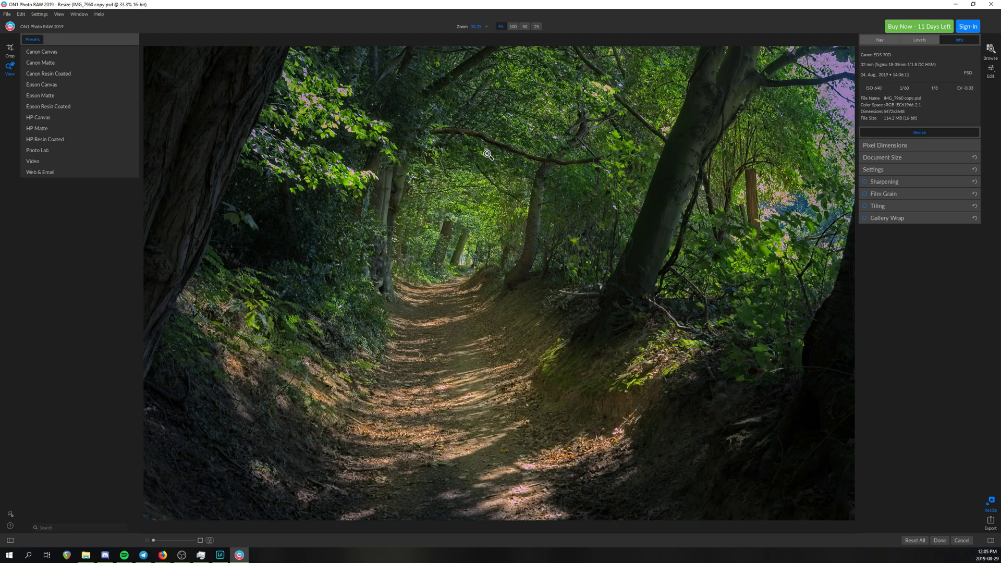
left_click(991, 71)
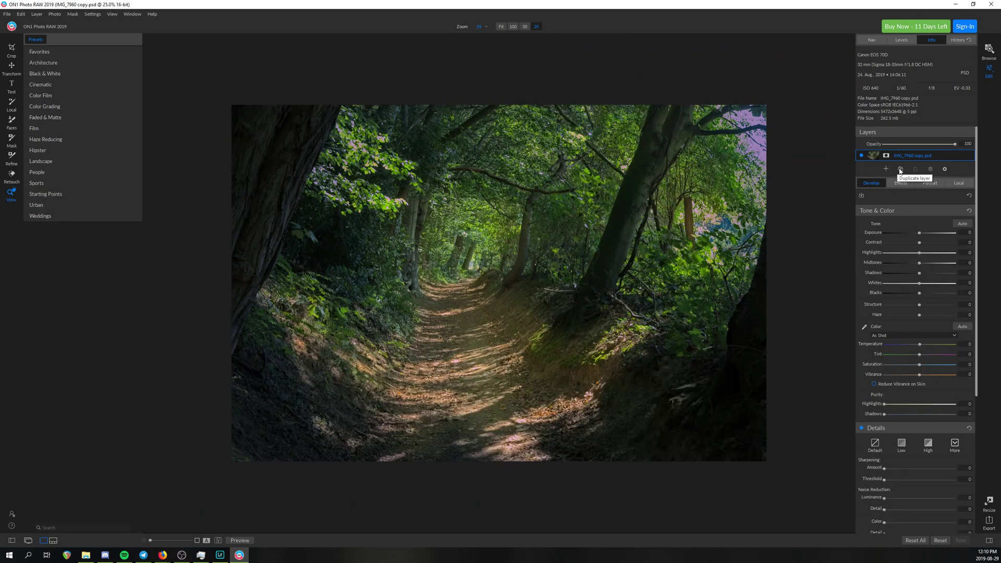
left_click(901, 170)
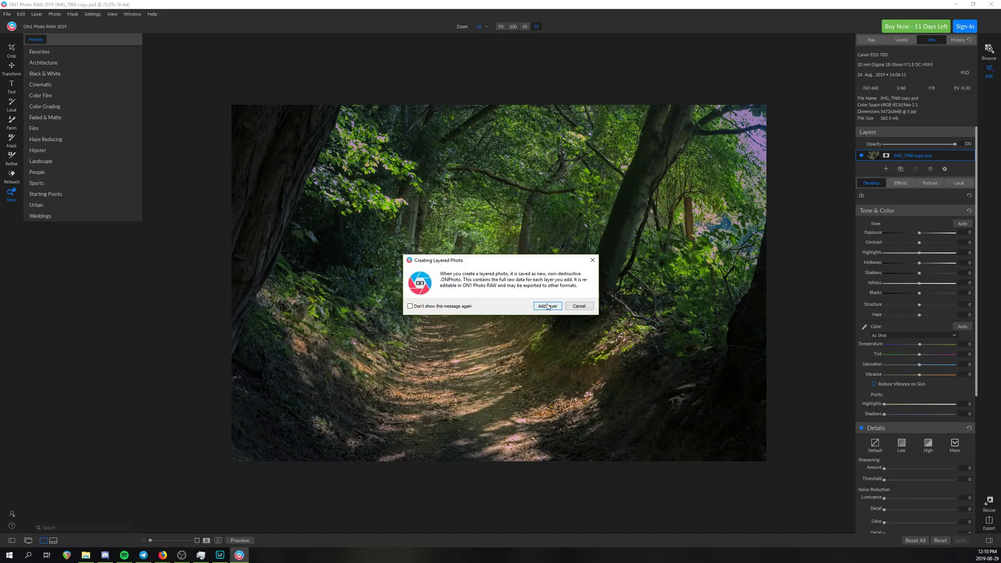
left_click(547, 306)
Step: Try reduced highlights, midtones at 100 and shadows at 48 on the duplicated layer, and reset these sliders
left_click_drag(919, 356, 869, 356)
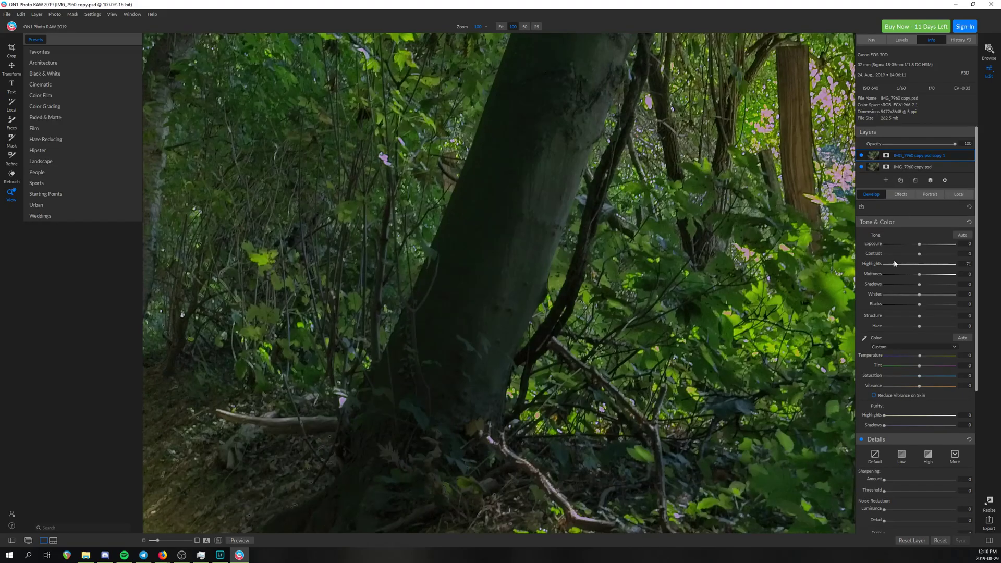
mouse_move(919, 274)
left_mouse_down()
mouse_move(938, 274)
mouse_move(902, 284)
mouse_move(936, 284)
left_mouse_up()
double_click(939, 274)
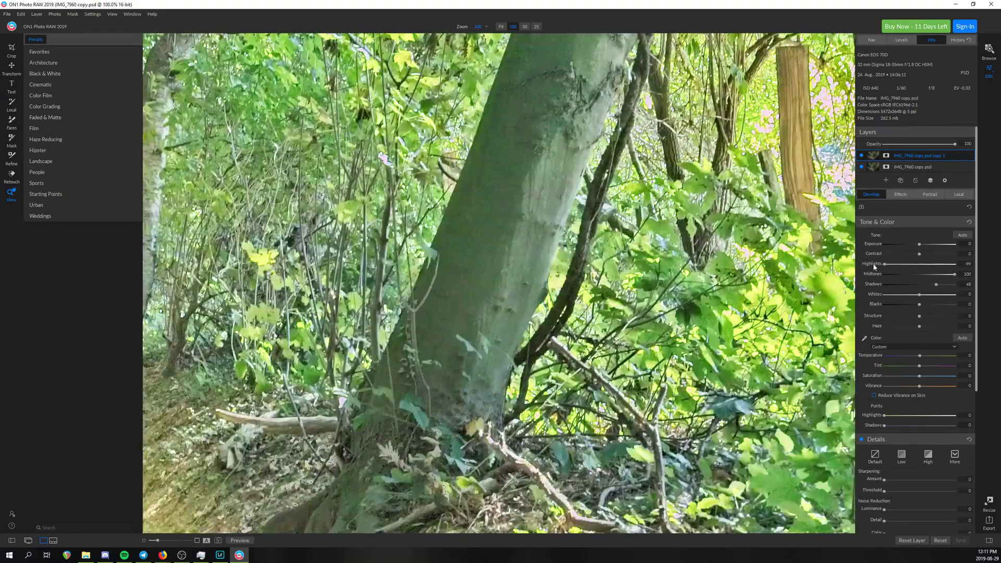
double_click(936, 284)
double_click(885, 264)
key("ctrl+0")
left_click(931, 194)
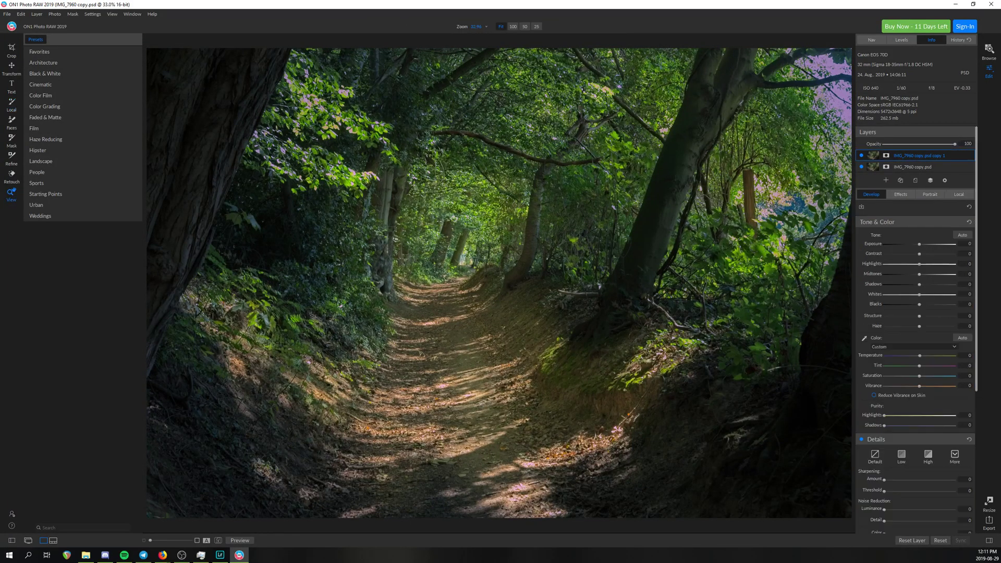
Step: Crop the forest photo by pulling in its upper-right corner, reposition the crop frame and apply it
key("alt+Tab")
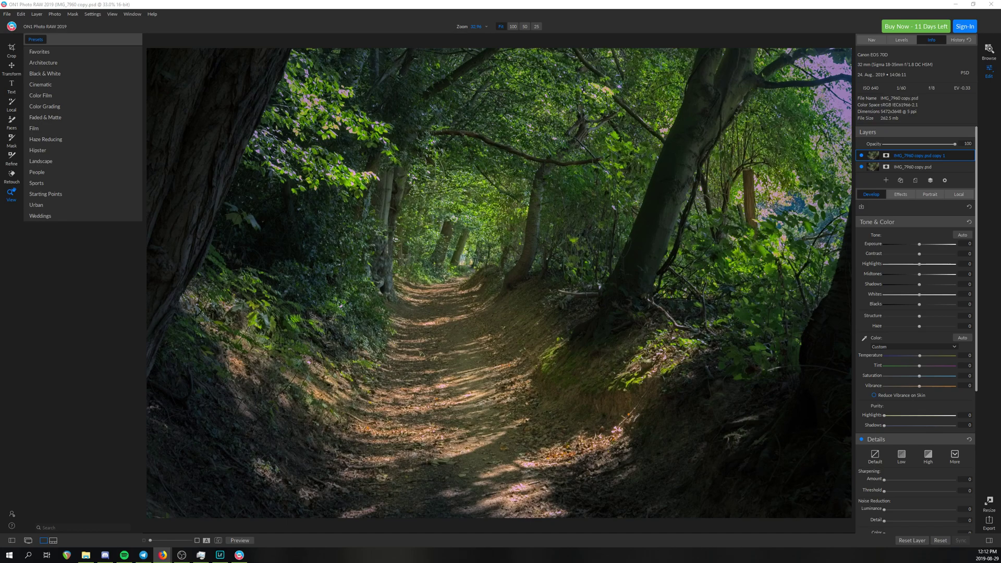
left_click(11, 50)
left_click_drag(852, 49, 777, 96)
left_click_drag(688, 199, 687, 261)
left_click(587, 27)
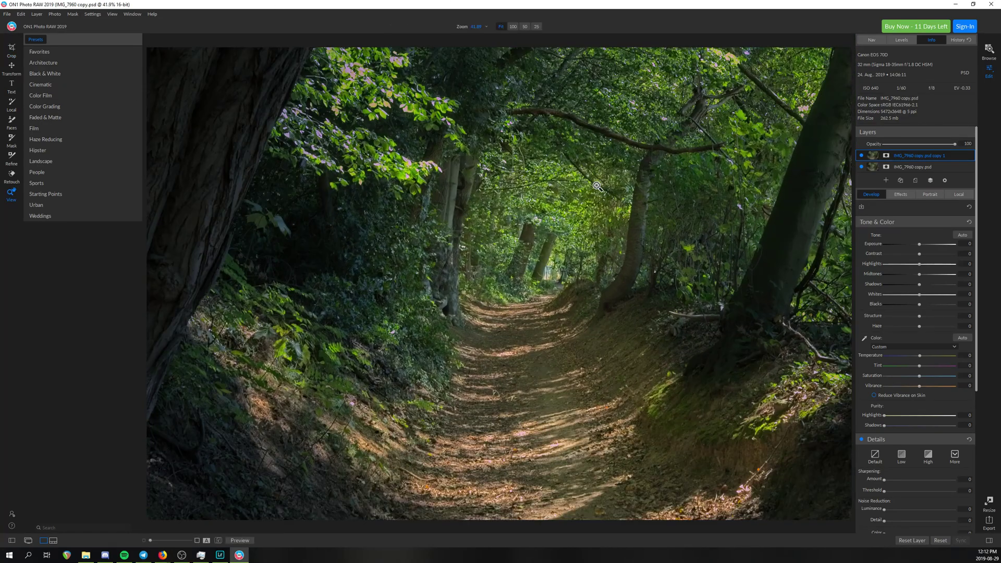
Step: Crop the forest photo again with another crop preset and a smaller, repositioned frame, and apply it
left_click(11, 50)
left_click(399, 28)
left_click(393, 77)
left_click_drag(852, 85, 782, 124)
left_click_drag(699, 240, 699, 303)
key("Return")
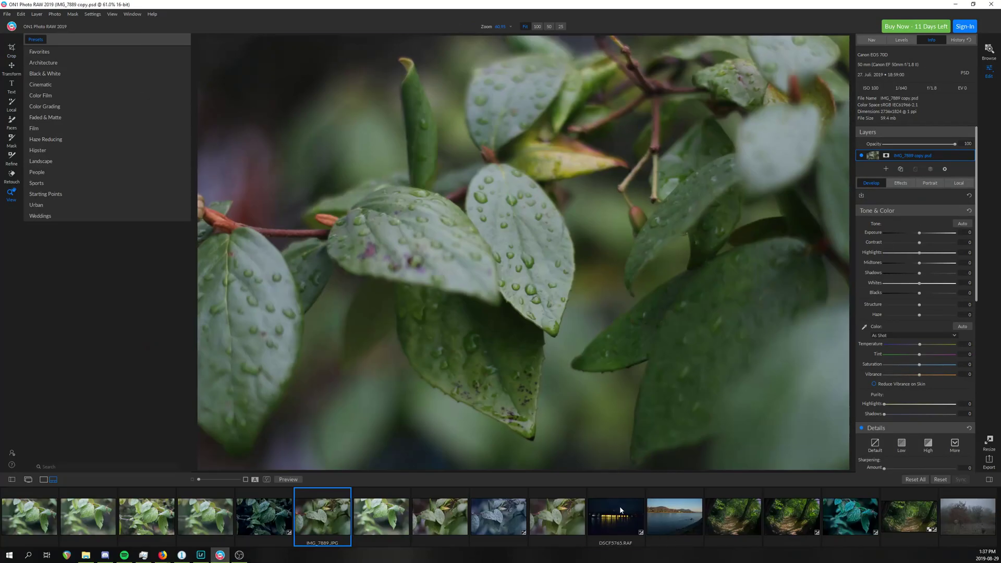
Step: View the night photo DSCF5765.RAF, the forest photo IMG_7960.CR2 and the leaf photos one after another in editing
left_click(620, 514)
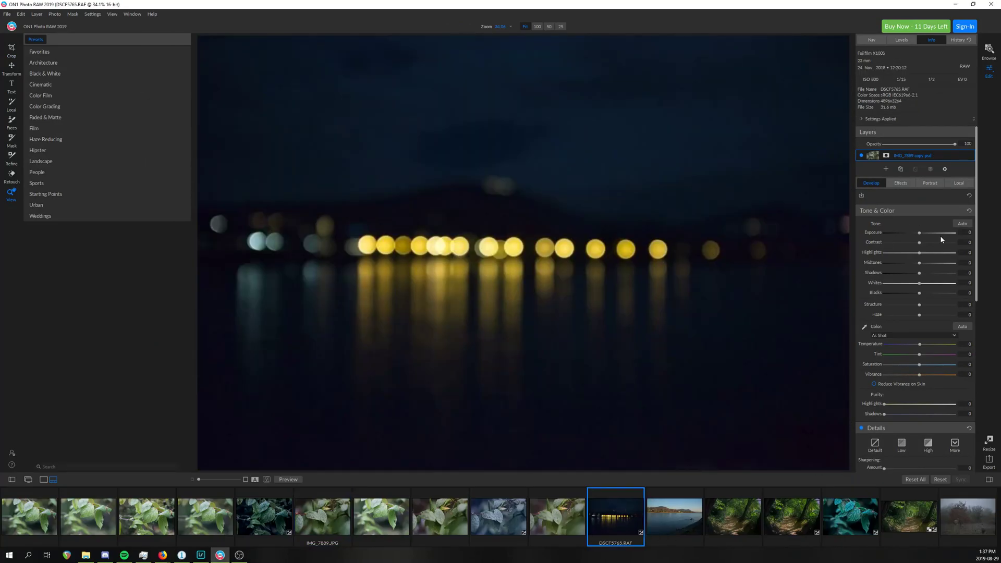
left_click(771, 513)
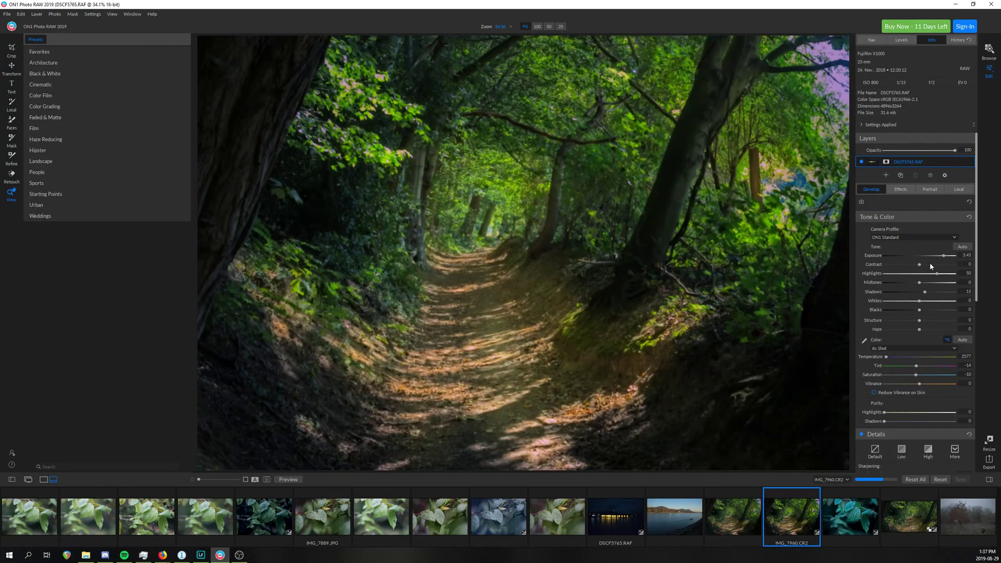
left_click(329, 515)
left_click(378, 515)
Step: Go back to browsing, open IMG_7891.JPG for editing, send it to Resize as a PSD copy and return to editing
left_click(990, 50)
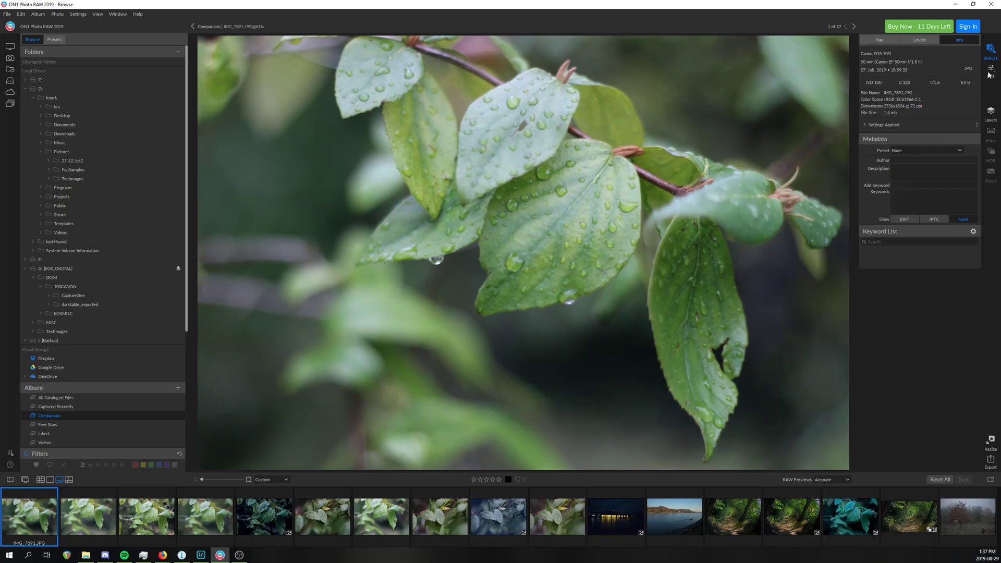
left_click(989, 72)
left_click(990, 443)
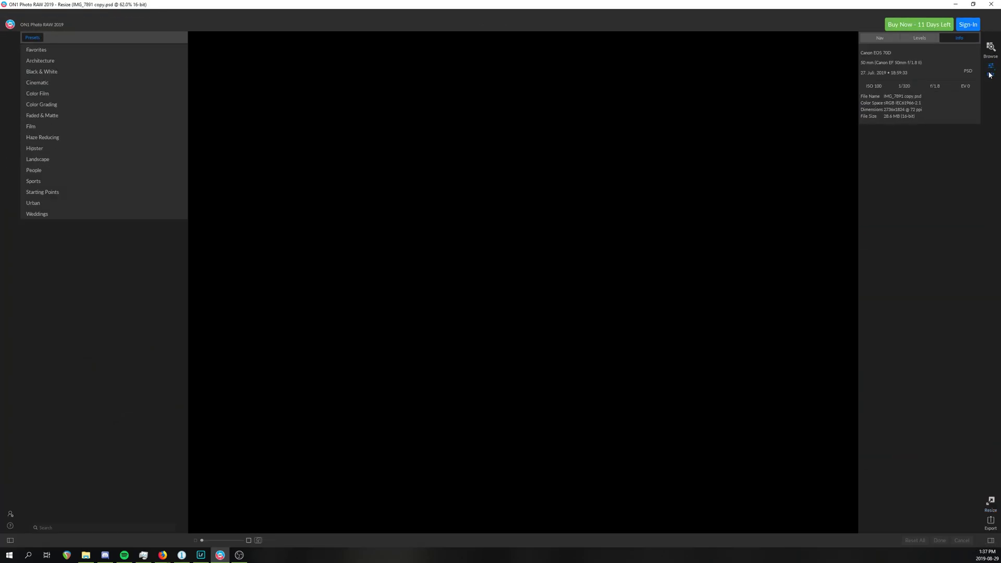
left_click(991, 75)
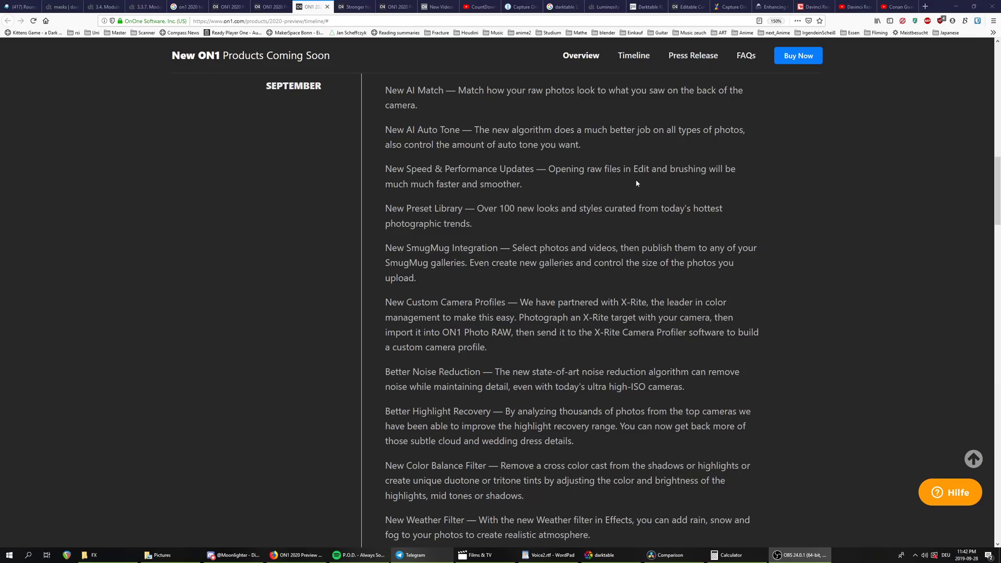
Step: Highlight the speed and performance, noise reduction and highlight recovery entries on the ON1 2020 preview page in Firefox
triple_click(541, 189)
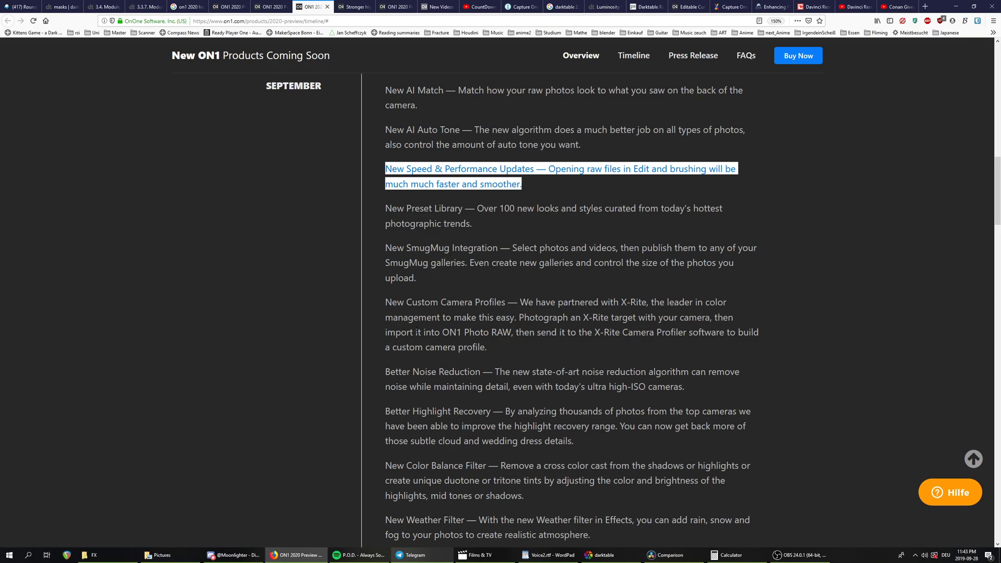
left_click_drag(386, 372, 707, 384)
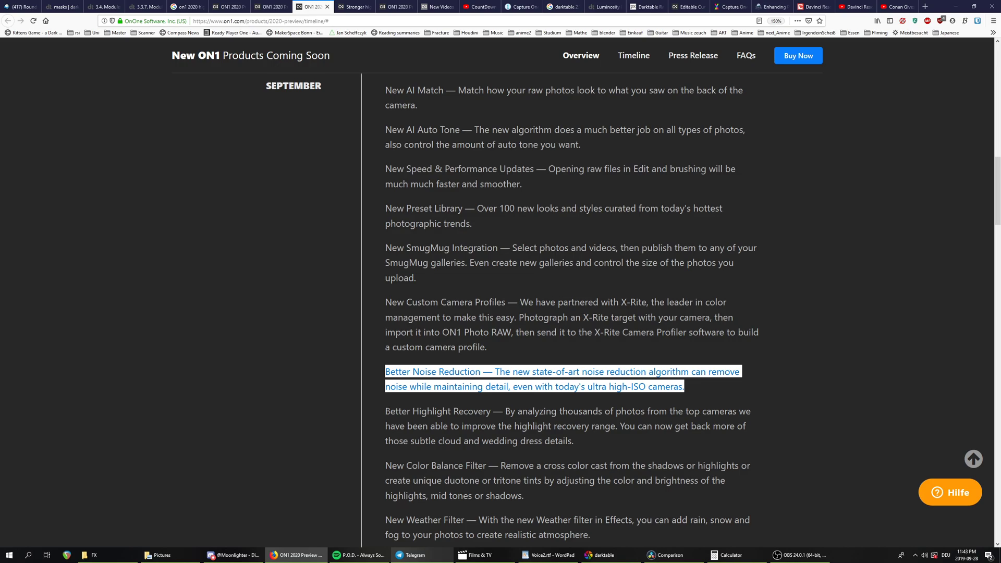
left_click_drag(386, 412, 588, 435)
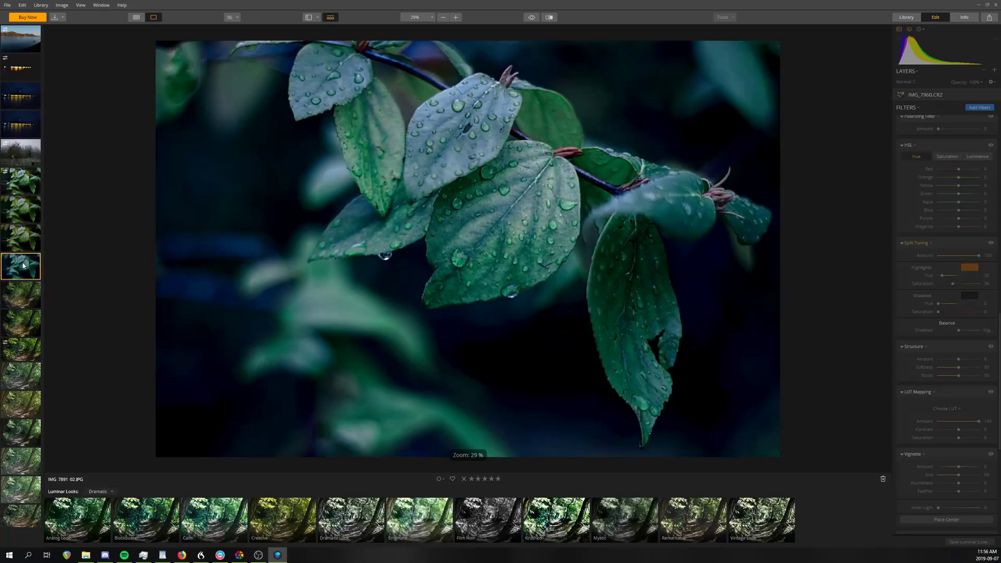
Step: Switch to Luminar 3, view the leaf photo IMG_7891.CR2 and the night photo, and continue the trial
left_click(16, 181)
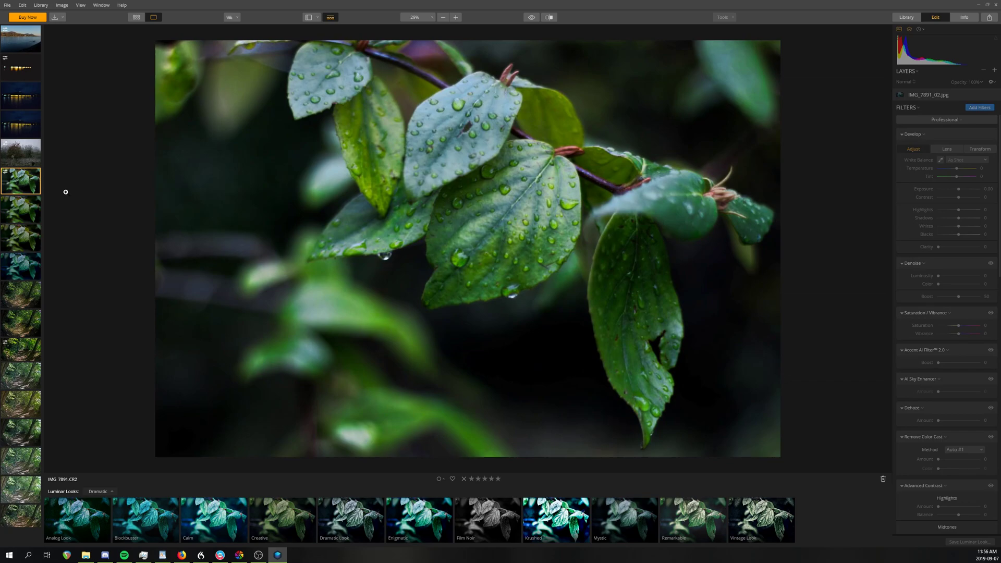
left_click(18, 70)
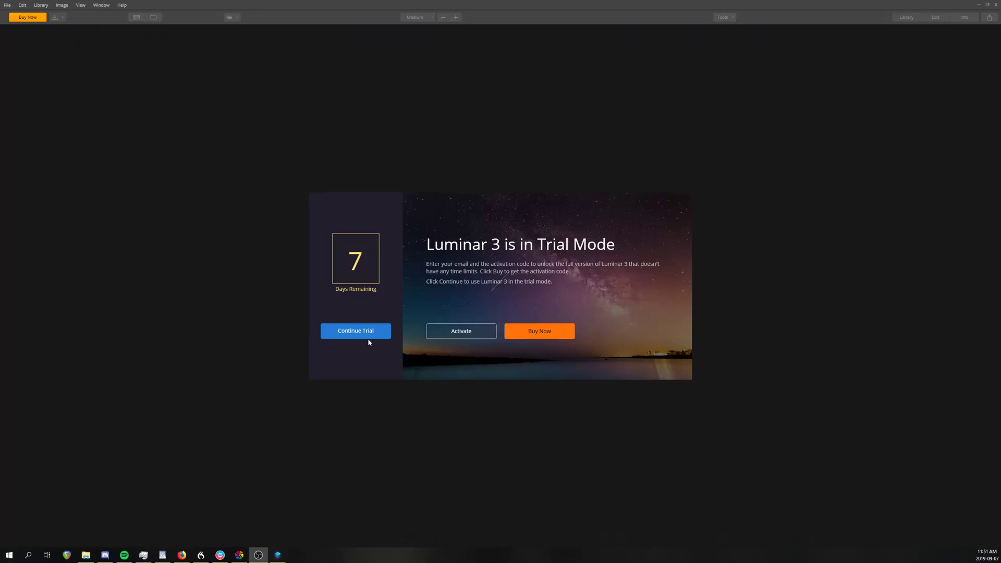
left_click(368, 334)
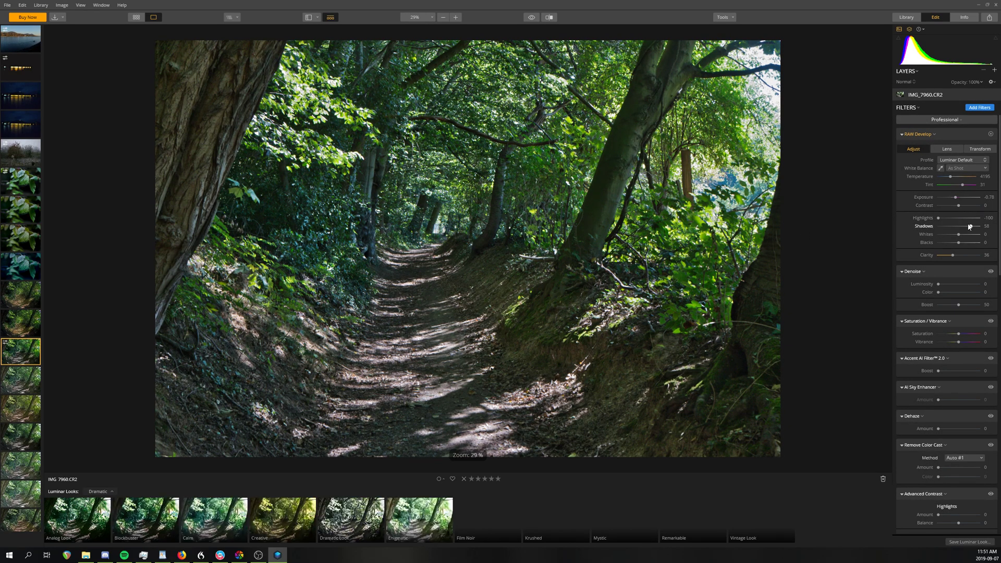
Step: Set the forest photo's shadows to 78, clarity to 51, Accent AI boost to 10 and Dehaze amount to 20
left_click_drag(970, 227, 961, 255)
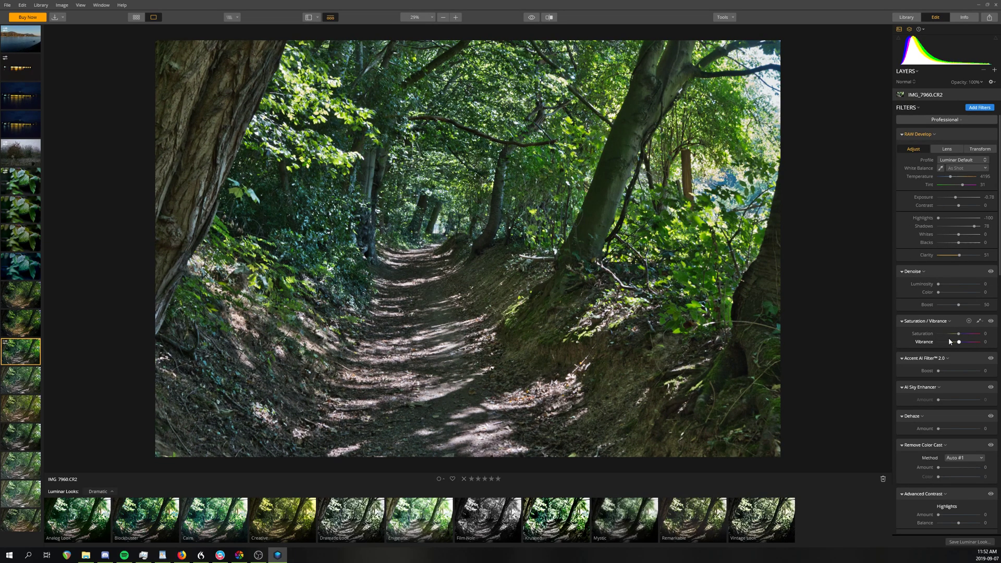
left_click(946, 367)
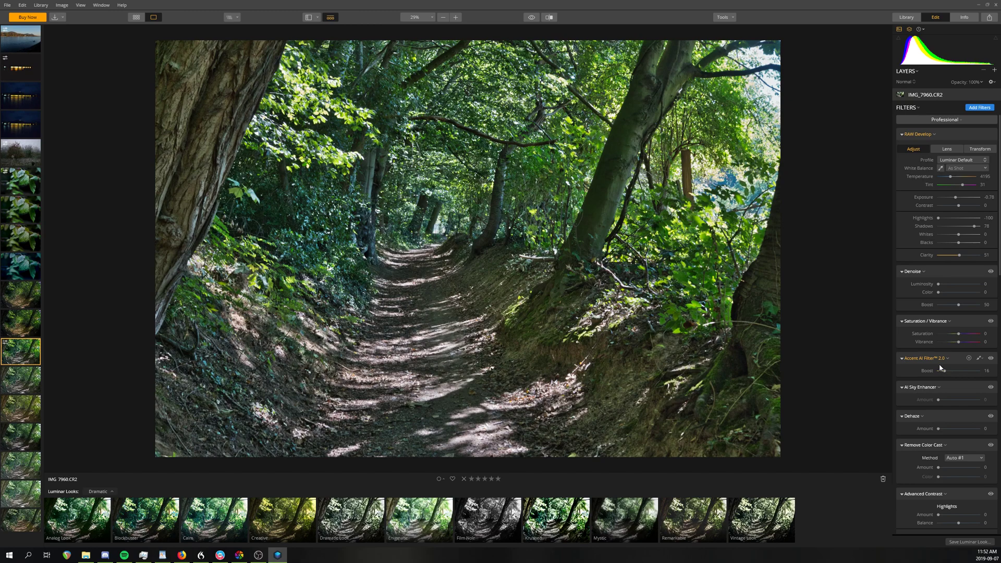
scroll(929, 378, "down", 1)
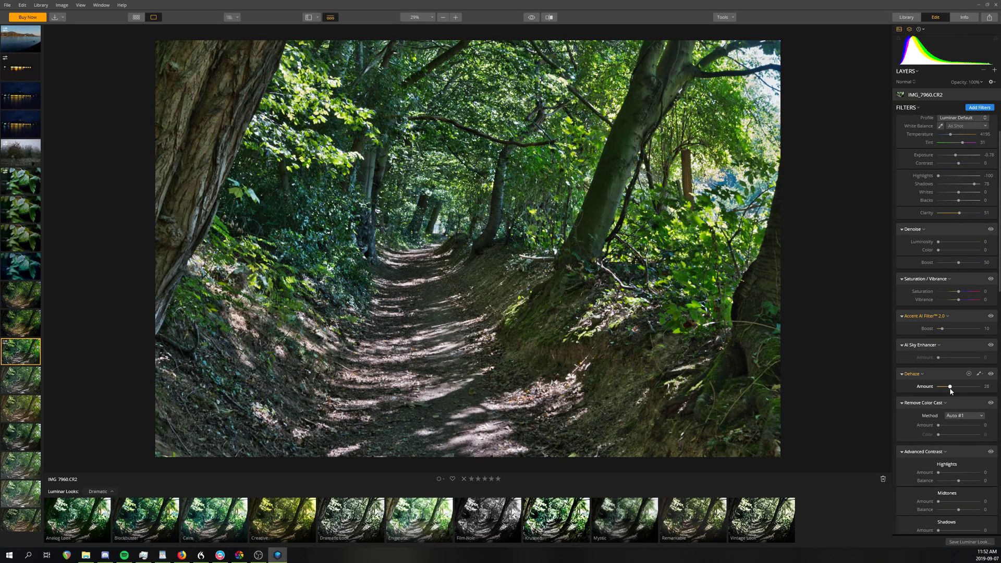
scroll(926, 235, "down", 4)
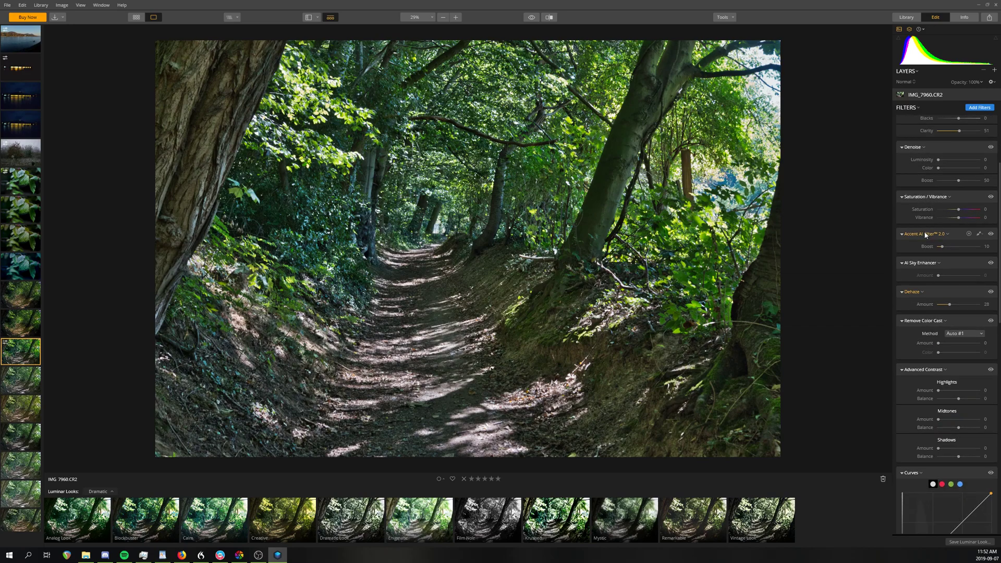
scroll(986, 118, "up", 5)
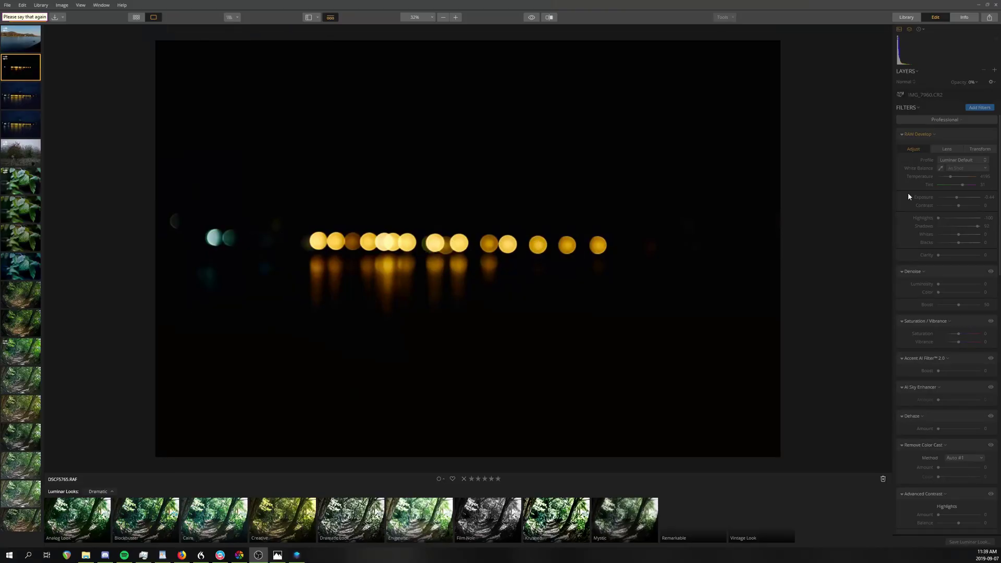
Step: Set the night photo's Clarity amount to 71, Denoise color to 100 and Denoise luminosity to 7
left_click(907, 108)
left_click(916, 116)
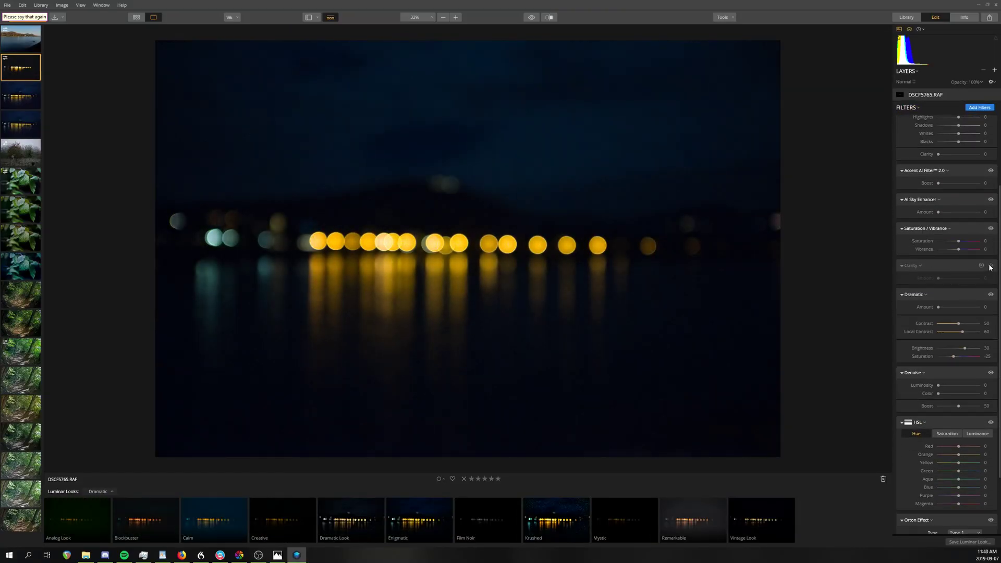
scroll(417, 266, "up", 10)
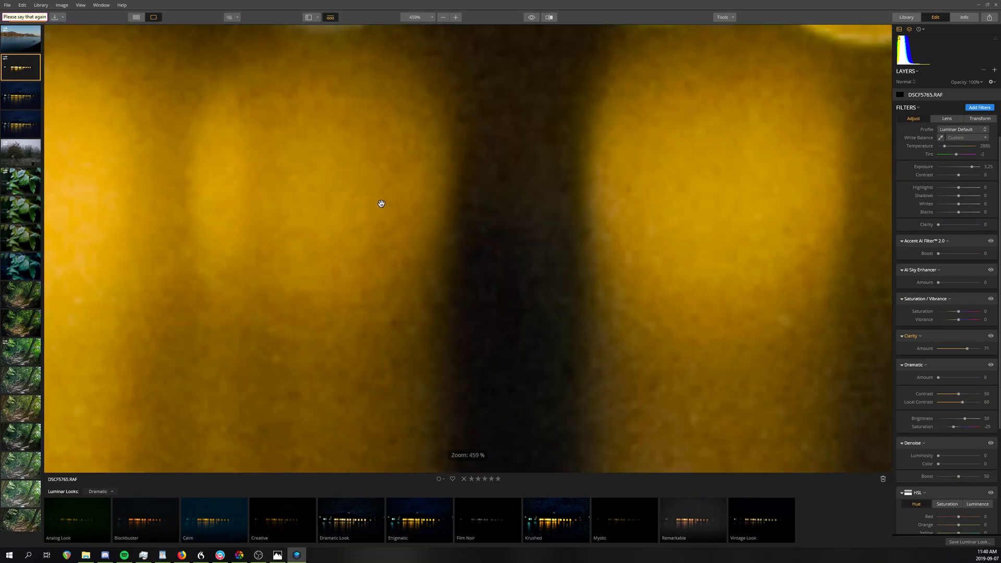
scroll(381, 204, "down", 1)
scroll(914, 324, "down", 3)
scroll(913, 323, "down", 3)
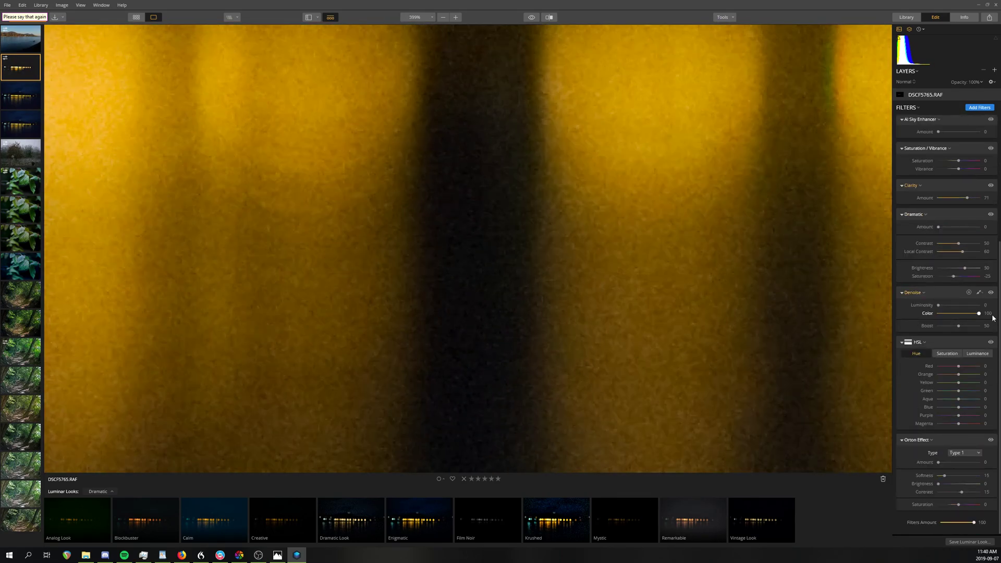
mouse_move(938, 313)
left_mouse_down()
mouse_move(986, 315)
mouse_move(932, 307)
left_mouse_up()
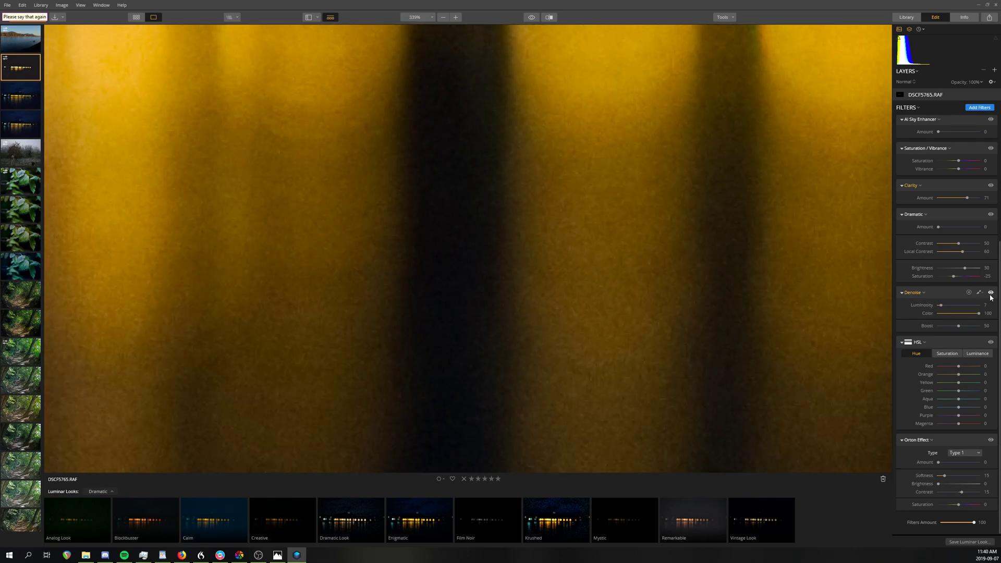
Step: Switch the Denoise filter off and on repeatedly to compare the noise in the night photo
left_click(991, 294)
left_click(991, 294)
left_click(991, 294)
left_click(991, 294)
left_click(991, 293)
left_click(991, 293)
double_click(430, 290)
double_click(472, 195)
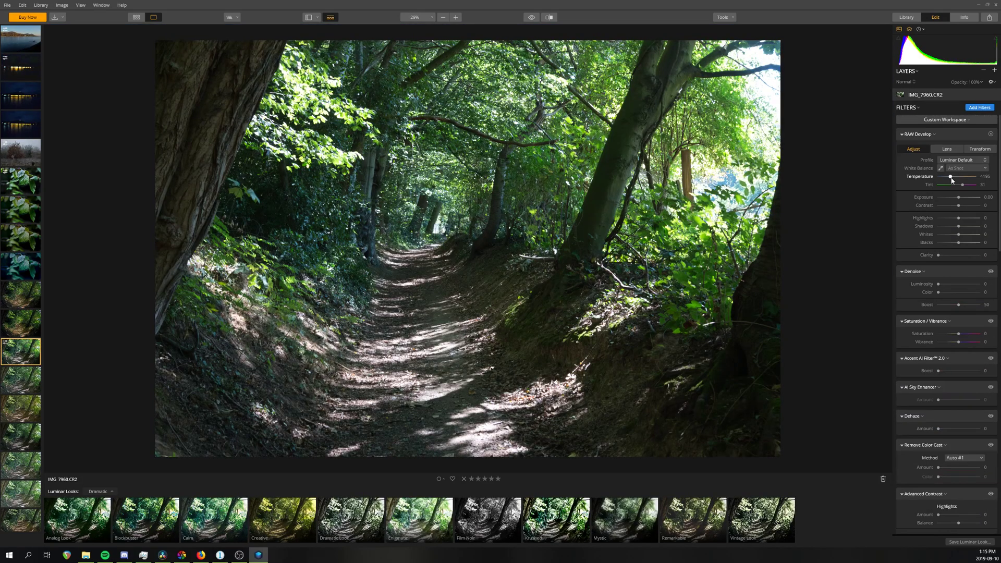
Step: Set the forest photo's temperature to 5798, exposure to -0.78, highlights to -100, shadows to 69 and blacks to -12
left_click_drag(951, 177, 956, 177)
left_click_drag(959, 218, 939, 218)
mouse_move(959, 226)
left_mouse_down()
mouse_move(973, 227)
mouse_move(963, 226)
left_mouse_up()
left_click_drag(959, 197, 957, 198)
mouse_move(939, 255)
left_mouse_down()
mouse_move(954, 255)
mouse_move(939, 255)
left_mouse_up()
left_click_drag(959, 198, 956, 242)
scroll(939, 284, "down", 2)
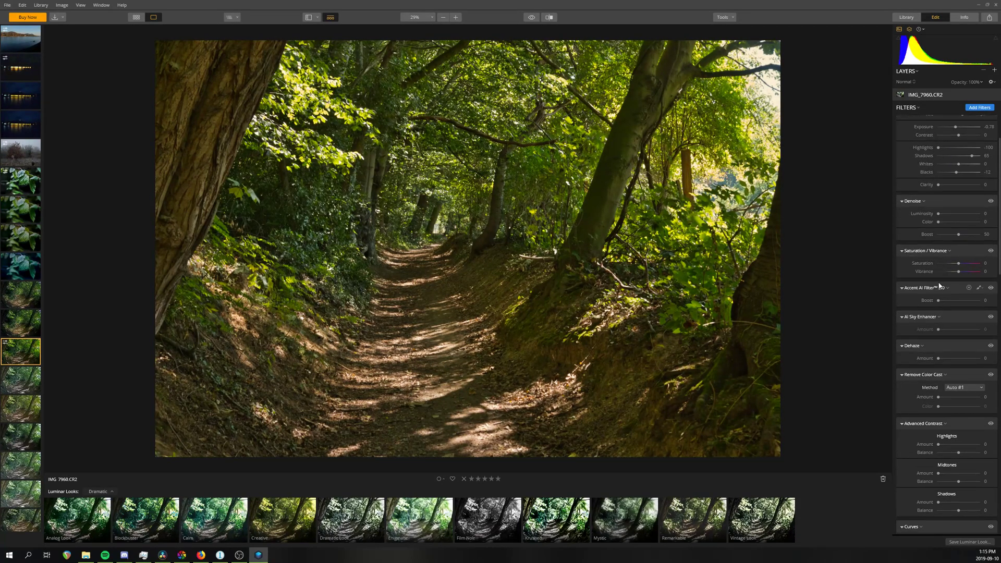
Step: Enable two of the automatic lens corrections in the forest photo's RAW Develop filter
scroll(941, 284, "up", 2)
left_click(947, 149)
left_click(922, 168)
left_click(921, 178)
Step: Set the forest photo's Accent AI Filter boost to 23 and Dehaze amount to 11
scroll(950, 219, "down", 3)
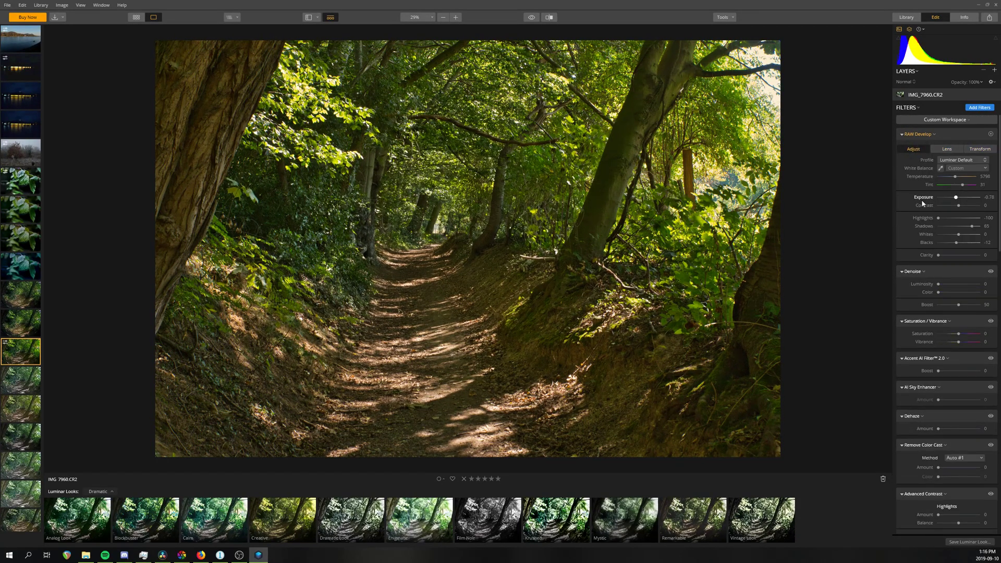
left_click_drag(939, 226, 948, 226)
scroll(944, 222, "down", 2)
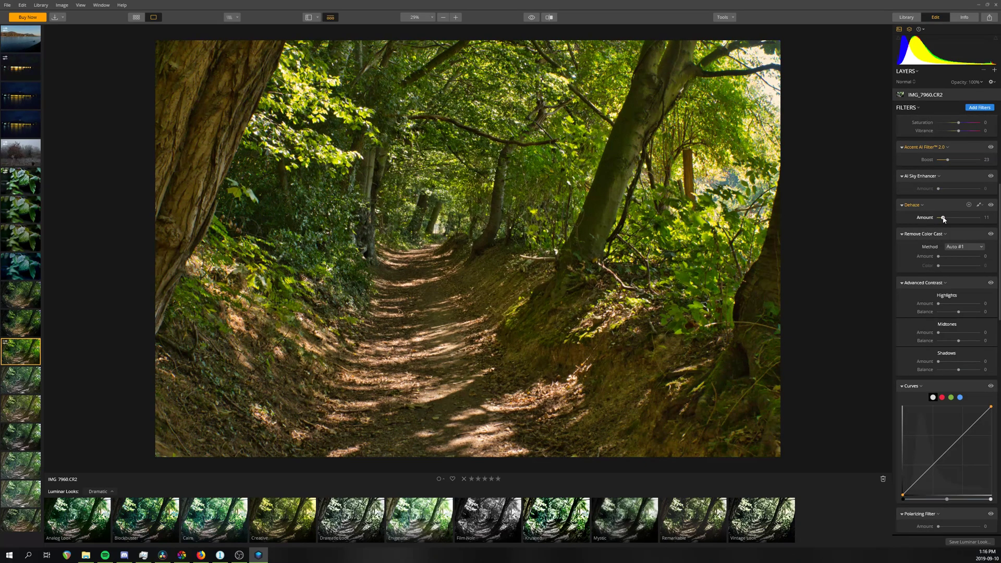
Step: Tone the forest photo's highlights with Split Toning at hue 58, saturation 54 and amount 21
scroll(933, 235, "down", 10)
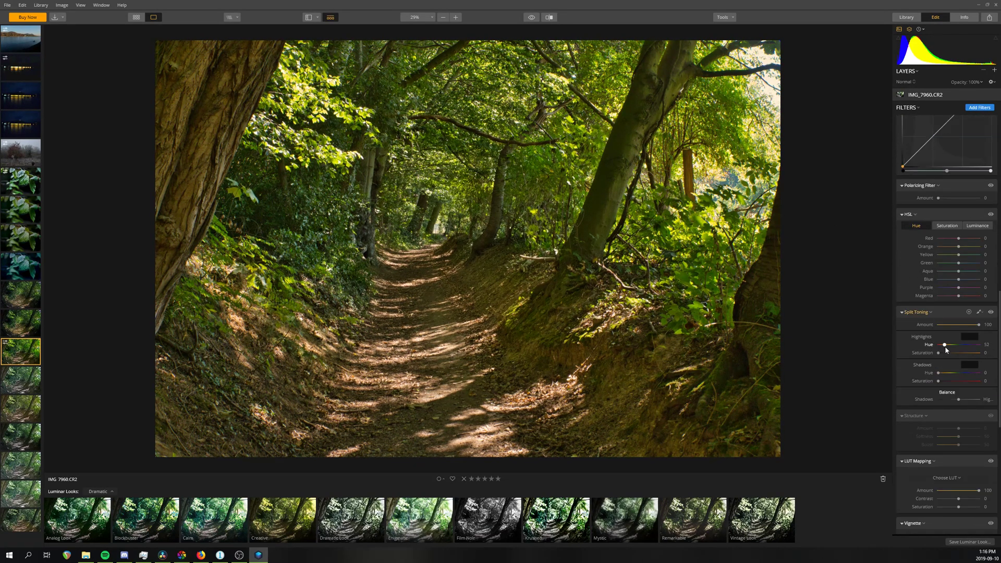
mouse_move(947, 351)
left_mouse_down()
mouse_move(947, 364)
mouse_move(943, 351)
left_mouse_up()
Step: Apply the Orton Effect with amount 10, softness 21 and contrast 7, and compare Type 1 and Type 2
scroll(947, 330, "down", 6)
left_click(990, 329)
left_click(965, 342)
left_click(965, 357)
left_click(965, 342)
left_click(965, 349)
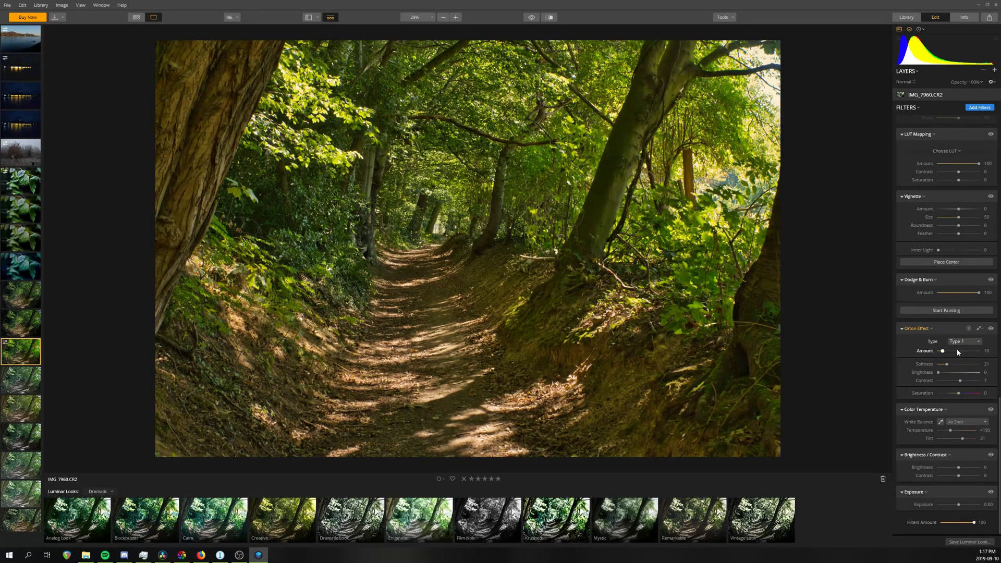
Step: Try an HSL red hue of 54 and darker greens with a luminance of -31 on the forest photo
scroll(955, 393, "up", 6)
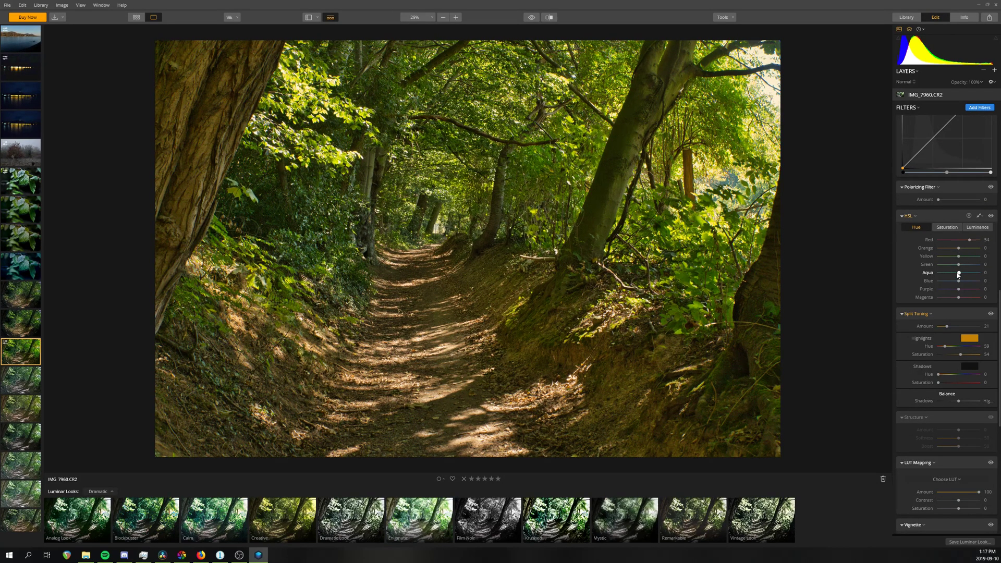
left_click(978, 227)
left_click_drag(959, 289, 976, 289)
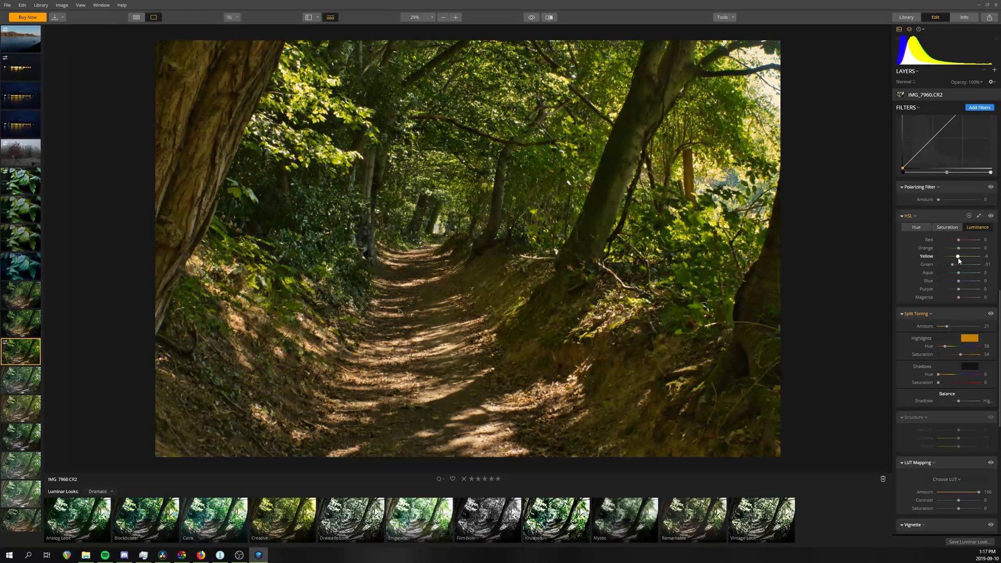
scroll(946, 278, "down", 5)
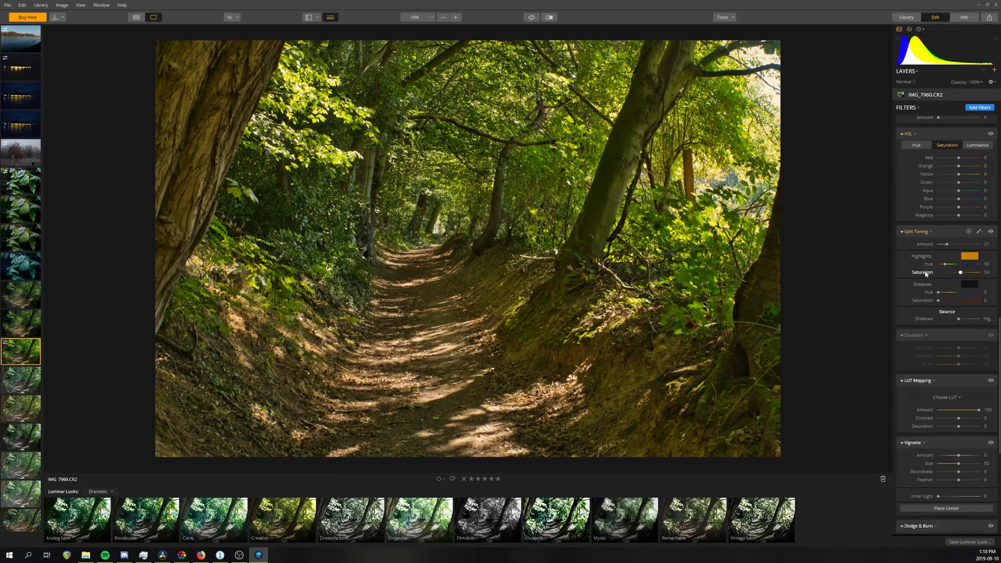
Step: Crop the forest photo to a 16:9 aspect ratio, pulling in its upper-right corner, and apply the crop
left_click(725, 17)
left_click(727, 31)
left_click(94, 31)
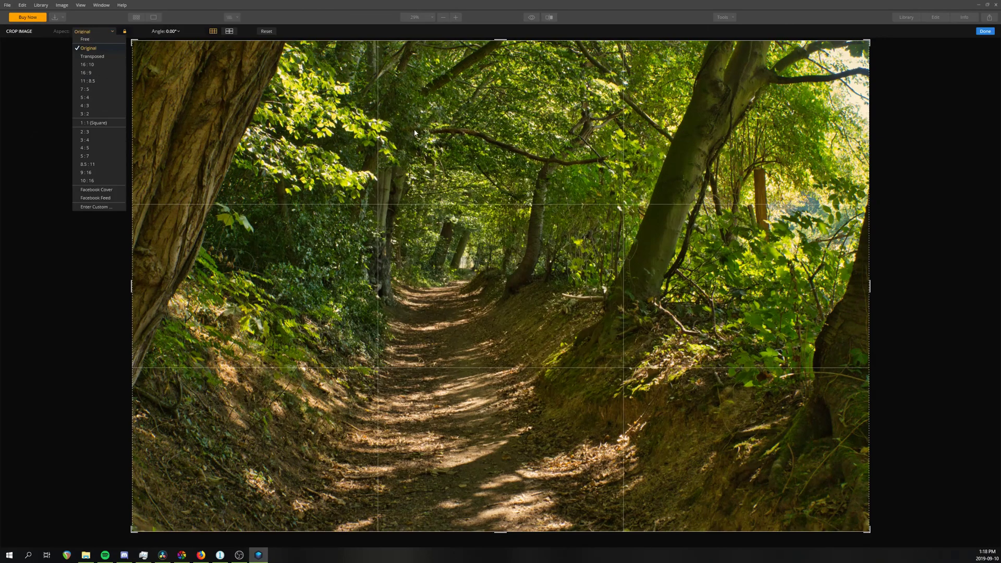
left_click(88, 66)
left_click_drag(870, 78, 819, 107)
left_click_drag(726, 188, 724, 221)
left_click(986, 31)
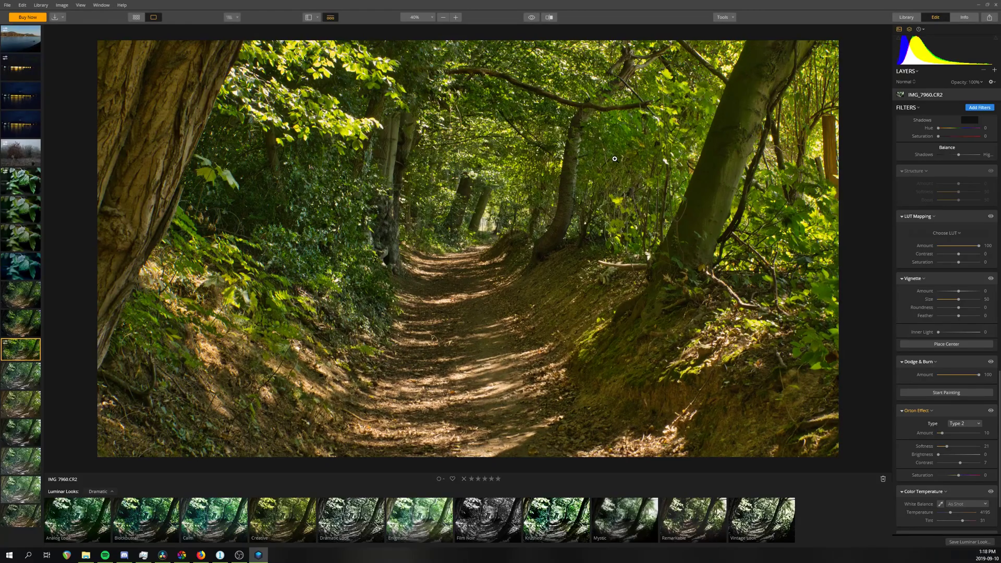
Step: Set the Orton Effect's contrast to 100
scroll(899, 191, "up", 4)
scroll(900, 191, "down", 5)
scroll(986, 416, "down", 2)
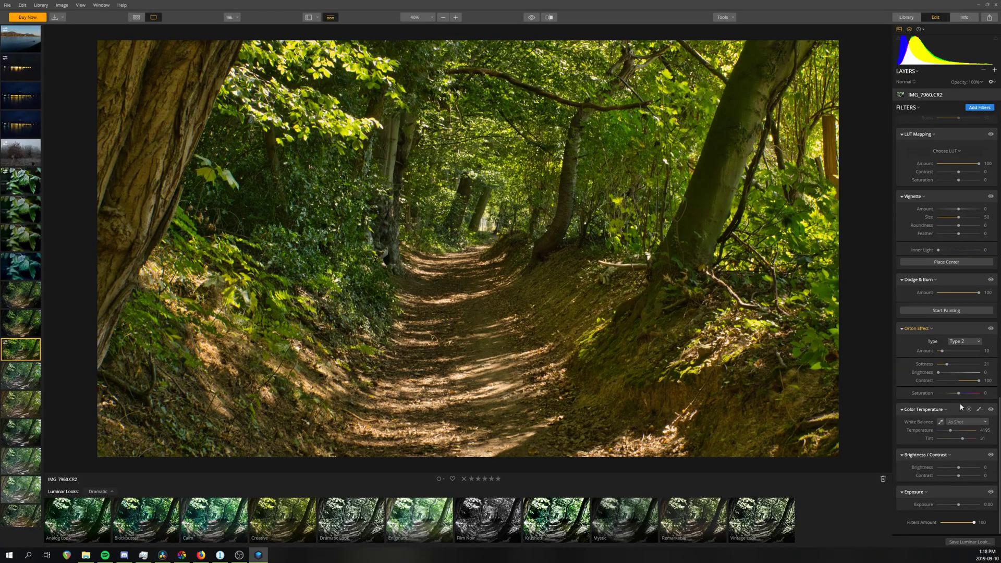
Step: Compare the forest photo with and without the Orton Effect and set the effect's amount to 15
left_click(992, 329)
left_click(991, 329)
left_click_drag(942, 351, 949, 351)
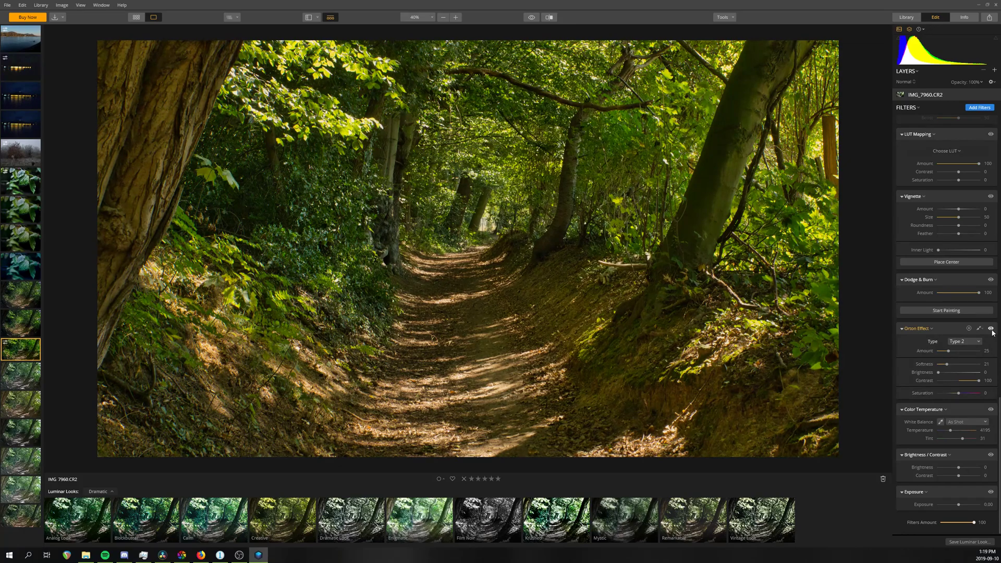
scroll(905, 374, "up", 10)
scroll(906, 374, "down", 6)
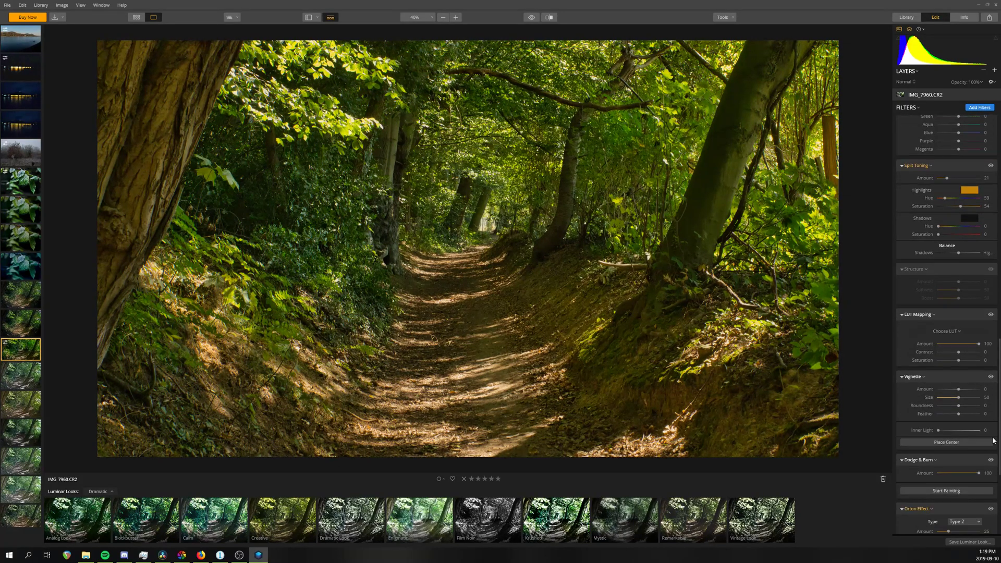
left_click_drag(949, 461, 946, 464)
scroll(964, 353, "up", 5)
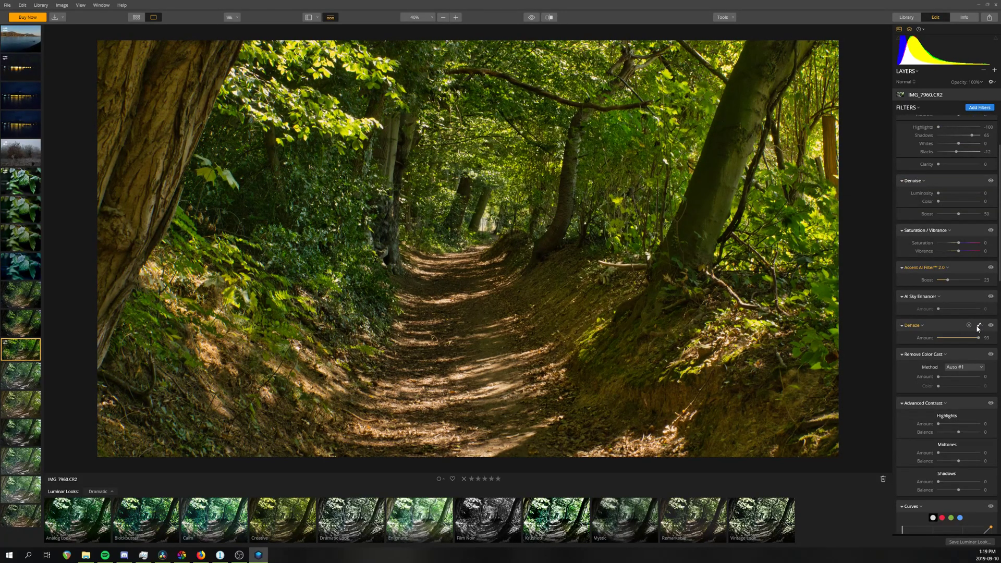
scroll(973, 192, "up", 5)
scroll(943, 261, "down", 10)
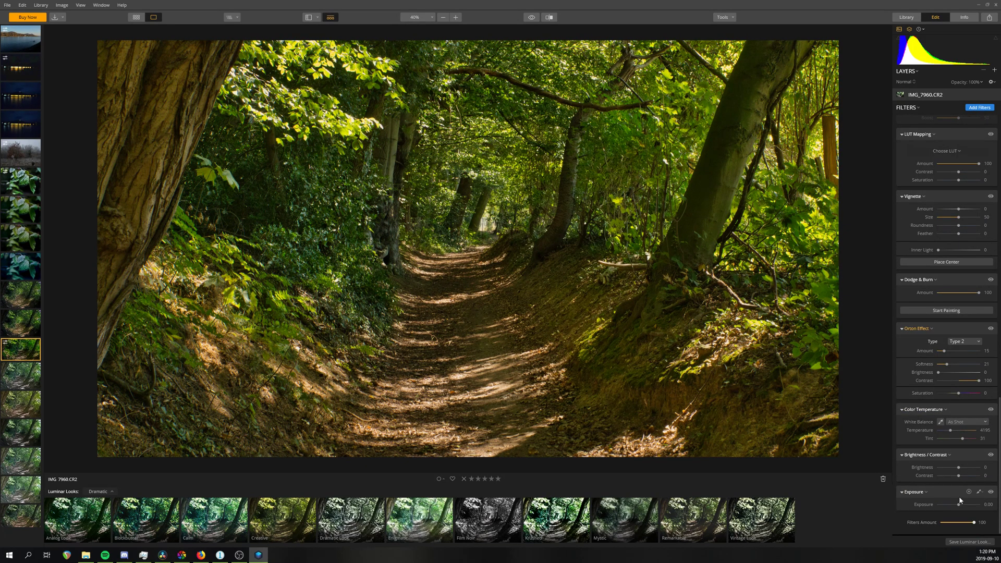
Step: Darken the photo's outer areas with an Exposure of -1.41 and an enlarged radial mask centred on the path
left_click_drag(959, 505, 953, 505)
left_click(980, 492)
left_click(969, 507)
left_click_drag(671, 263, 761, 262)
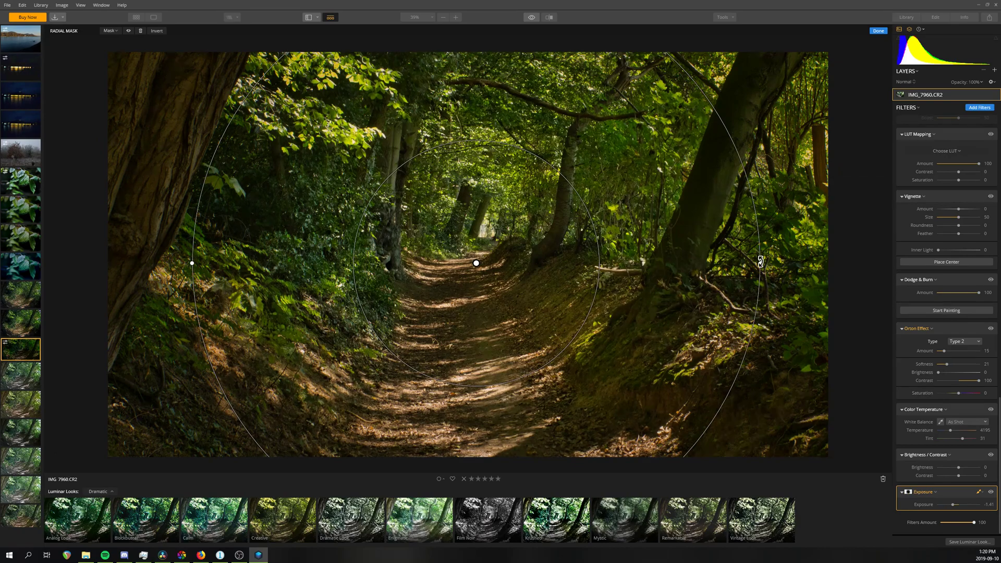
left_click_drag(827, 278, 844, 259)
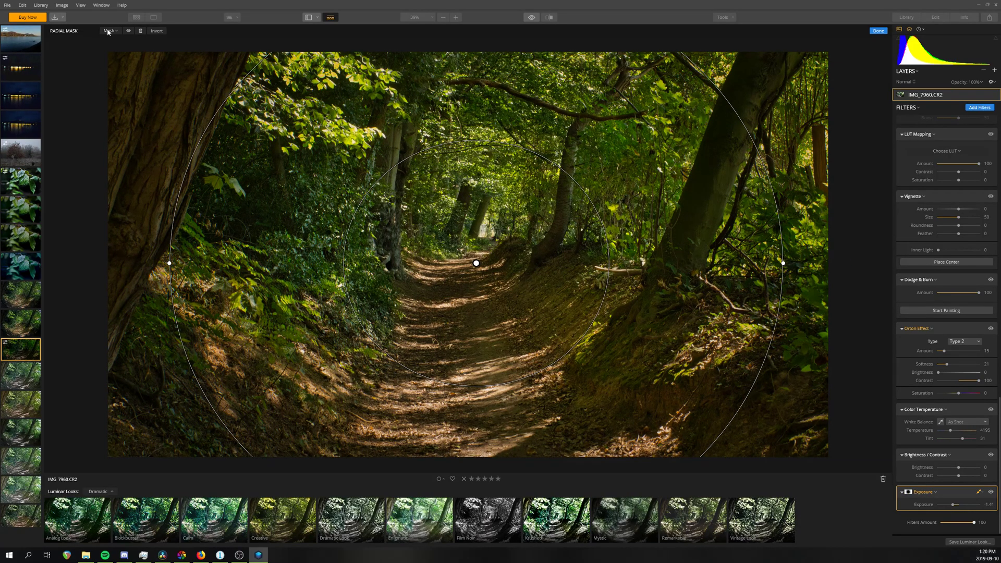
left_click_drag(171, 236, 59, 236)
Step: Compare the photo with and without the masked Exposure filter and weaken its darkening slightly
left_click(991, 492)
left_click(991, 492)
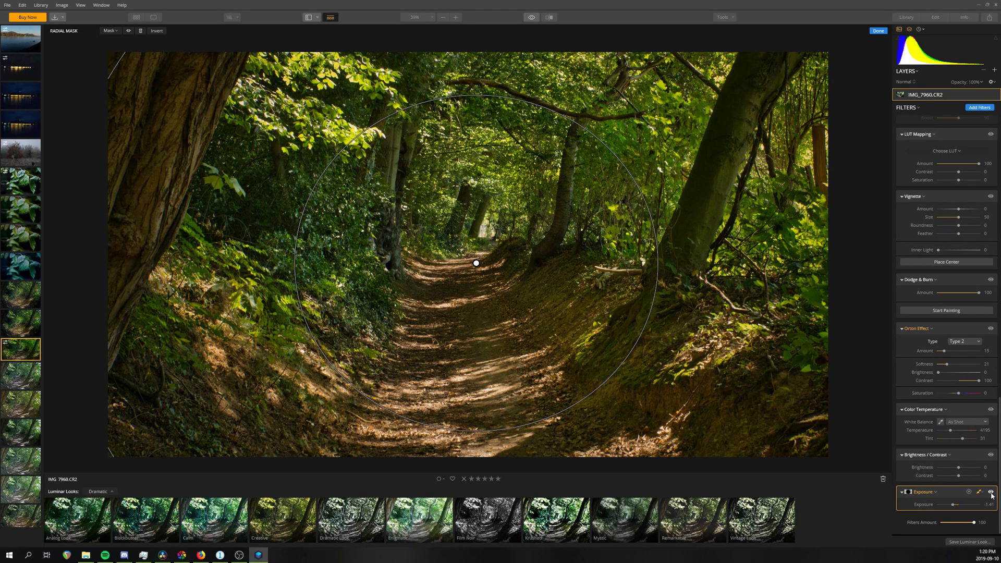
left_click_drag(953, 505, 956, 505)
left_click(911, 494)
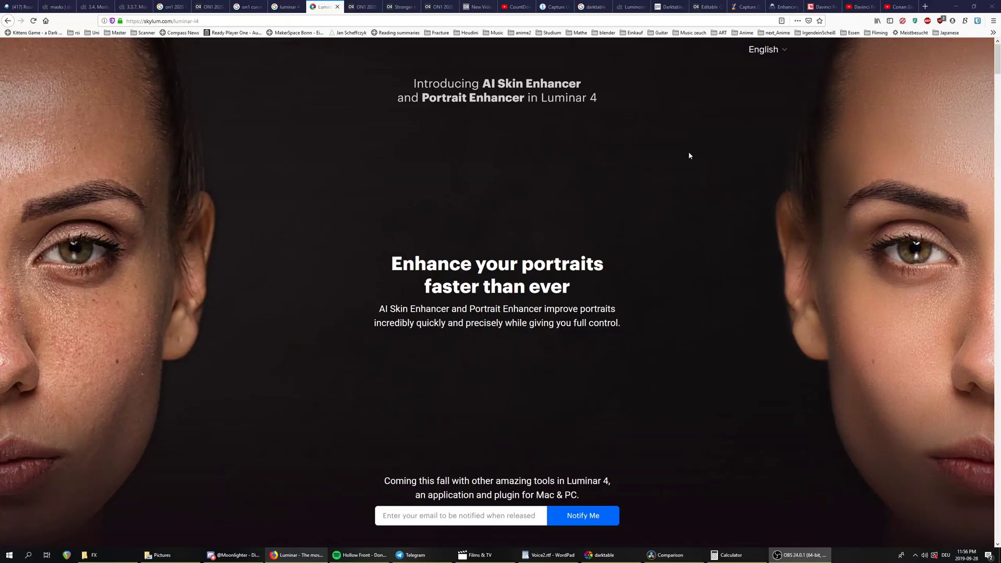
Step: In the browser, read through the Luminar 4 page's sections on AI Skin and Portrait Enhancer, AI Sky Replacement and AI Structure
scroll(601, 301, "down", 15)
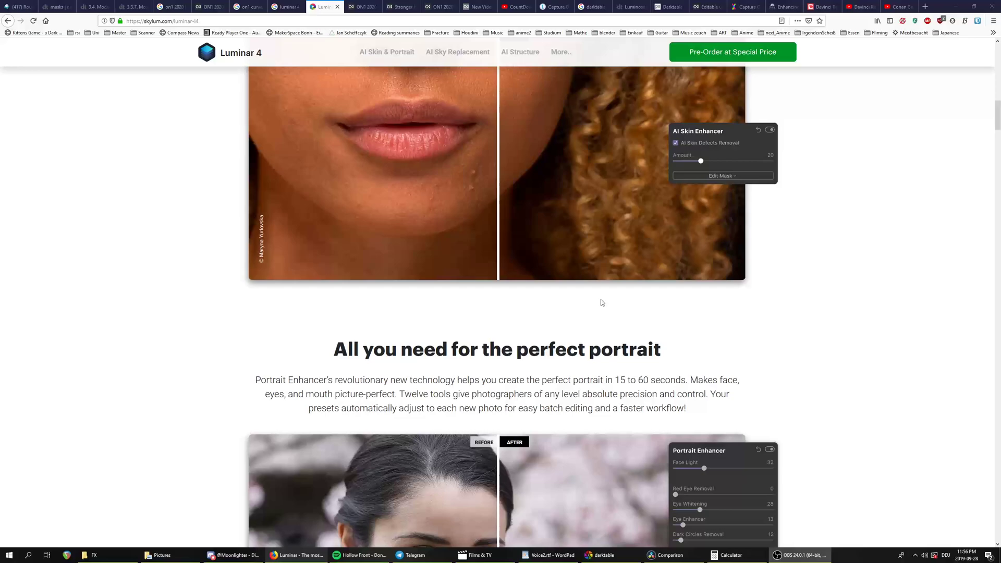
scroll(435, 269, "up", 3)
scroll(434, 269, "down", 15)
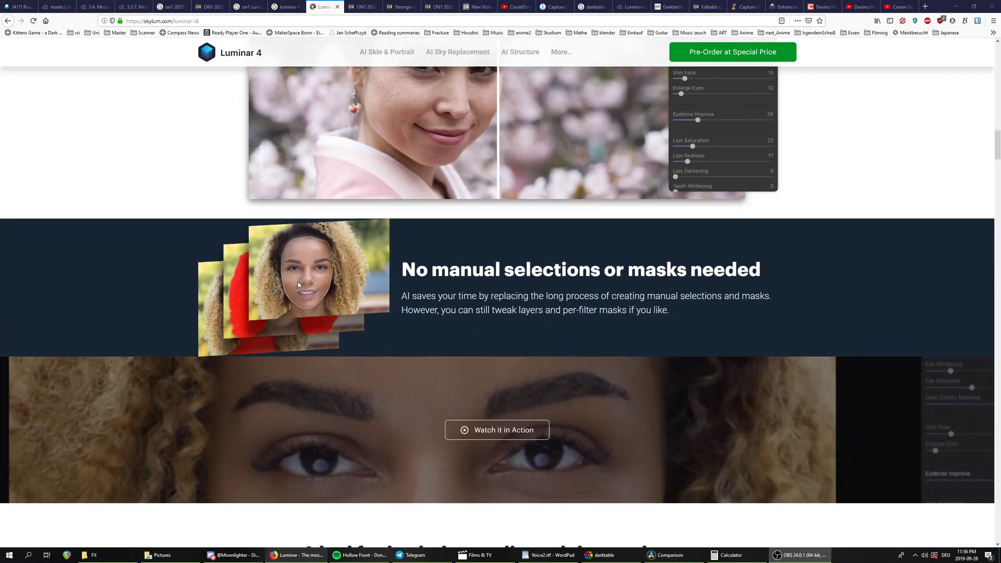
scroll(298, 285, "down", 15)
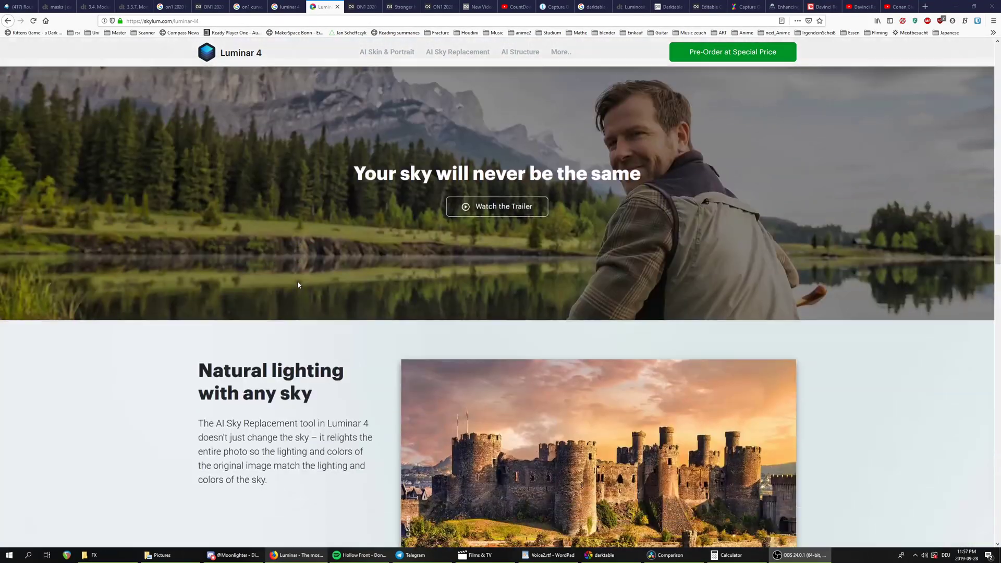
scroll(299, 284, "down", 10)
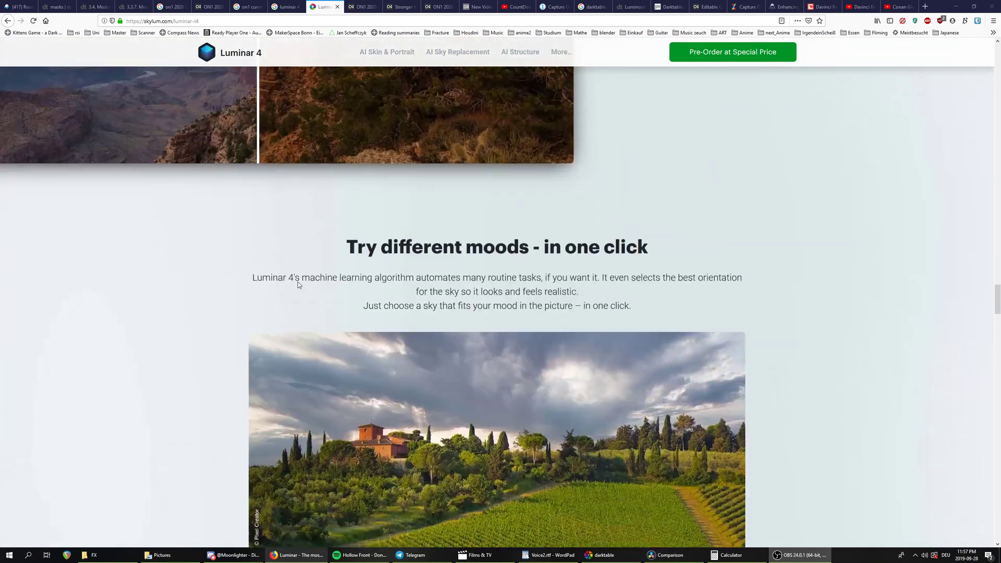
scroll(298, 283, "down", 15)
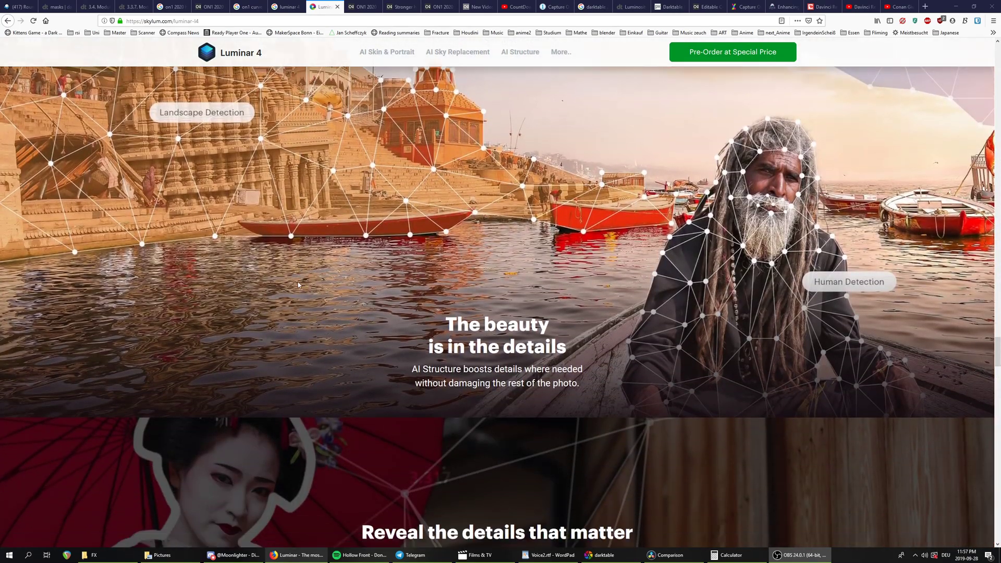
scroll(298, 285, "down", 7)
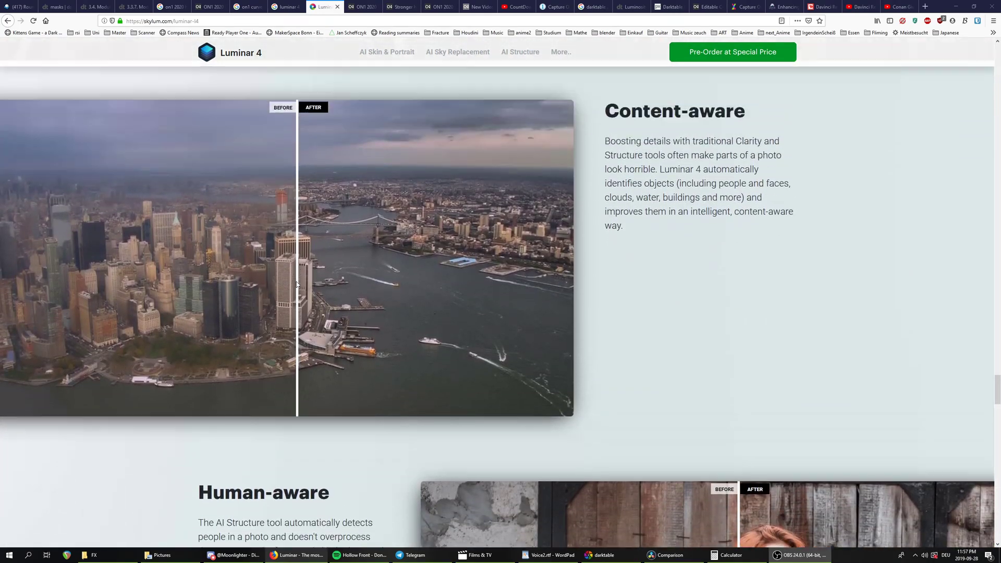
scroll(209, 295, "up", 1)
scroll(411, 280, "down", 15)
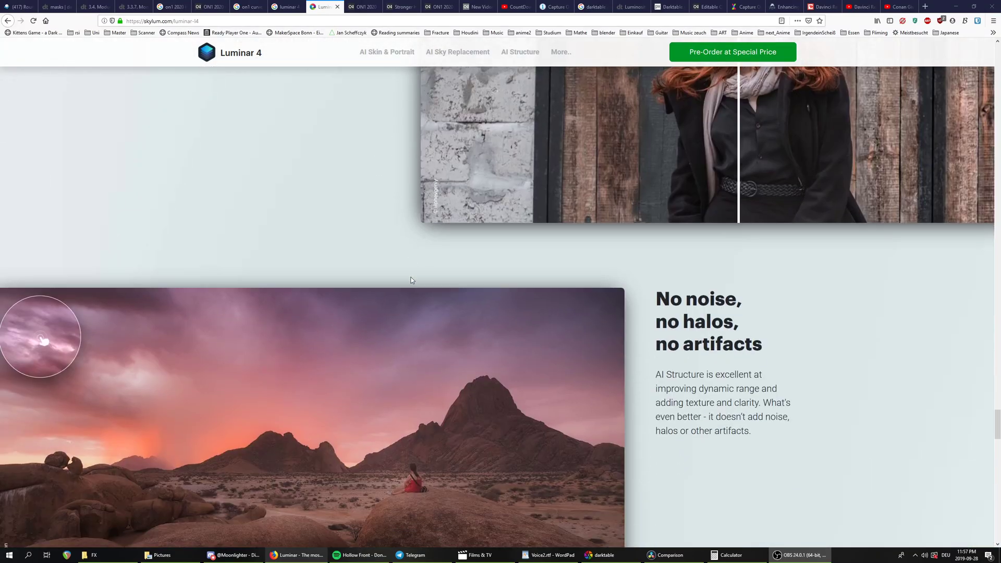
scroll(411, 280, "down", 15)
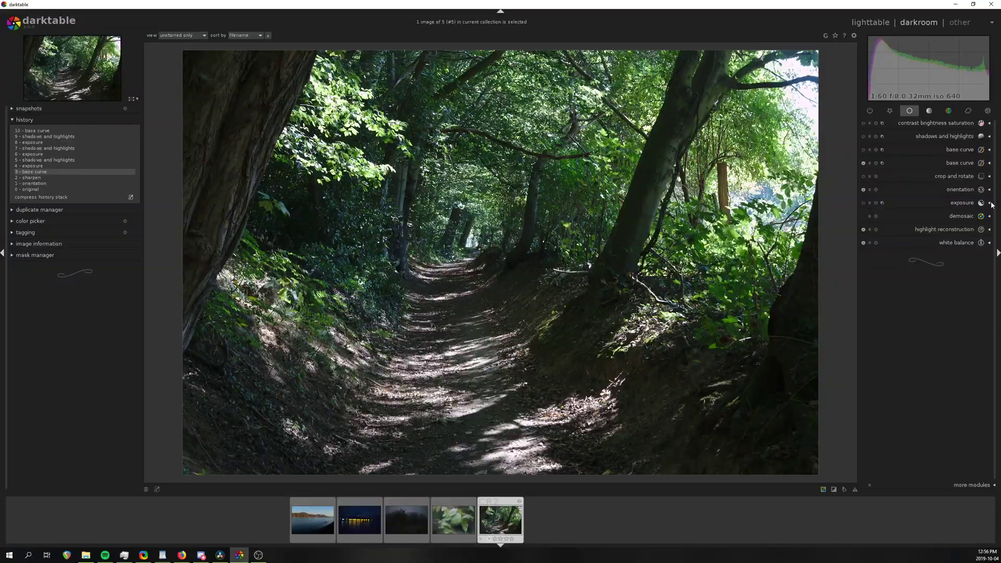
Step: In darktable, set the forest photo's highlights to about -88, radius to about 268, compress to about 32% and exposure to -0.62 EV
left_click(934, 136)
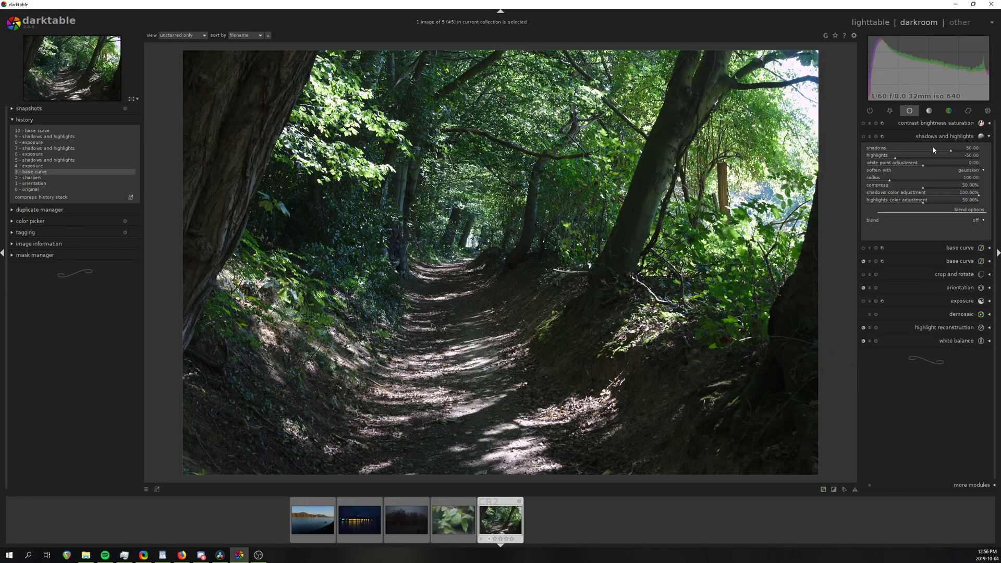
left_click_drag(932, 155, 894, 173)
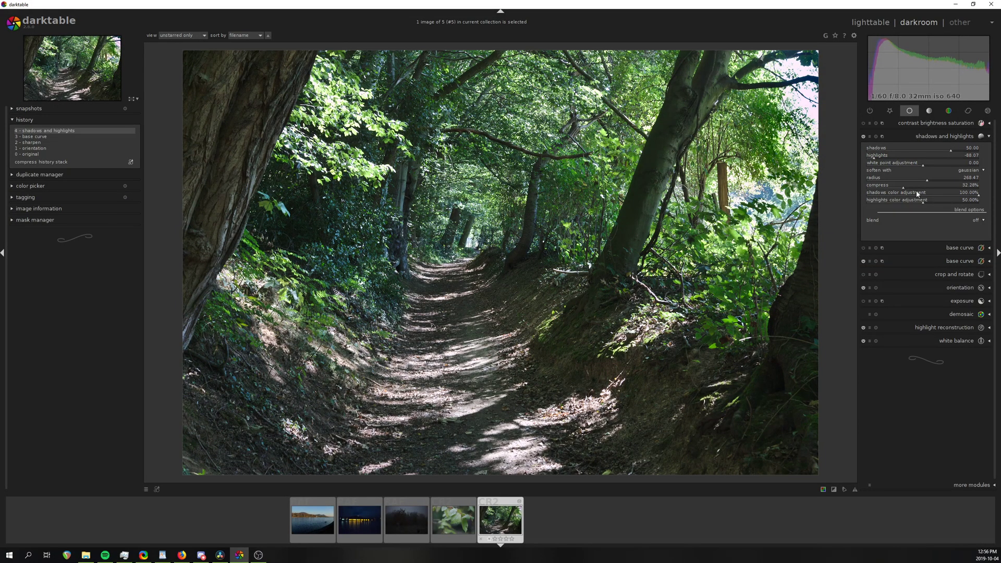
left_click_drag(923, 224, 911, 224)
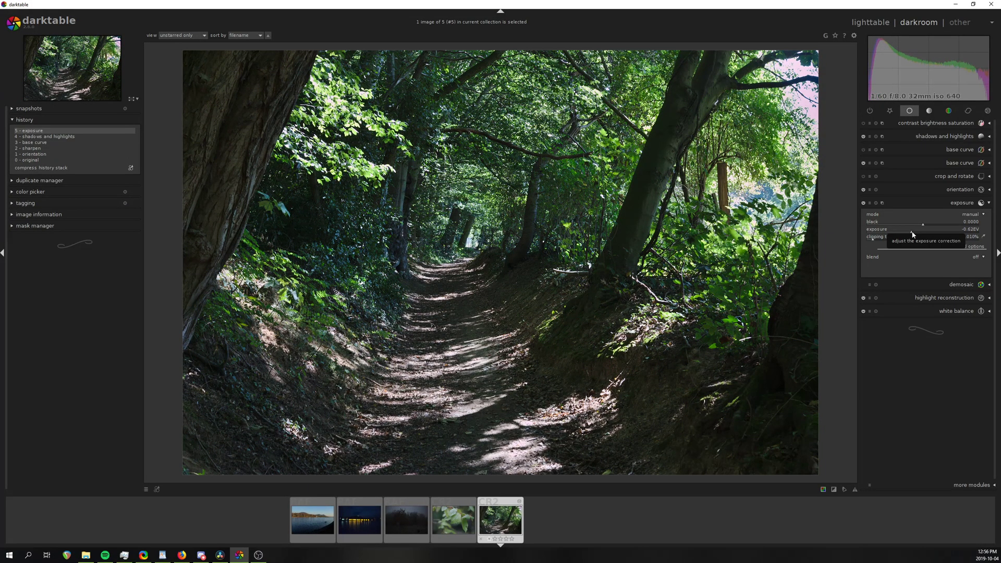
Step: Brighten the shadows further and lower the highlight reconstruction's clipping threshold to remove the magenta cast in the sky
left_click(945, 136)
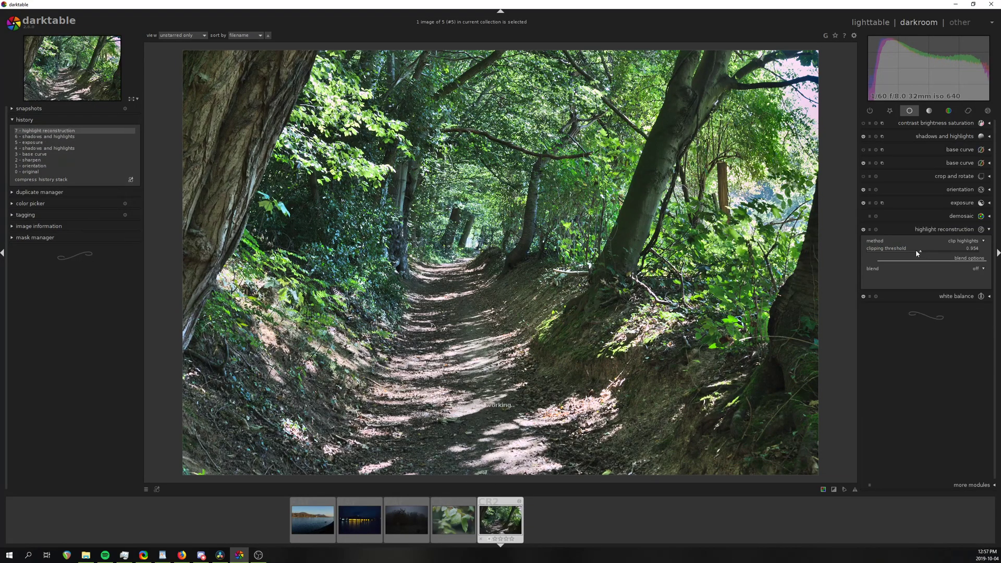
left_click_drag(916, 250, 912, 250)
left_click(960, 229)
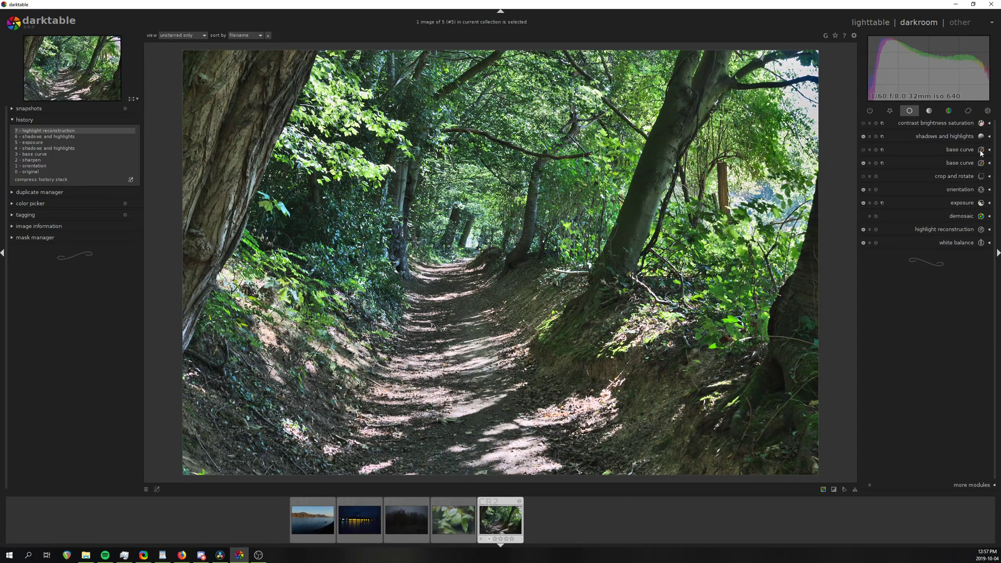
Step: Look through the colour modules and adjust the photo's white balance temperature
left_click(949, 111)
left_click(972, 486)
scroll(941, 449, "down", 5)
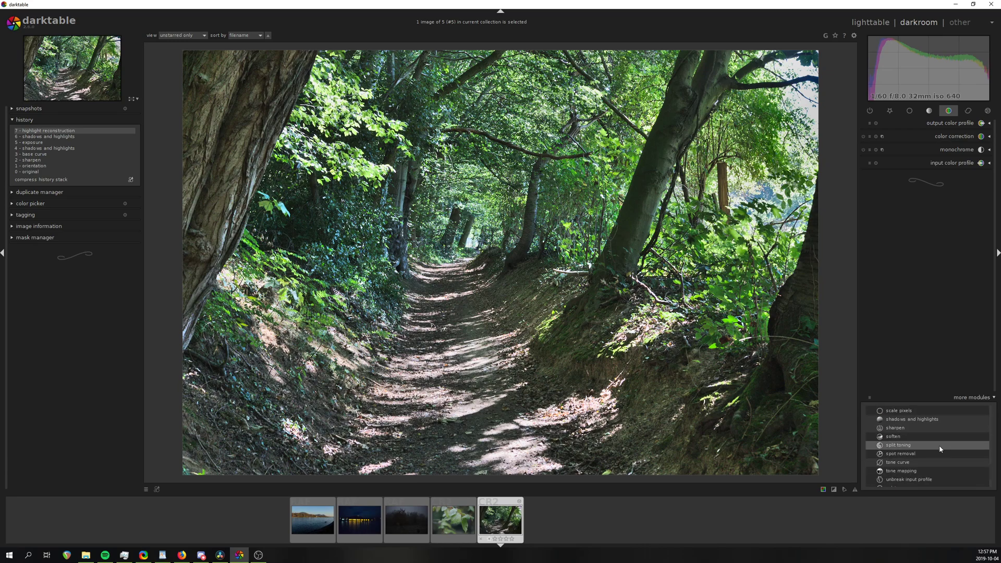
left_click(910, 112)
left_click(956, 242)
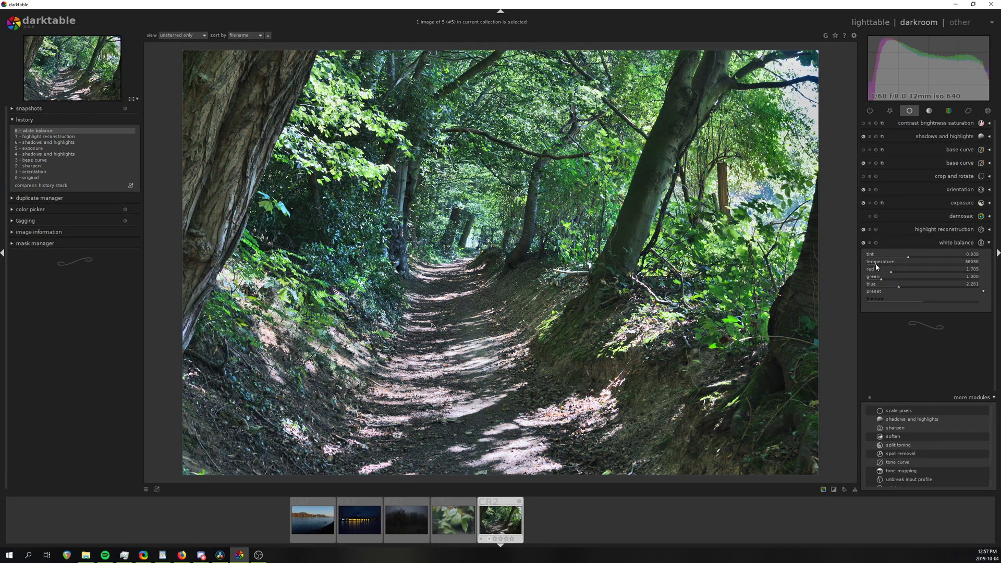
Step: Apply the soften effect with size 28%, brightness -0.74 EV and mix 38%
left_click(988, 111)
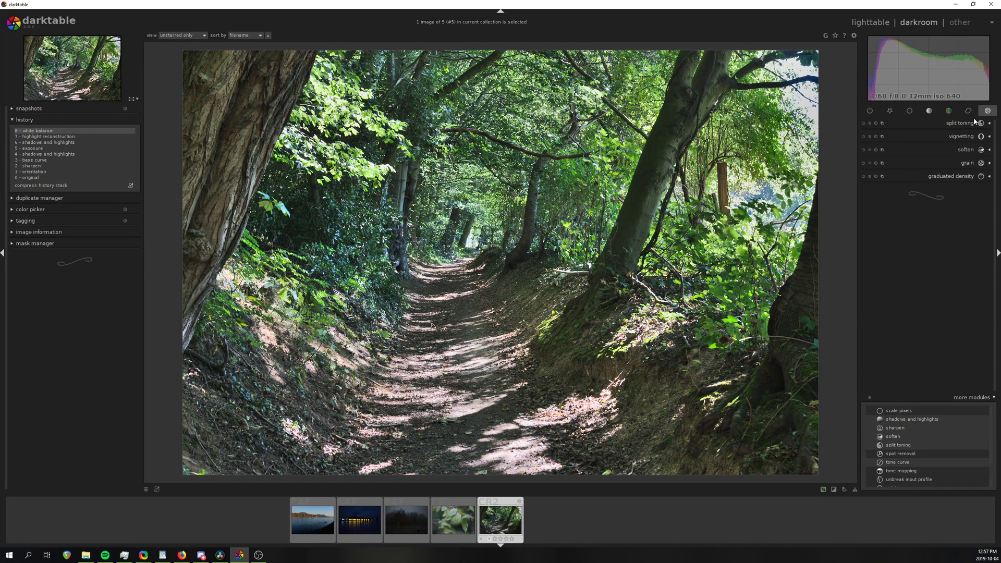
left_click(929, 150)
left_click(894, 162)
left_click_drag(893, 163, 910, 187)
left_click(942, 187)
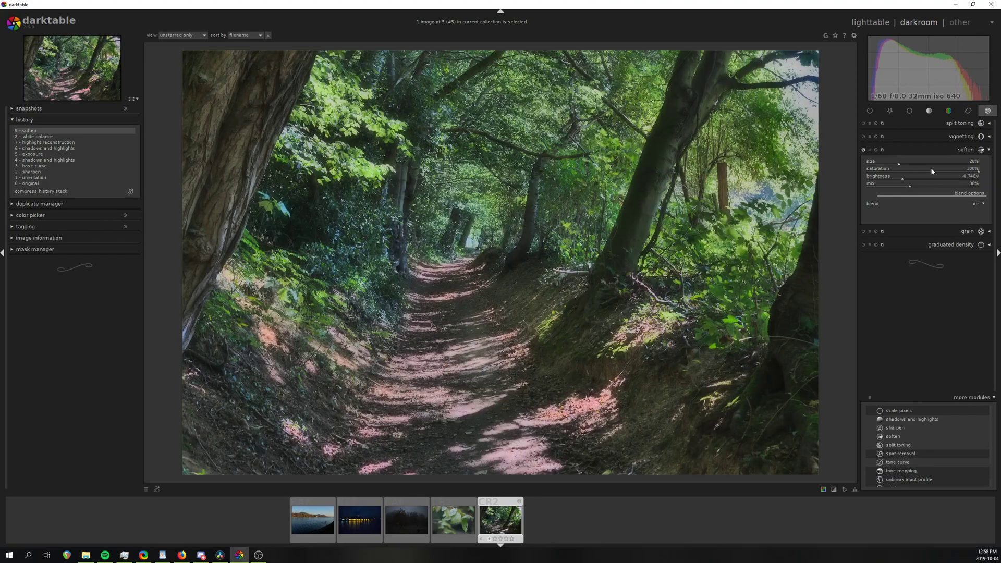
Step: Blend the soften effect through a feathered parametric mask with lower output limits of 0 and 38 and a mask blur of 6.3
left_click(971, 204)
left_click(970, 225)
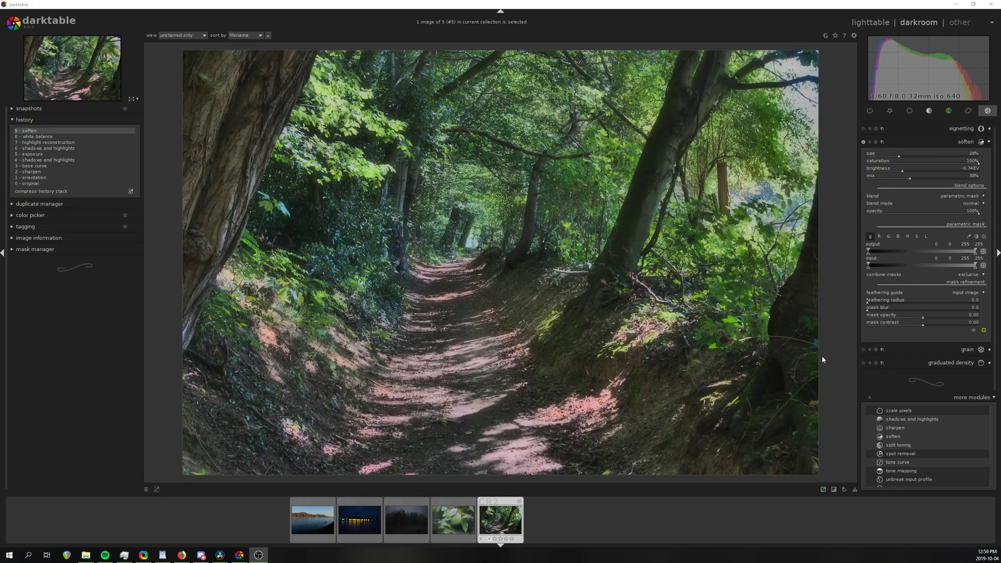
left_click(984, 335)
left_click_drag(869, 254, 896, 254)
left_click(885, 311)
left_click(882, 308)
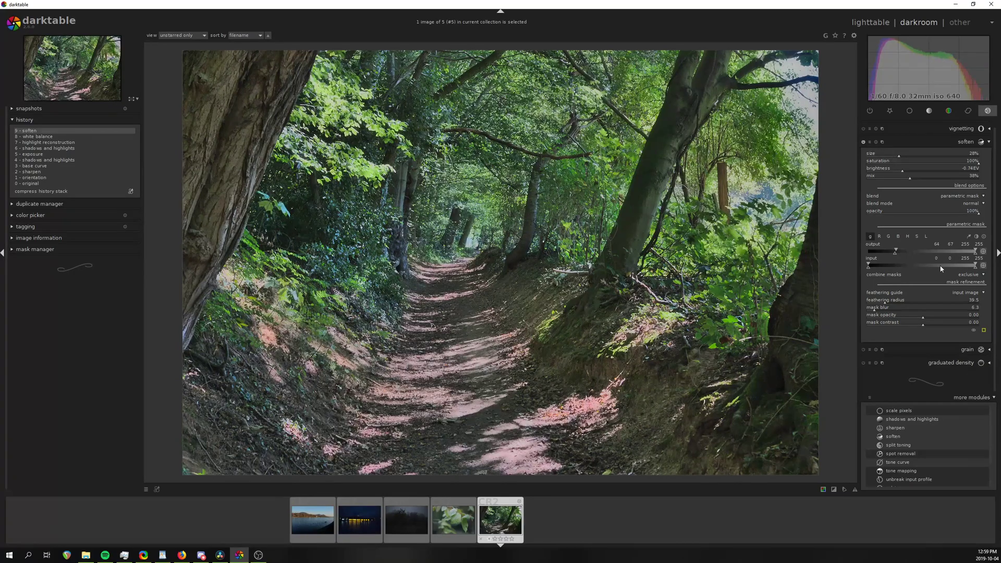
left_click(985, 331)
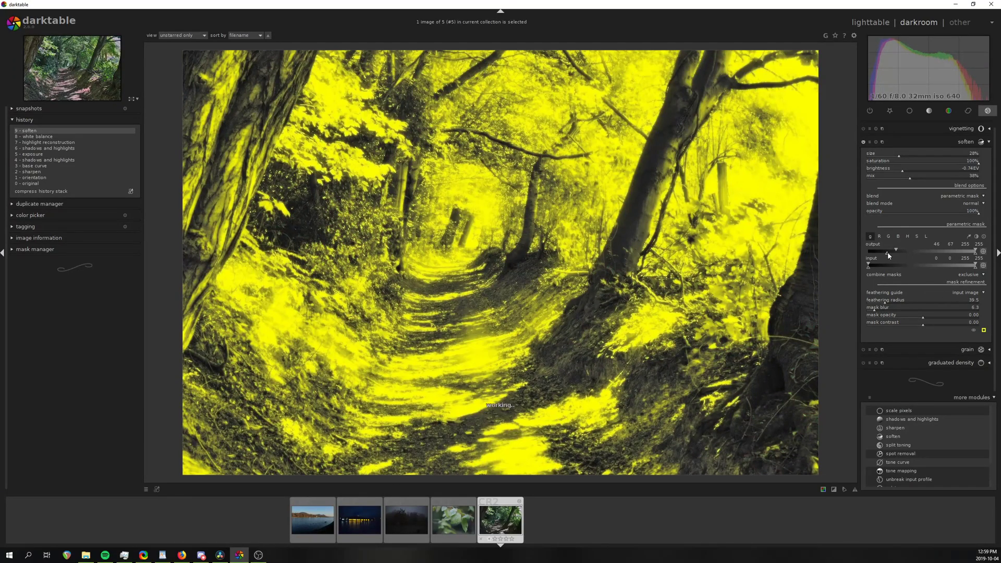
left_click_drag(888, 252, 889, 252)
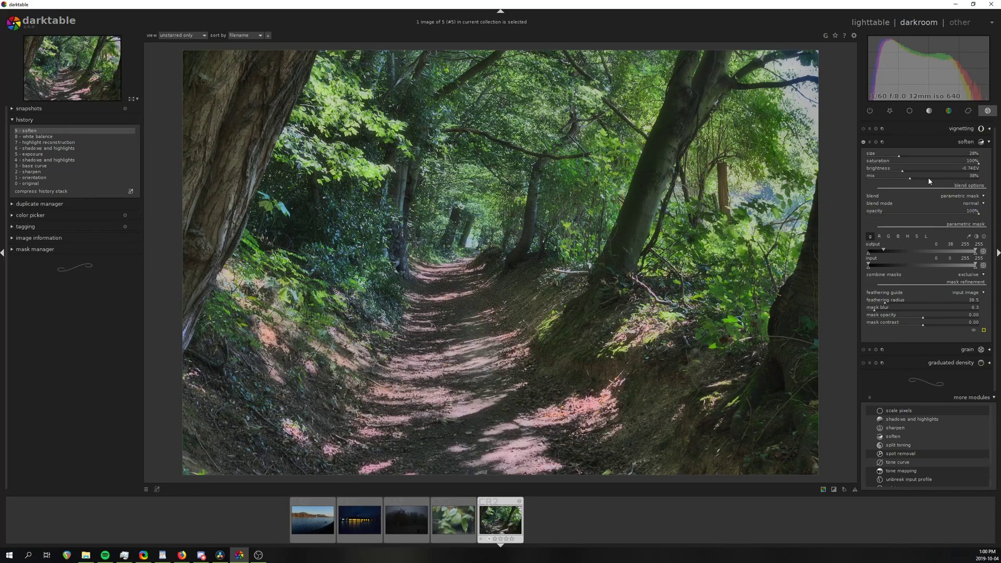
Step: Add the color zones module to the colour group
left_click(949, 111)
scroll(925, 444, "up", 10)
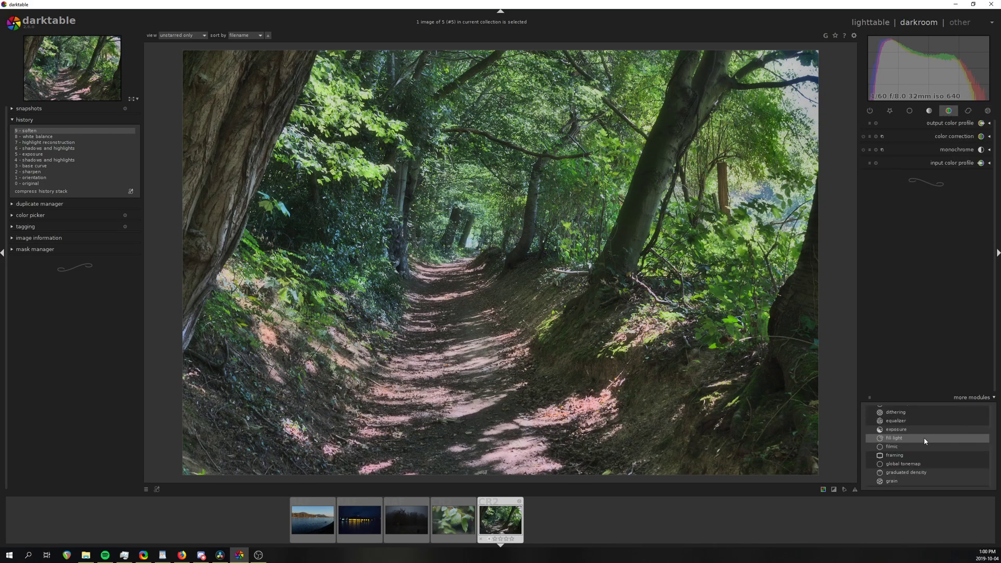
scroll(924, 441, "up", 3)
left_click(925, 445)
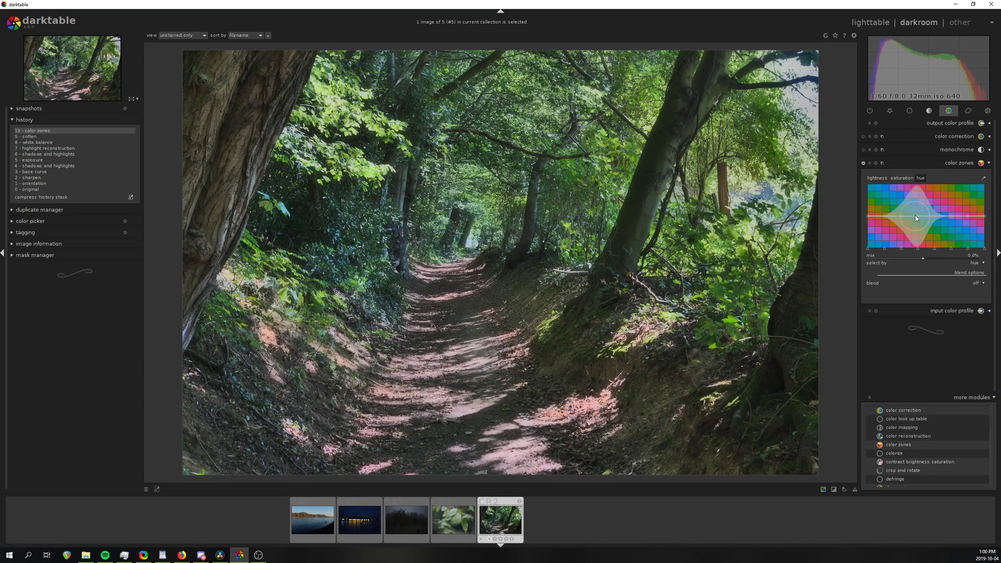
Step: Pull the color zones hue curve down into a deep dip right of centre and set the mix to 118.6%
left_click_drag(948, 216, 951, 251)
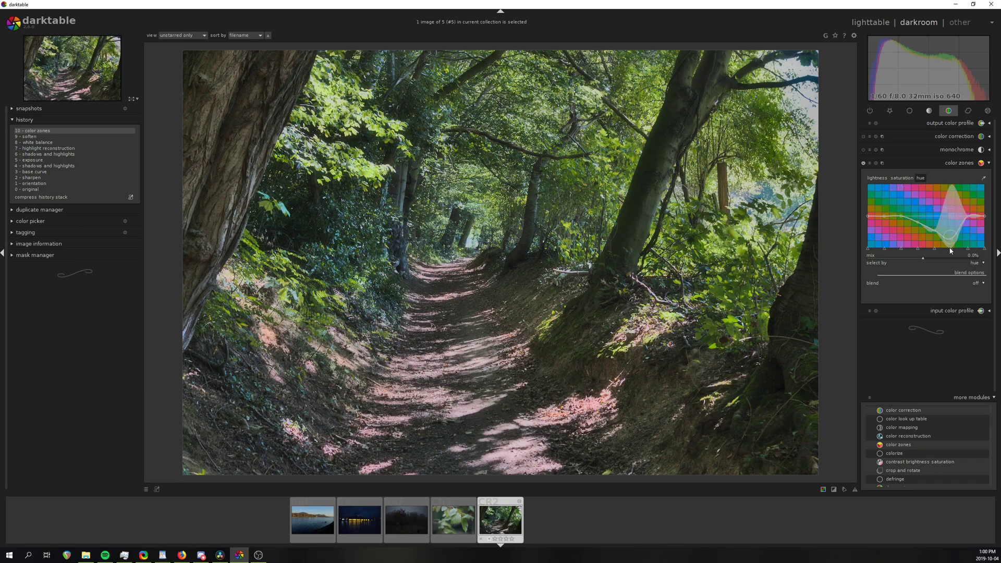
left_click_drag(984, 217, 984, 226)
left_click(941, 258)
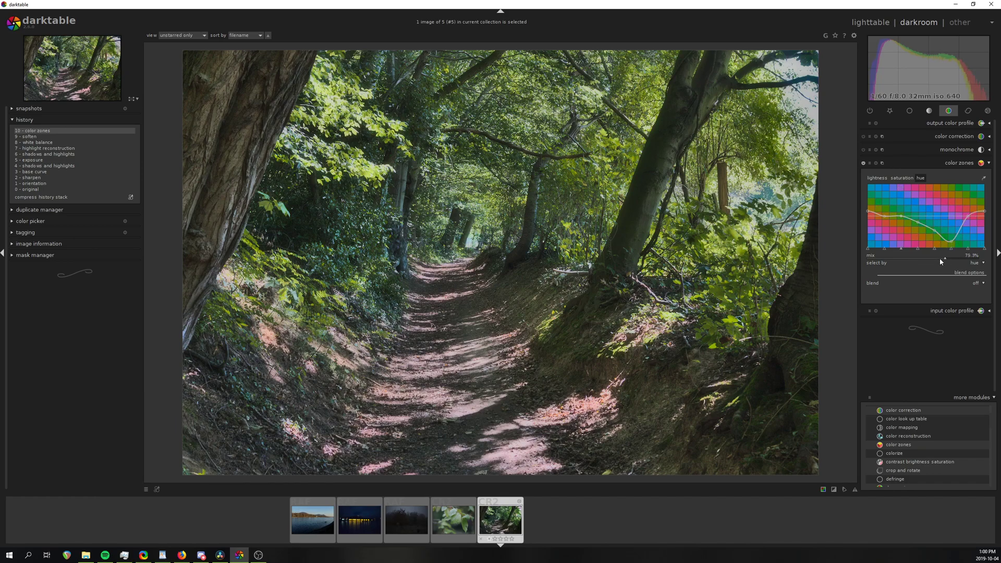
left_click_drag(980, 264, 881, 261)
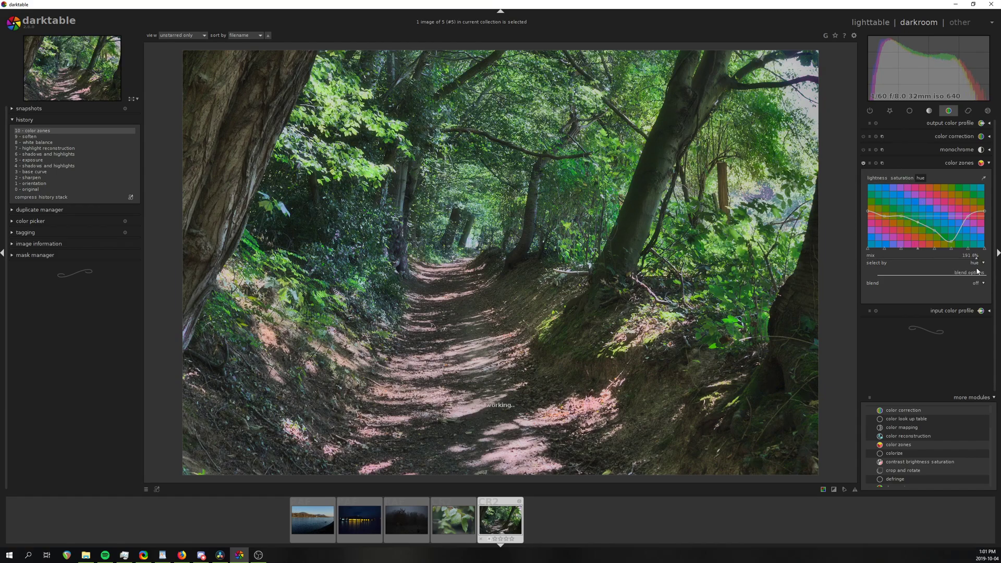
left_click_drag(978, 270, 961, 272)
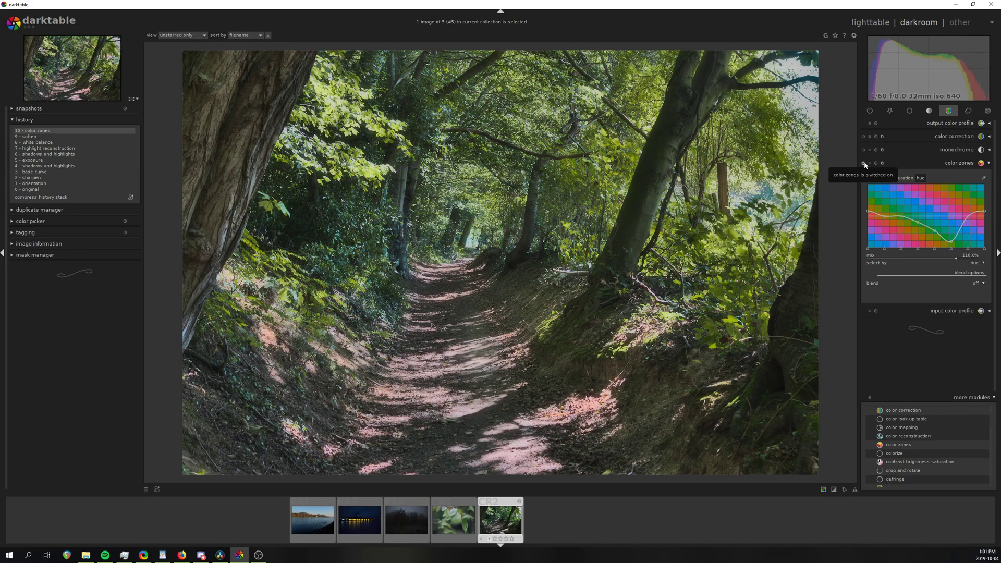
Step: Reshape the color zones hue curve in the orange-to-green range and check its saturation and lightness curves
left_click(900, 178)
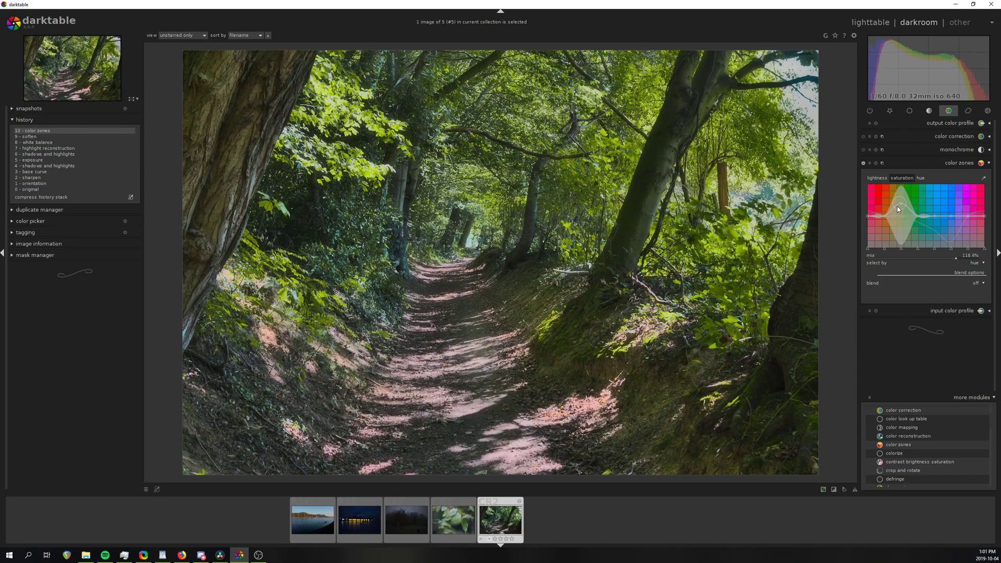
left_click(921, 178)
left_click_drag(903, 219, 885, 200)
left_click(903, 177)
left_click(878, 177)
left_click(989, 163)
Step: Add the equalizer module to the forest path photo and open its chroma curve
scroll(924, 425, "down", 8)
scroll(924, 427, "up", 1)
left_click(925, 431)
left_click(989, 137)
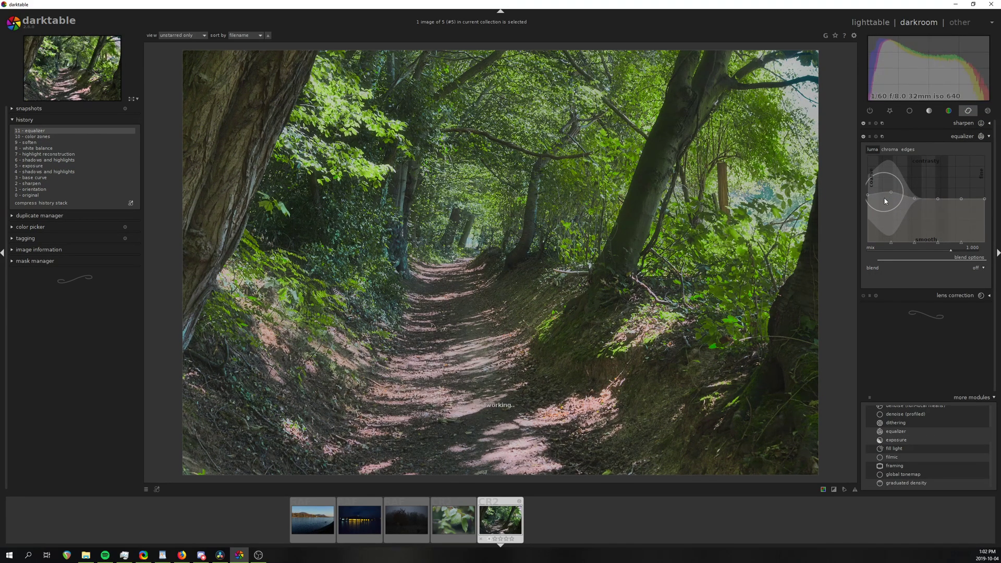
left_click(895, 150)
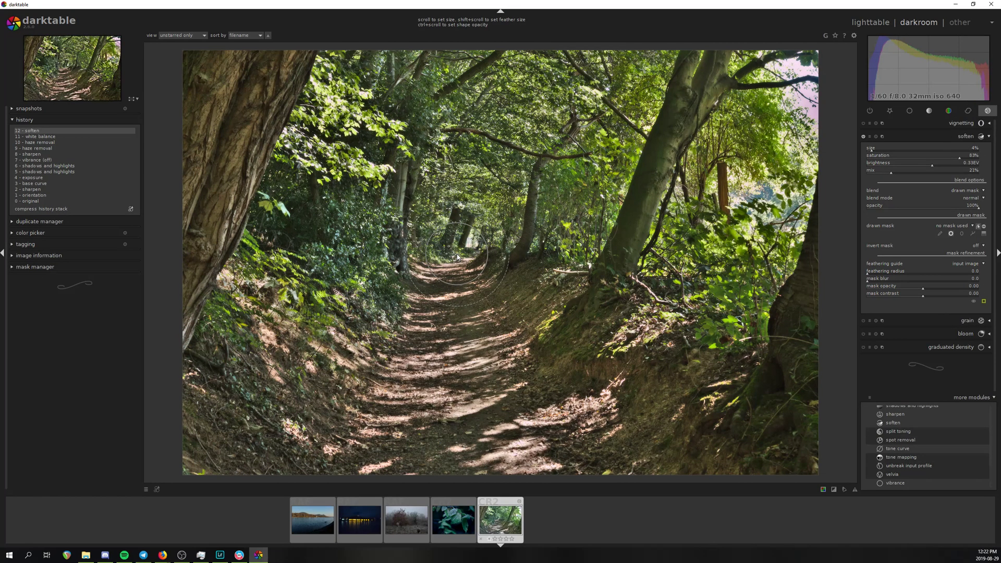
Step: Paint a brush mask over the forest path for the soften effect and invert the mask
left_click(942, 233)
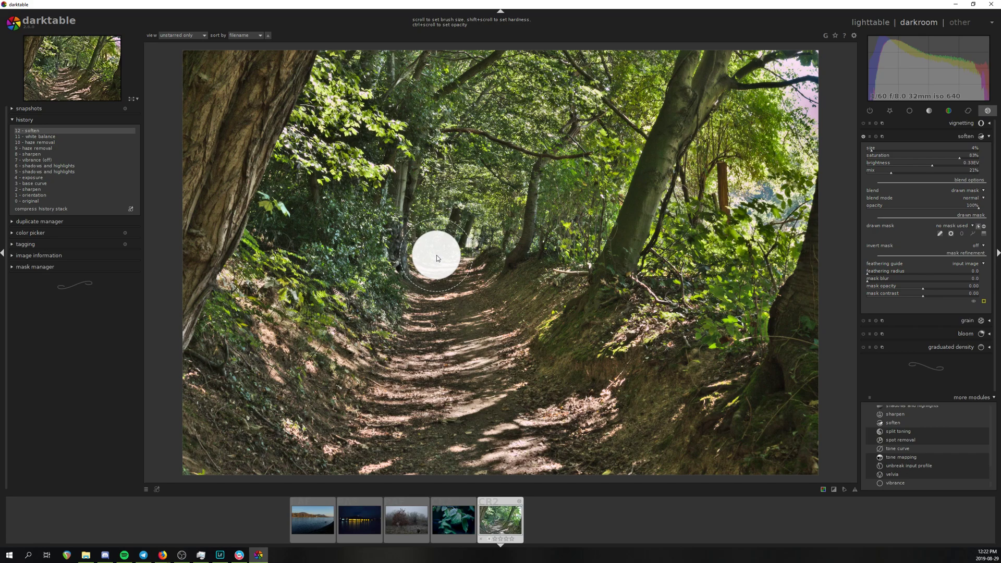
mouse_move(456, 241)
left_mouse_down()
mouse_move(441, 270)
mouse_move(432, 264)
mouse_move(462, 293)
mouse_move(503, 366)
mouse_move(514, 417)
mouse_move(427, 364)
mouse_move(398, 415)
mouse_move(398, 347)
mouse_move(383, 435)
mouse_move(473, 423)
mouse_move(604, 384)
mouse_move(511, 289)
mouse_move(590, 358)
mouse_move(475, 289)
left_mouse_up()
left_click(977, 245)
left_click(977, 253)
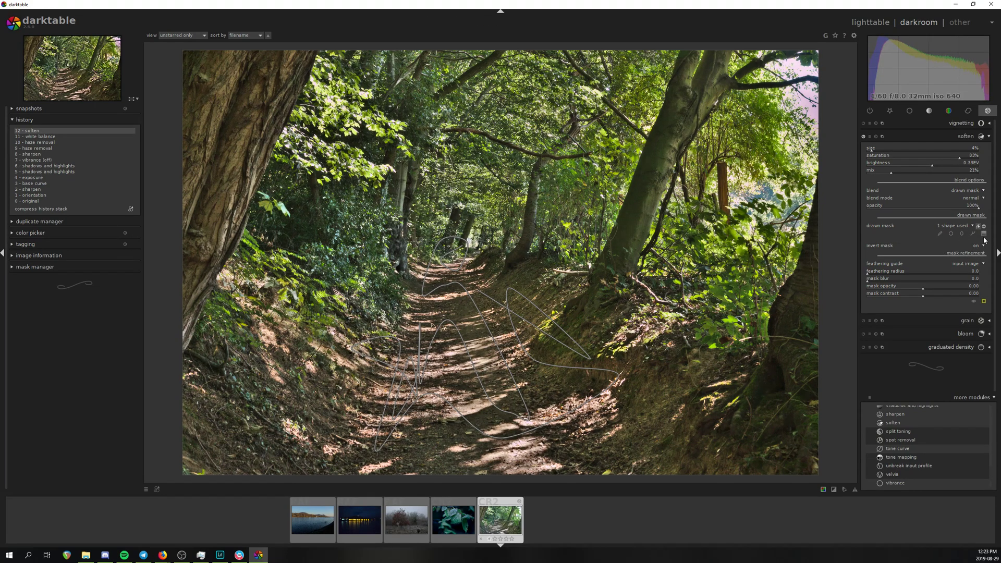
Step: Check the soften mask and its shape in the mask manager, and view the white balance settings among the active modules
left_click(985, 302)
left_click(984, 301)
left_click(19, 269)
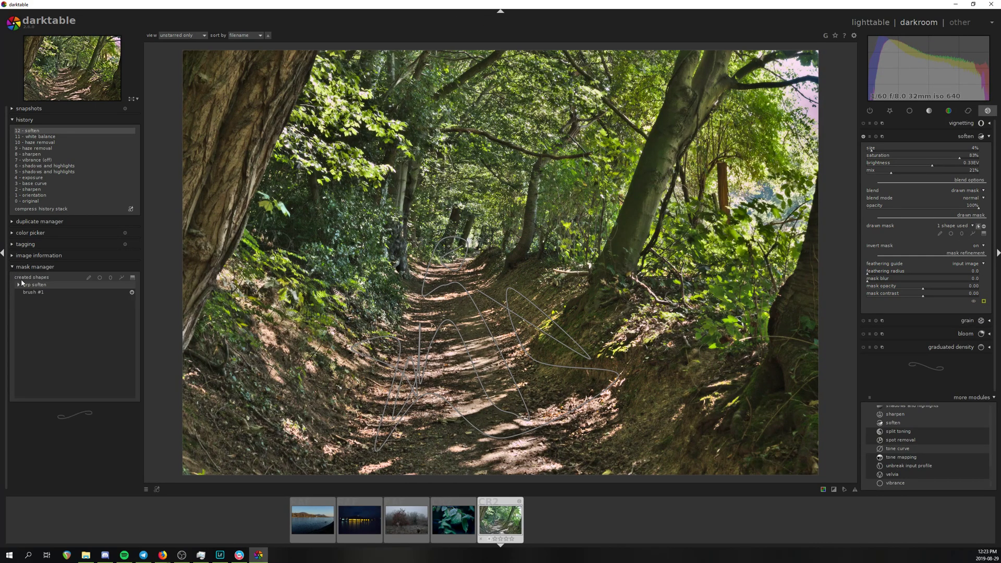
left_click(989, 137)
left_click(872, 110)
left_click(989, 322)
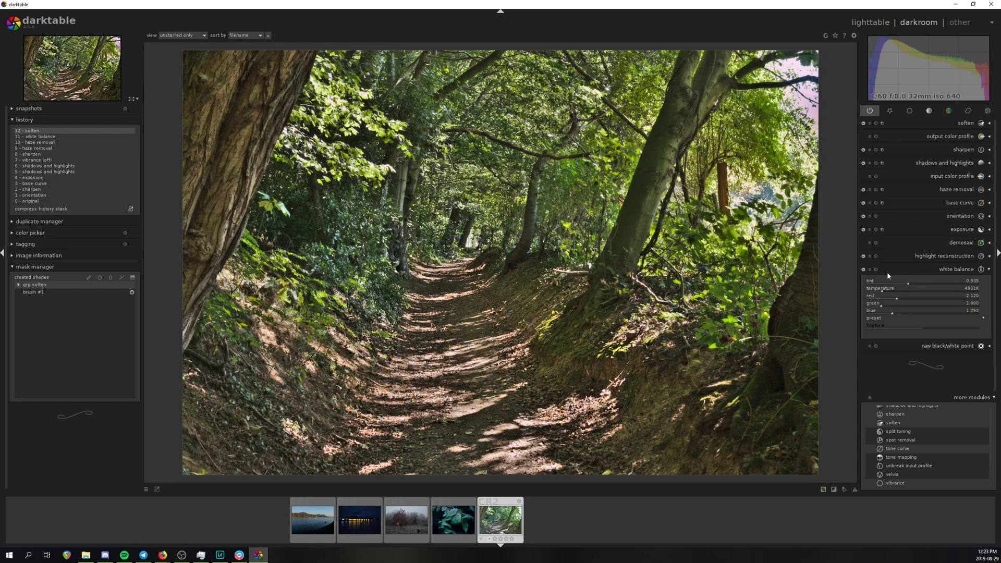
left_click(989, 270)
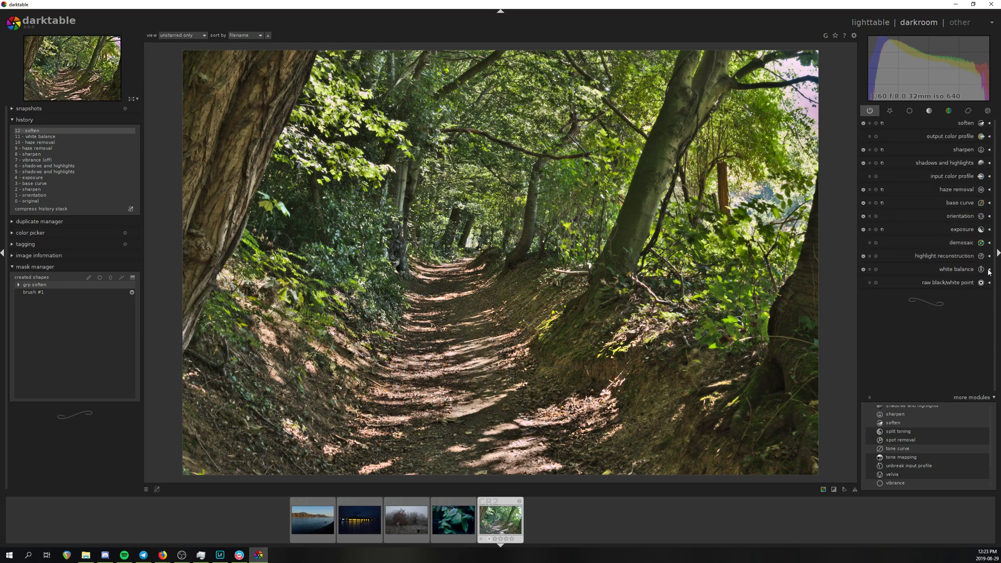
Step: Try a color correction shift toward blue and switch the module off
left_click(949, 111)
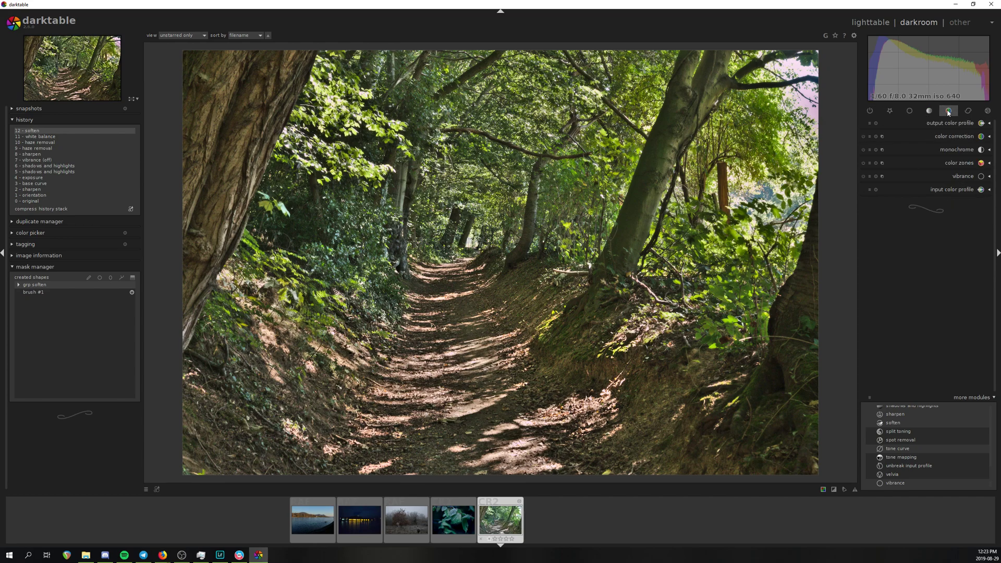
left_click(960, 136)
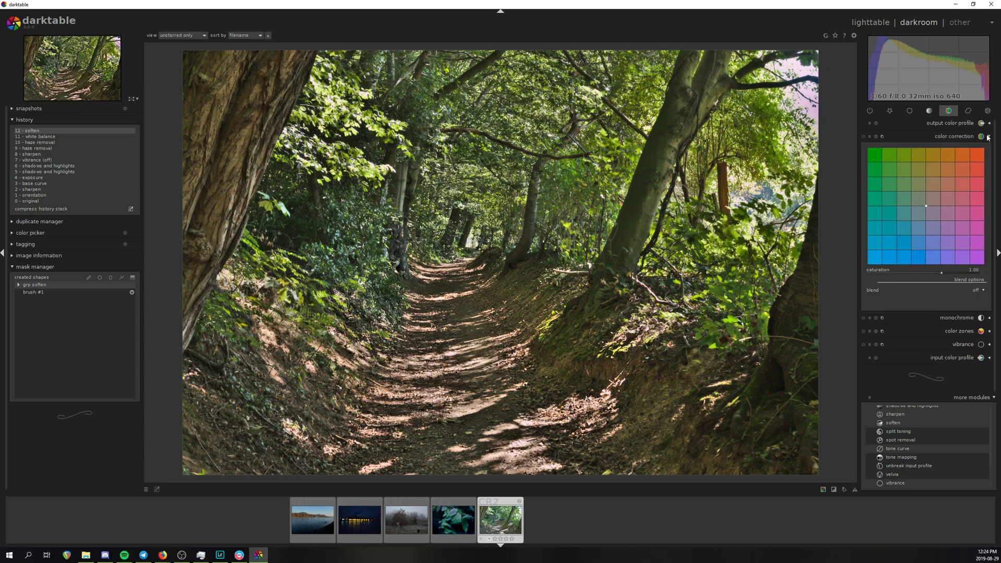
left_click_drag(926, 206, 896, 241)
left_click(864, 137)
left_click(990, 137)
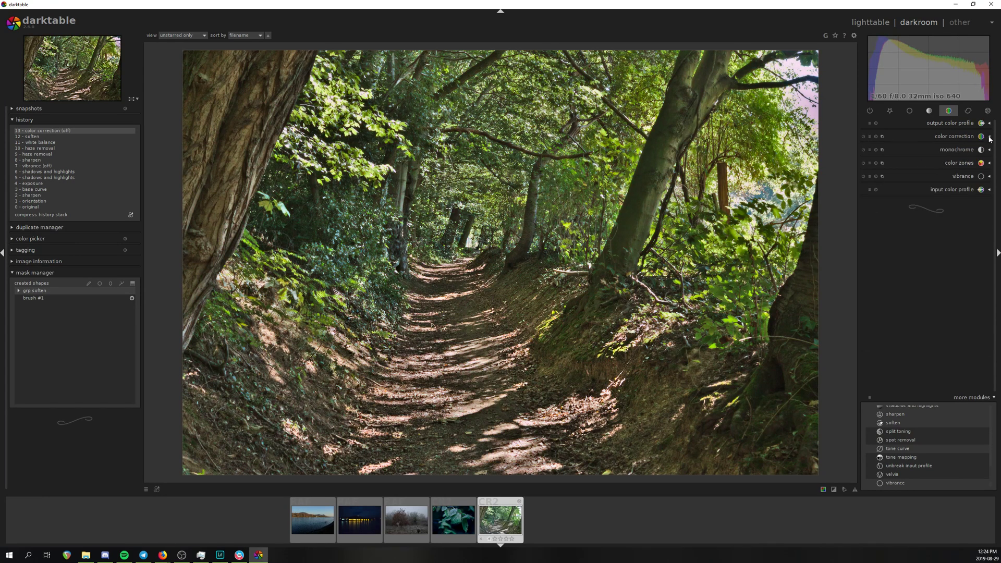
left_click(989, 164)
left_click(990, 163)
scroll(923, 462, "up", 5)
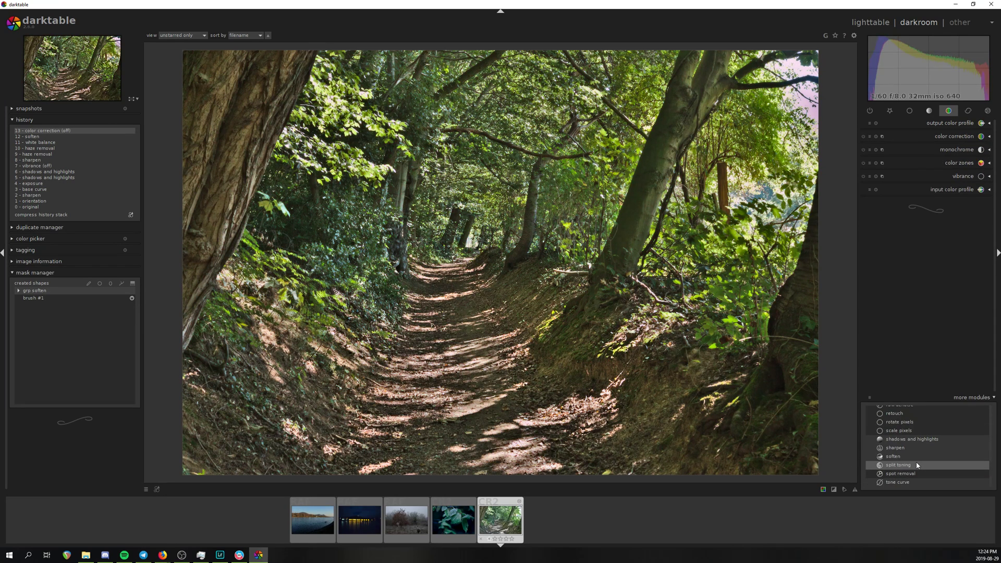
scroll(926, 454, "up", 5)
left_click(901, 423)
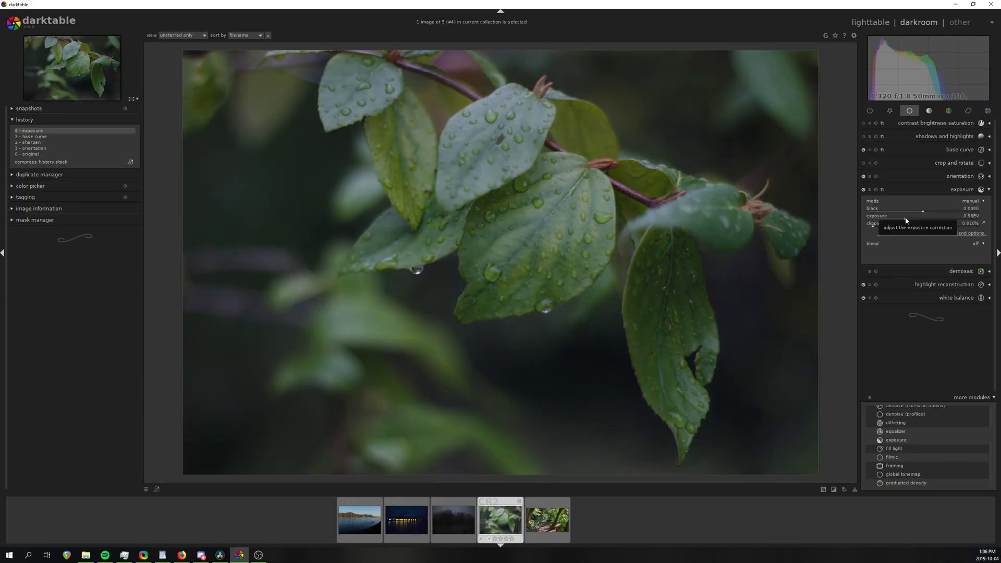
Step: Darken the leaf photo's shadows with a white point adjustment of -5.37, and raise the exposure
left_click(934, 139)
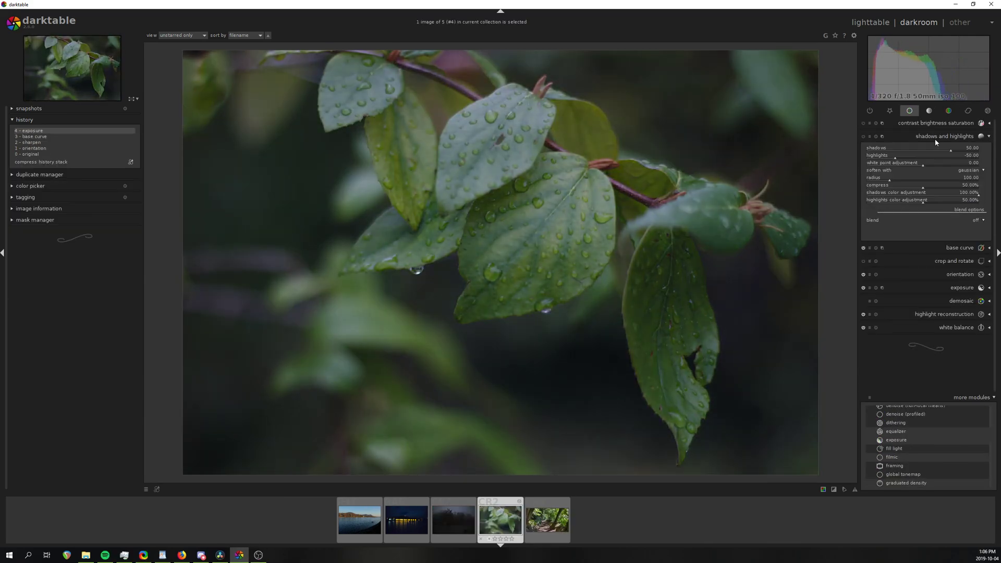
left_click_drag(909, 158, 885, 150)
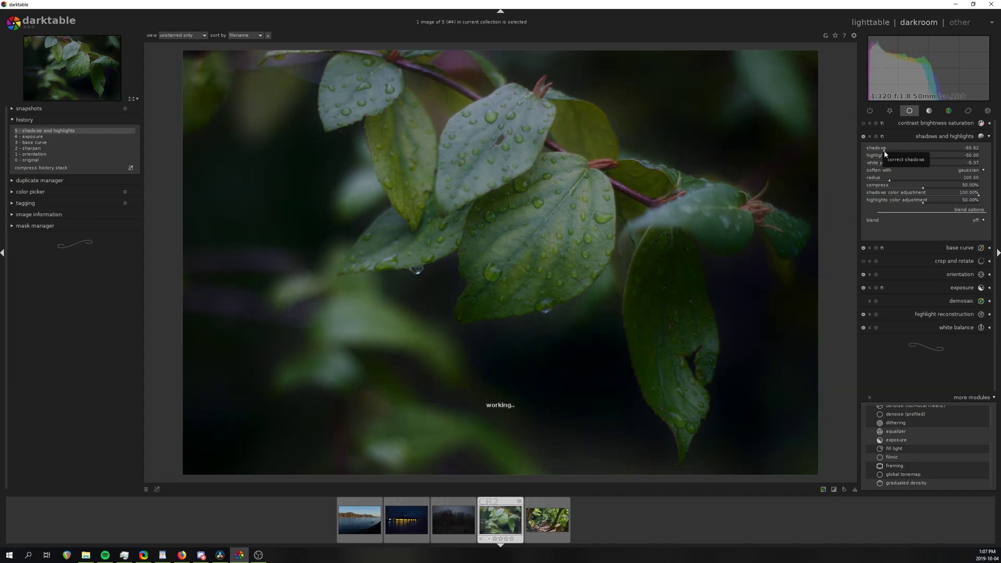
left_click(961, 288)
left_click_drag(923, 218, 913, 219)
Step: Set shadows to -100 in shadows and highlights, with a radius of about 40 and compress of about 31%
left_click(939, 136)
left_click(864, 150)
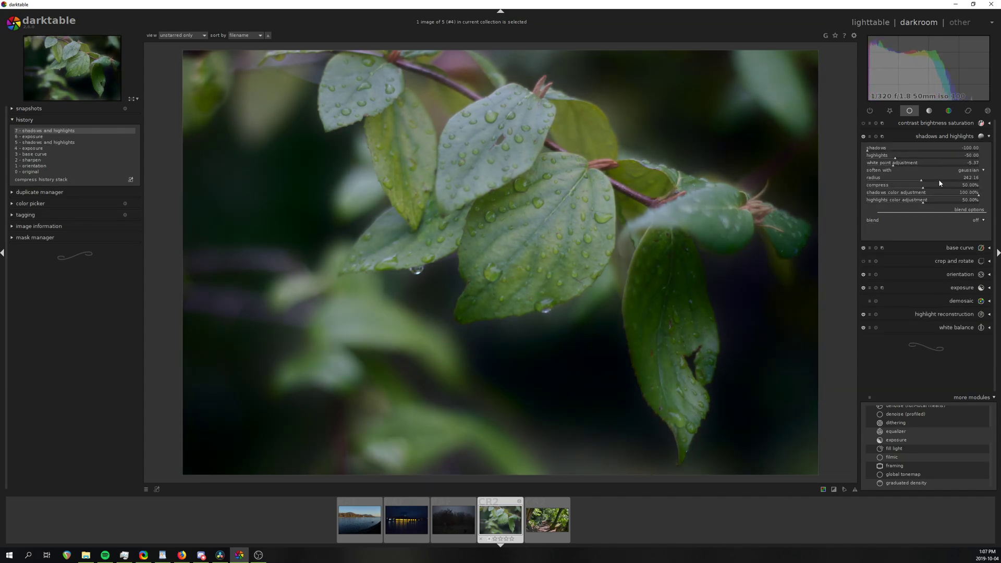
left_click_drag(939, 180, 877, 180)
left_click(903, 186)
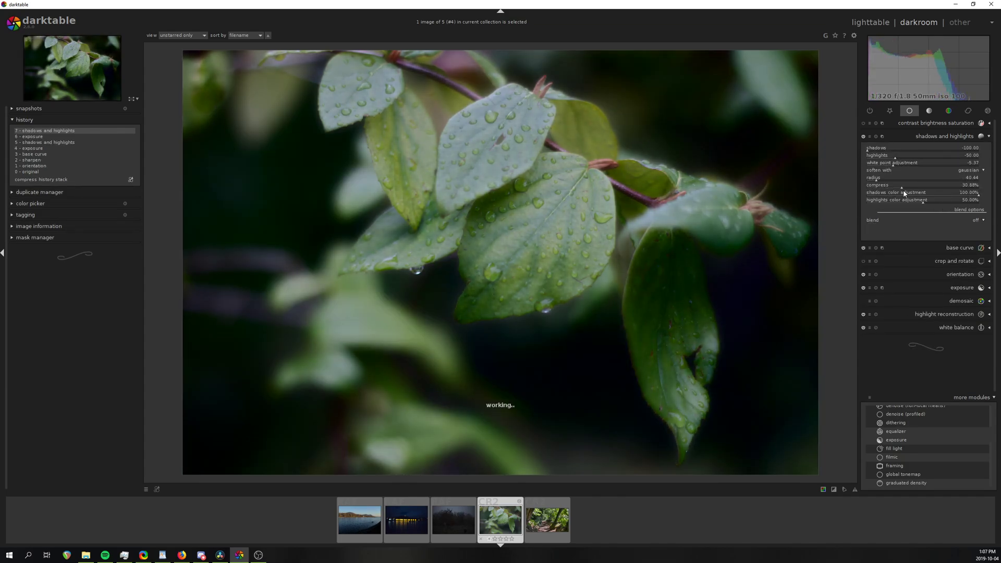
double_click(887, 193)
Step: Pull the color zones hue curve down in a dip right of centre and raise its left end
left_click(950, 111)
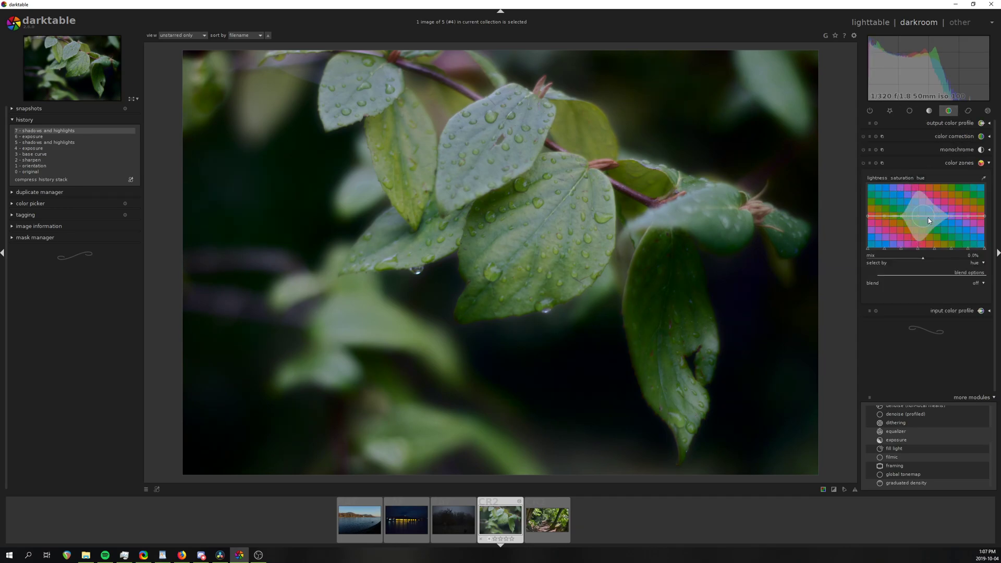
left_click_drag(929, 221, 947, 248)
left_click_drag(870, 218, 870, 202)
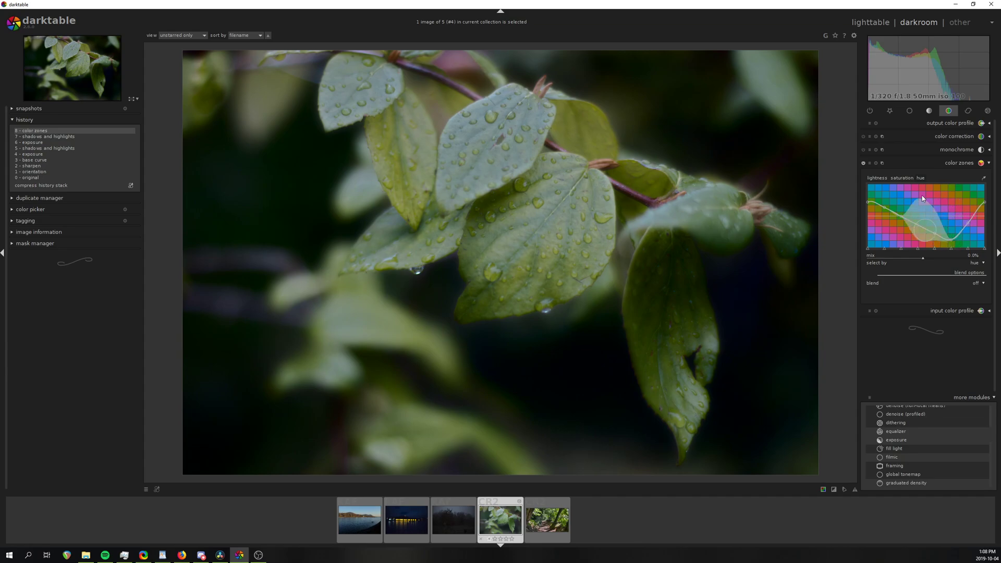
Step: Cool the leaf photo's white balance strongly toward blue
left_click(910, 110)
left_click(940, 290)
left_click(871, 249)
Step: Reset the color zones hue curve and bend it upward left of centre to shift the leaves toward teal green
left_click(949, 111)
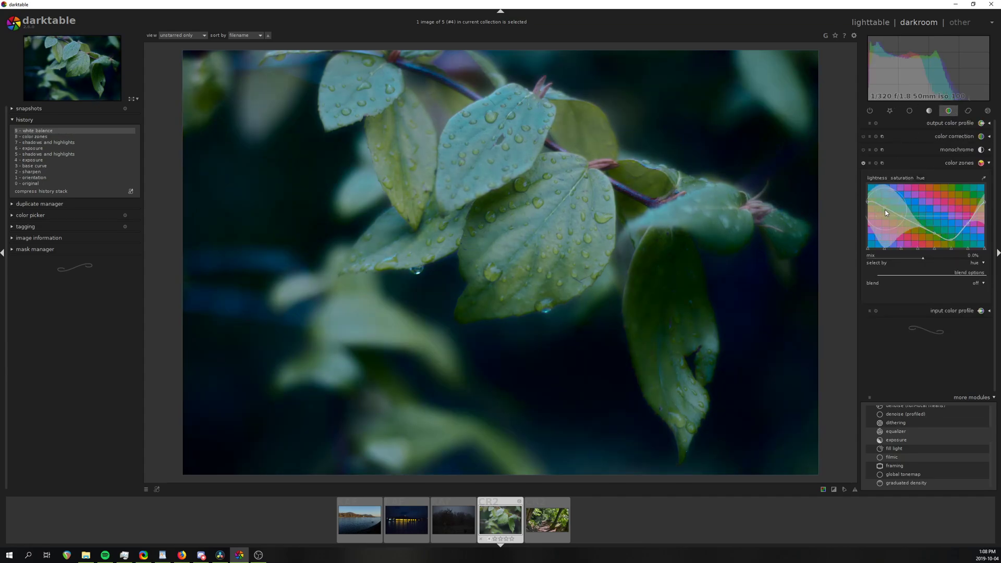
double_click(922, 212)
left_click_drag(921, 216, 919, 212)
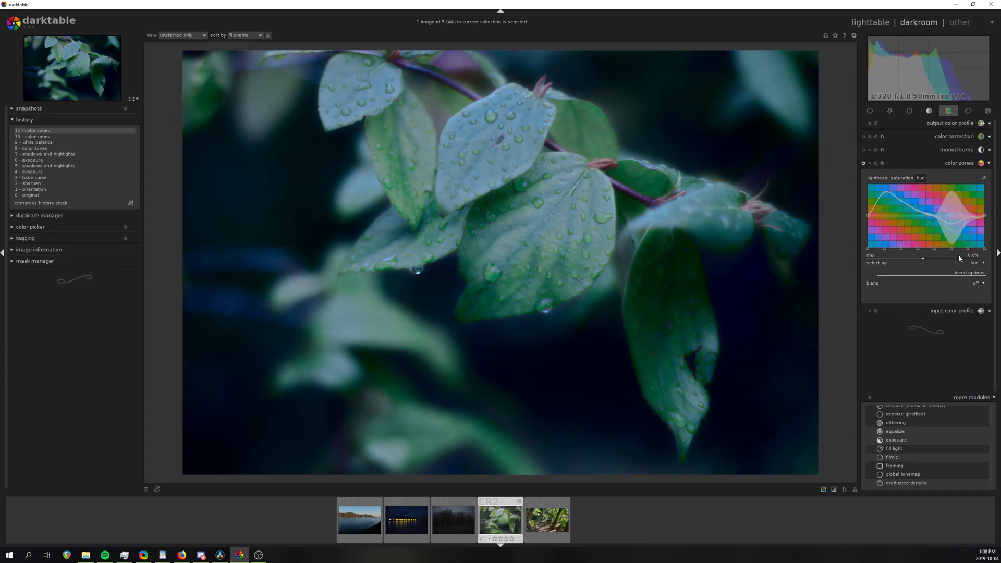
Step: Enable the equalizer, raising its luma curve at the coarse end and lowering its chroma curve at the fine end
left_click(910, 110)
left_click(967, 111)
left_click(864, 137)
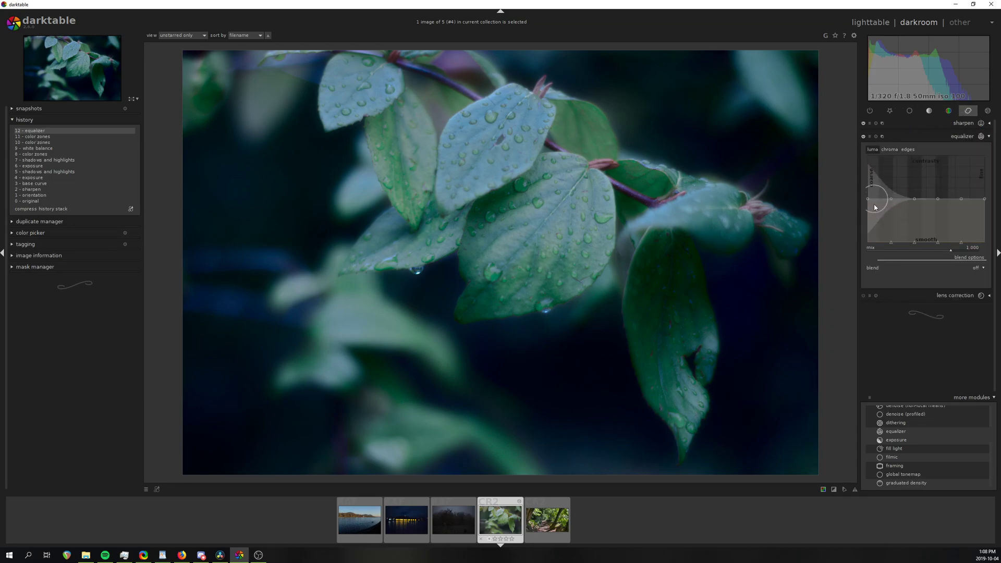
mouse_move(874, 206)
left_mouse_down()
mouse_move(873, 171)
mouse_move(878, 196)
mouse_move(877, 188)
left_mouse_up()
left_click(890, 149)
scroll(893, 200, "down", 9)
left_click_drag(974, 205, 975, 240)
left_click(933, 137)
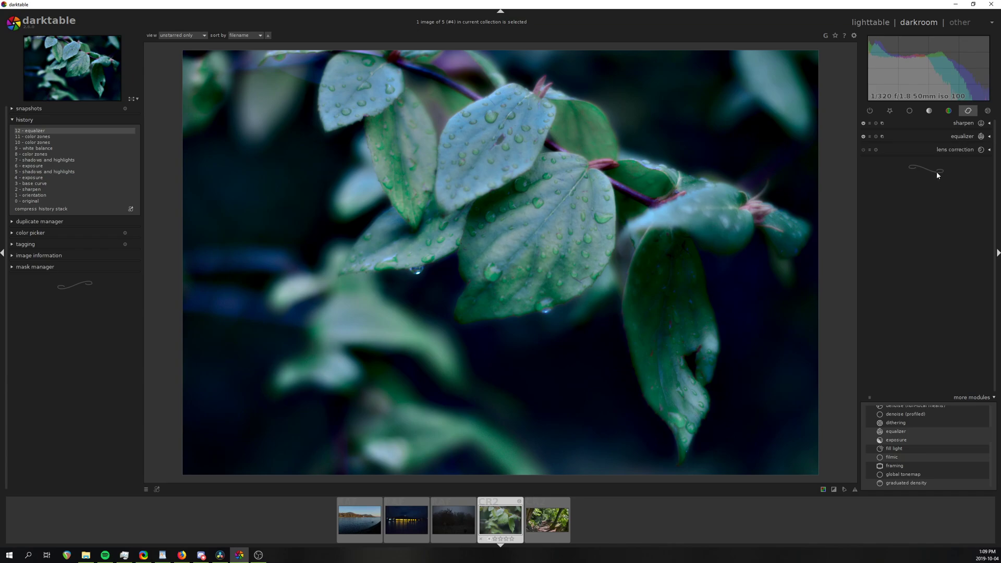
Step: Increase the radius and fine-tune the compress value in shadows and highlights
left_click(909, 111)
left_click(929, 137)
left_click_drag(882, 180, 890, 185)
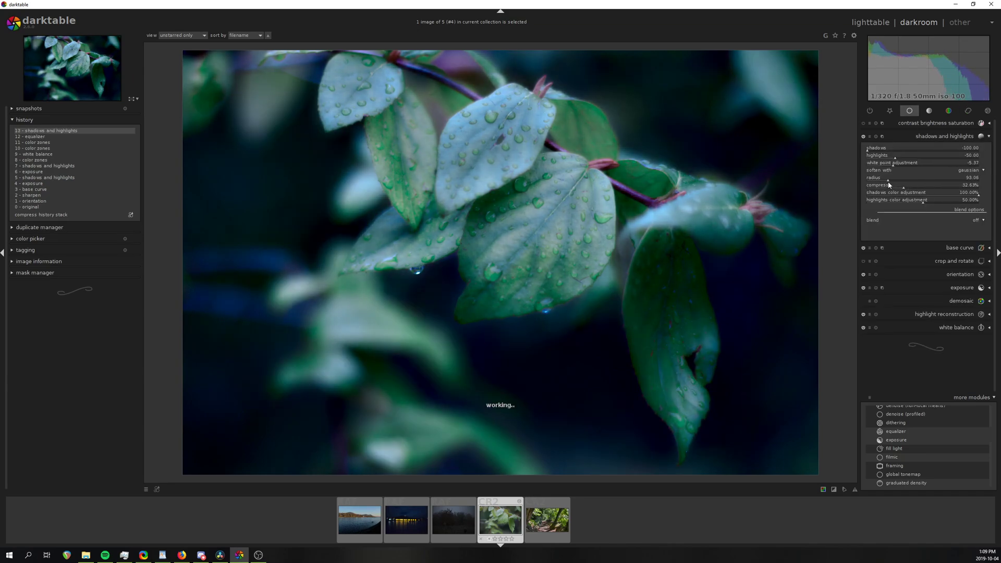
Step: Set contrast to 0.26 and saturation to -0.19 in contrast brightness saturation
left_click(922, 123)
left_click(938, 135)
left_click(937, 151)
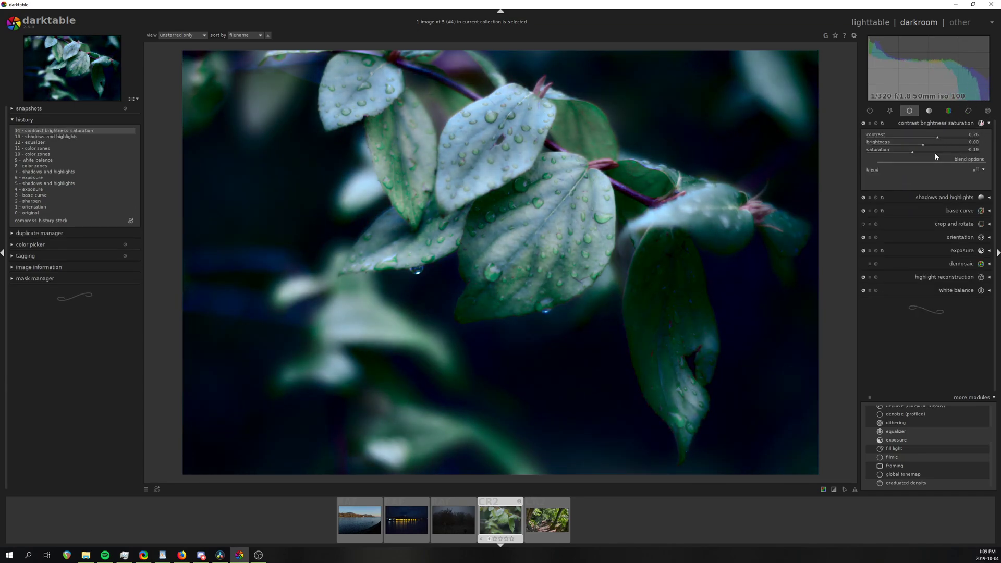
Step: Lower the color zones saturation curve in the blue range
left_click(948, 111)
left_click(959, 163)
left_click_drag(944, 215, 947, 232)
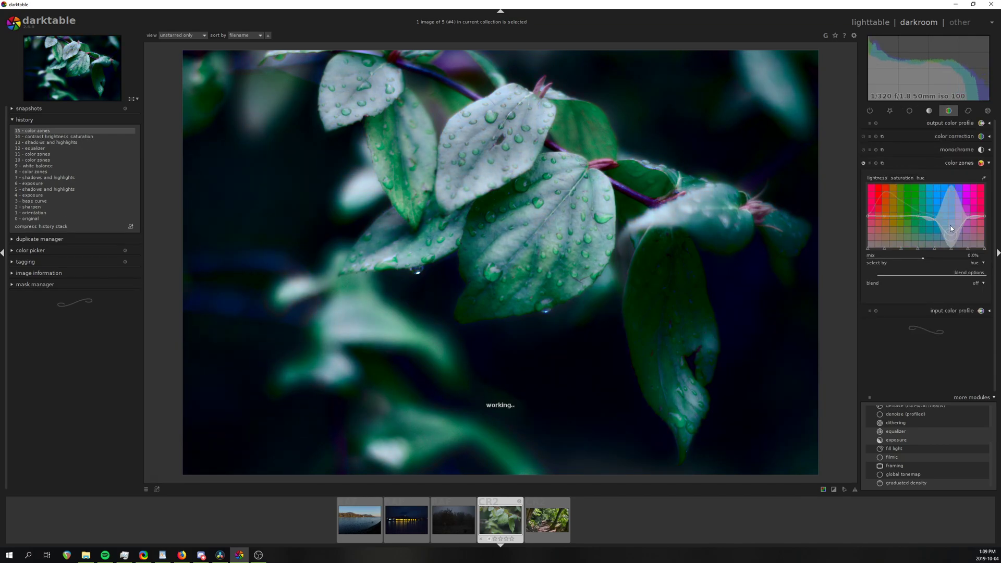
Step: Add local contrast to the tone group and switch it on for the leaf photo
scroll(939, 448, "down", 4)
left_click(930, 111)
left_click(864, 163)
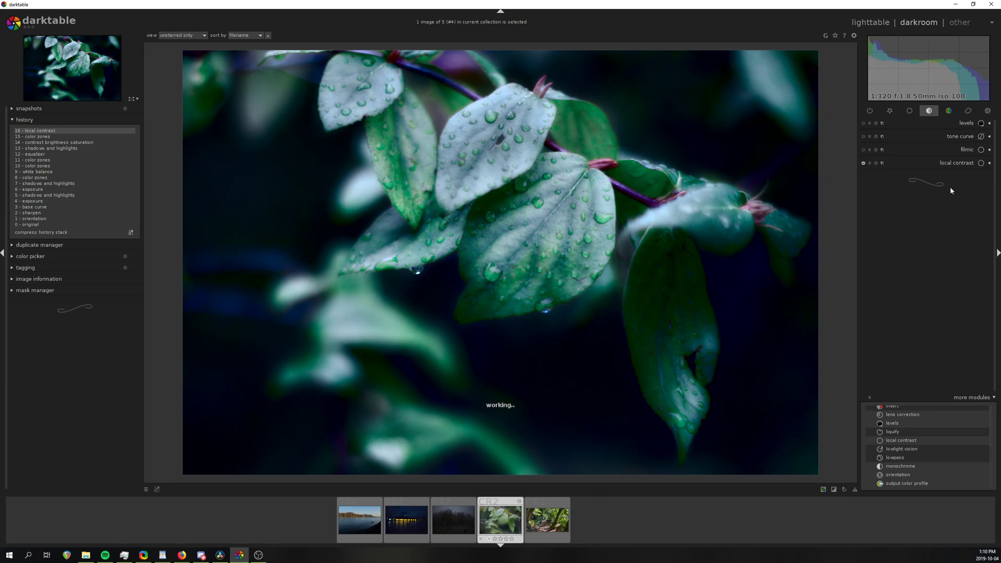
left_click(986, 165)
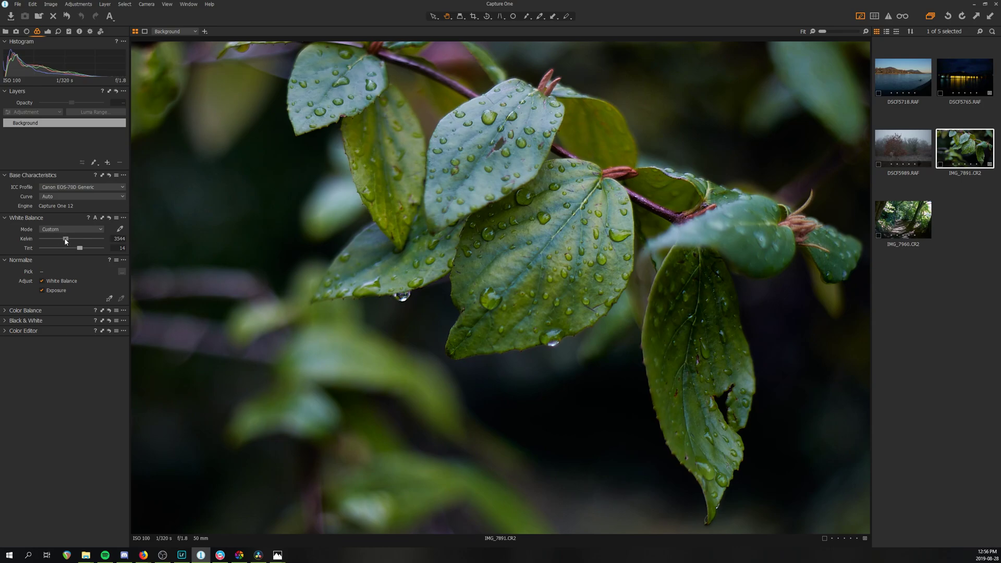
Step: In Capture One, set the leaf photo's white balance to 3145 K and tint its shadows and highlights toward blue with Color Balance
left_click_drag(65, 239, 61, 239)
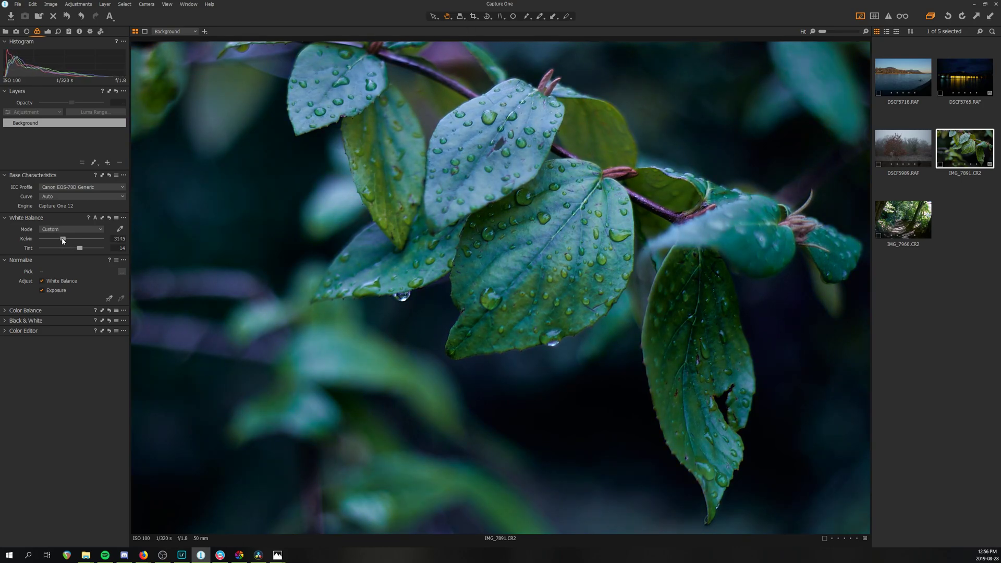
left_click(8, 331)
left_click(6, 311)
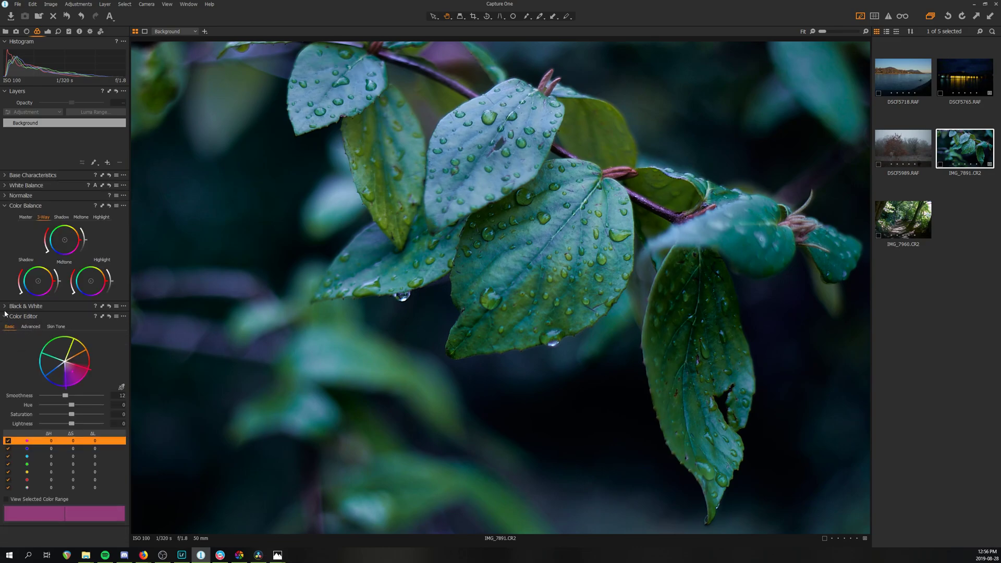
left_click(61, 217)
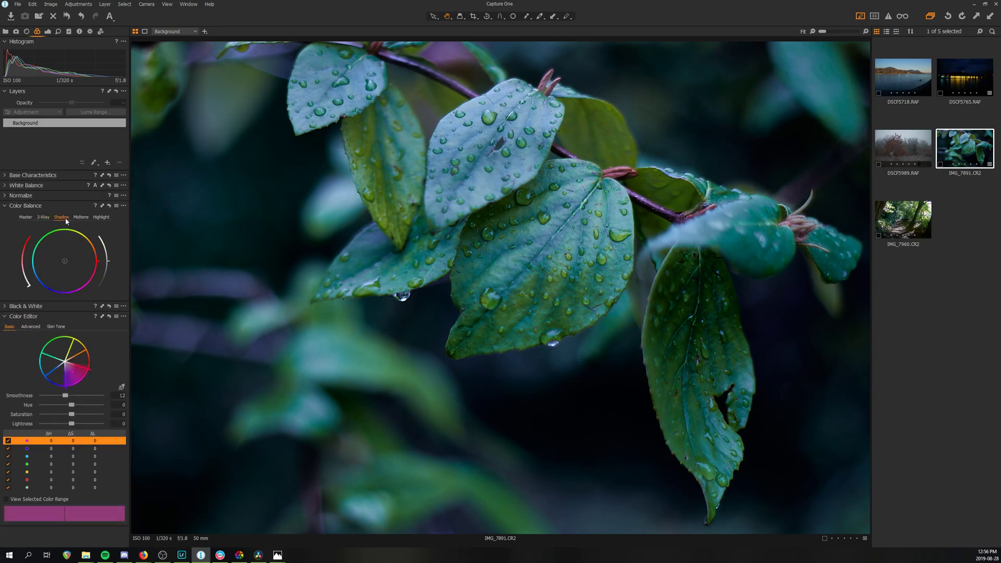
mouse_move(65, 263)
left_mouse_down()
mouse_move(56, 276)
mouse_move(60, 263)
left_mouse_up()
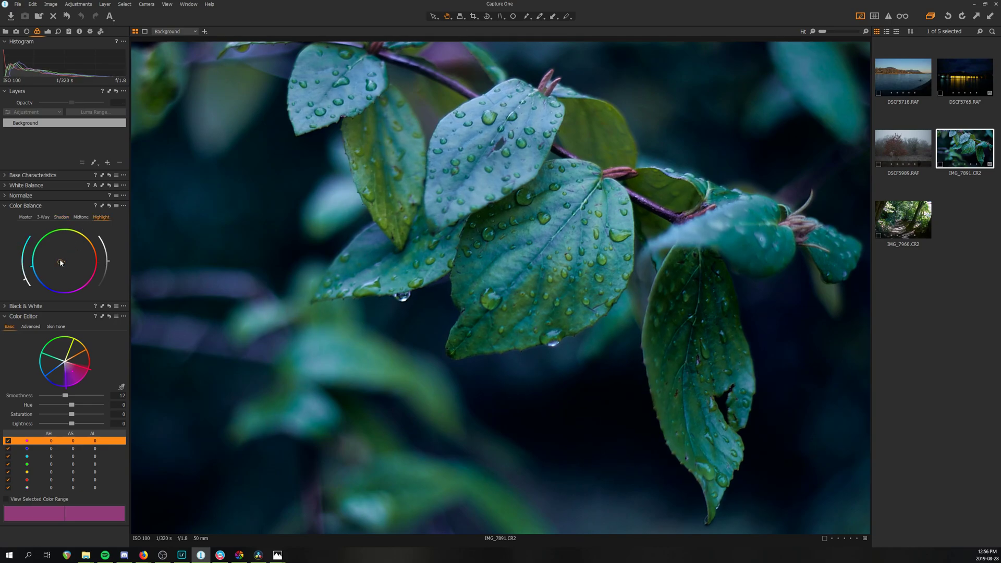
left_click_drag(48, 285, 64, 261)
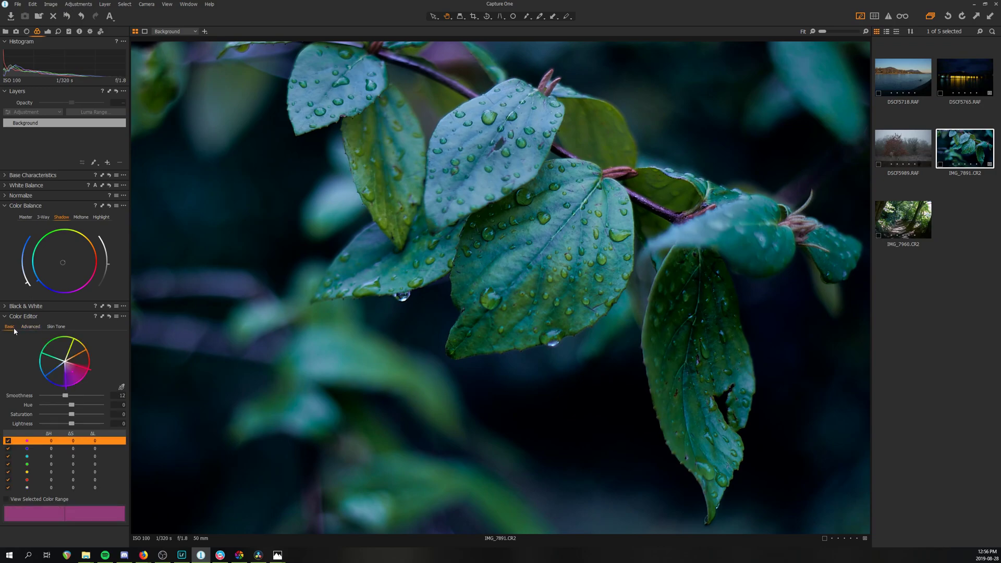
Step: Shift the leaf photo's green range in the Color Editor to a hue of about 15 and a lightness of about 3
mouse_move(71, 406)
left_mouse_down()
mouse_move(53, 407)
mouse_move(95, 409)
mouse_move(67, 415)
left_mouse_up()
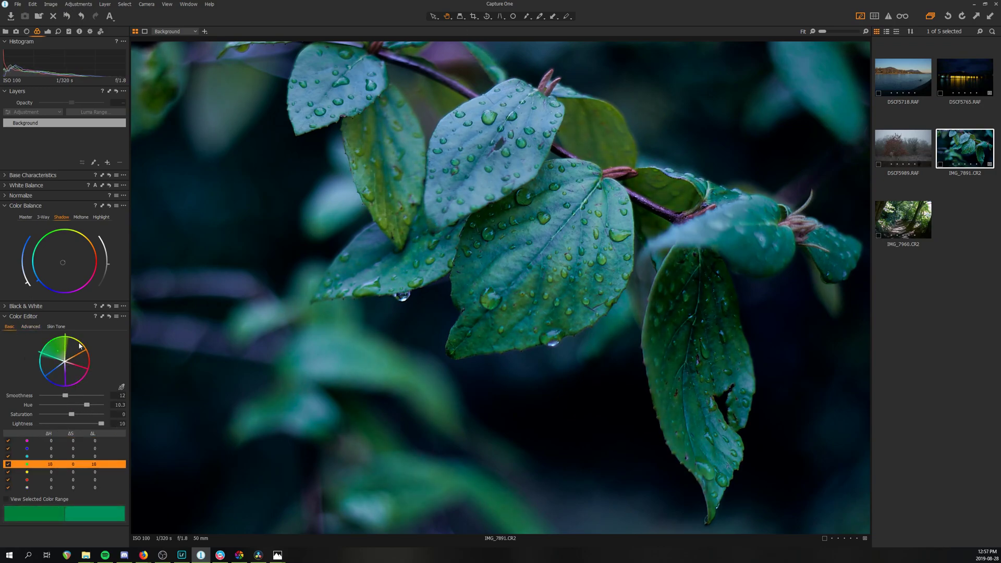
left_click_drag(64, 340, 40, 346)
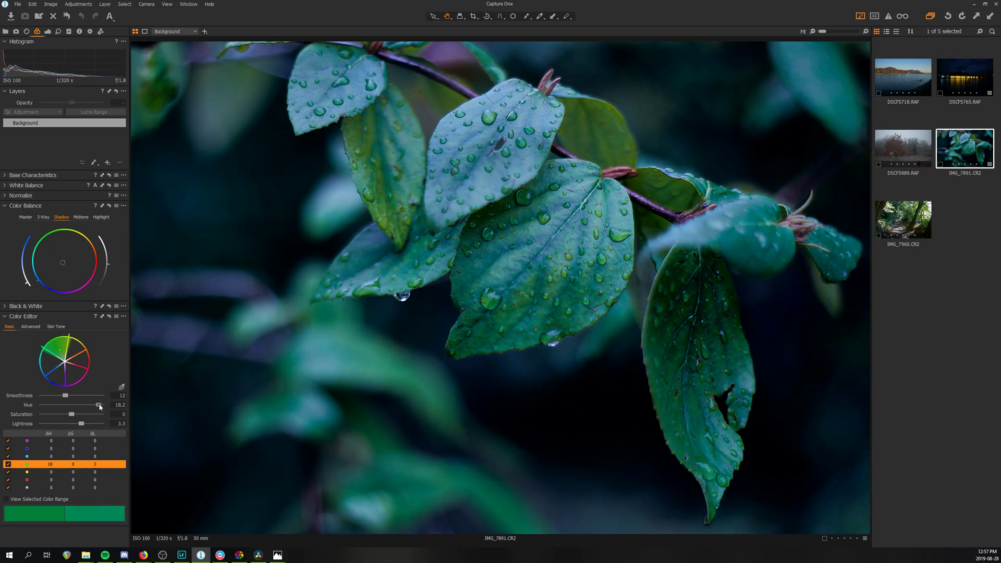
left_click_drag(100, 405, 46, 424)
Step: Set the yellow range to hue 11, saturation -18 and lightness -8, and the cyan range to hue 4.2 and saturation 10.5
left_click(59, 472)
left_click_drag(71, 405, 57, 427)
left_click(58, 456)
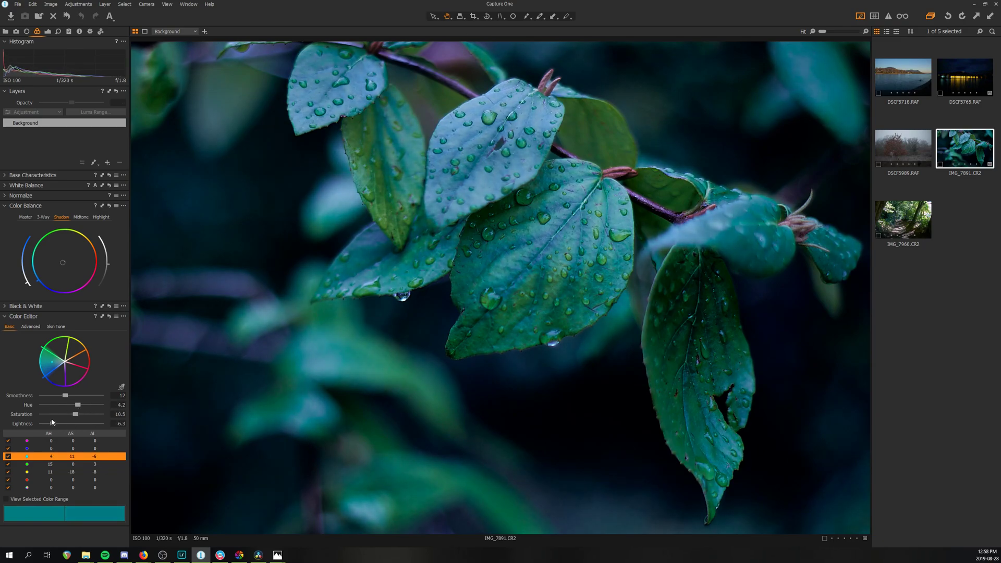
Step: Undo the latest color range adjustments on the leaf photo
key("ctrl+z")
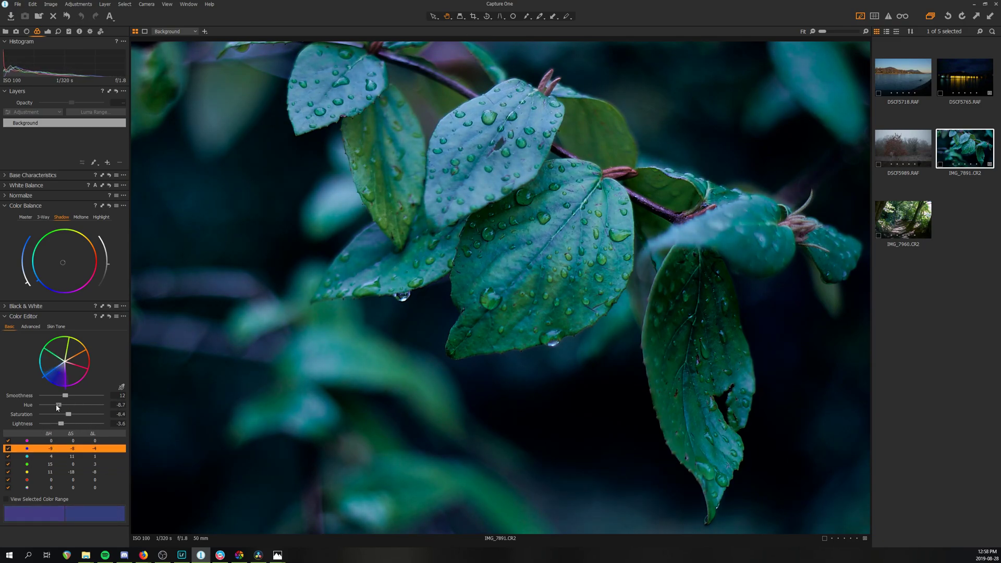
key("ctrl+z")
key("ctrl+z")
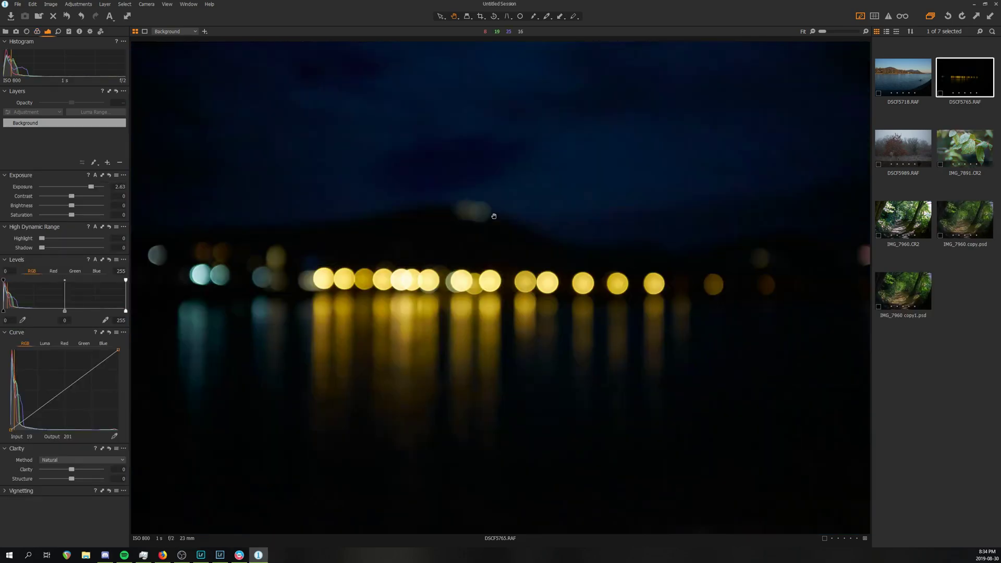
Step: Examine the noise and detail of the night photo DSCF5765 at 400% magnification
left_click(492, 213)
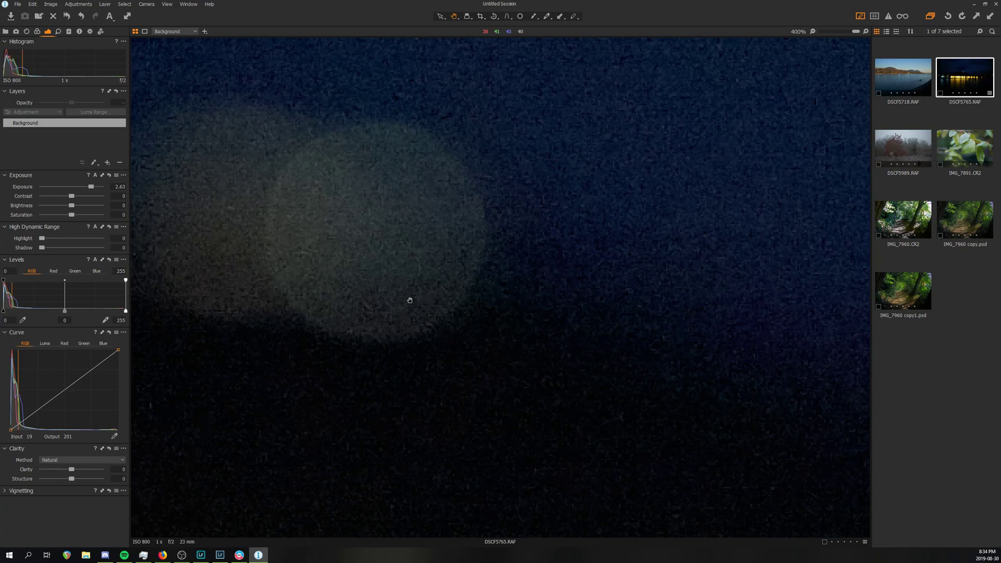
scroll(409, 299, "down", 1)
left_click_drag(329, 319, 519, 297)
scroll(501, 297, "down", 1)
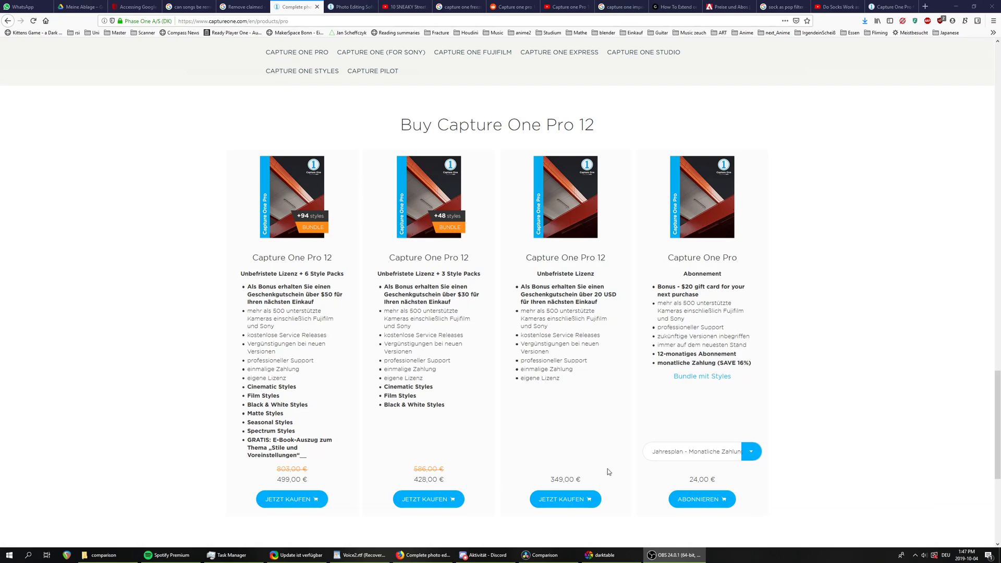
Step: Switch to the browser and compare the Capture One Pro 12 license and subscription prices with those of the Sony edition
left_click_drag(596, 478, 515, 478)
left_click(666, 479)
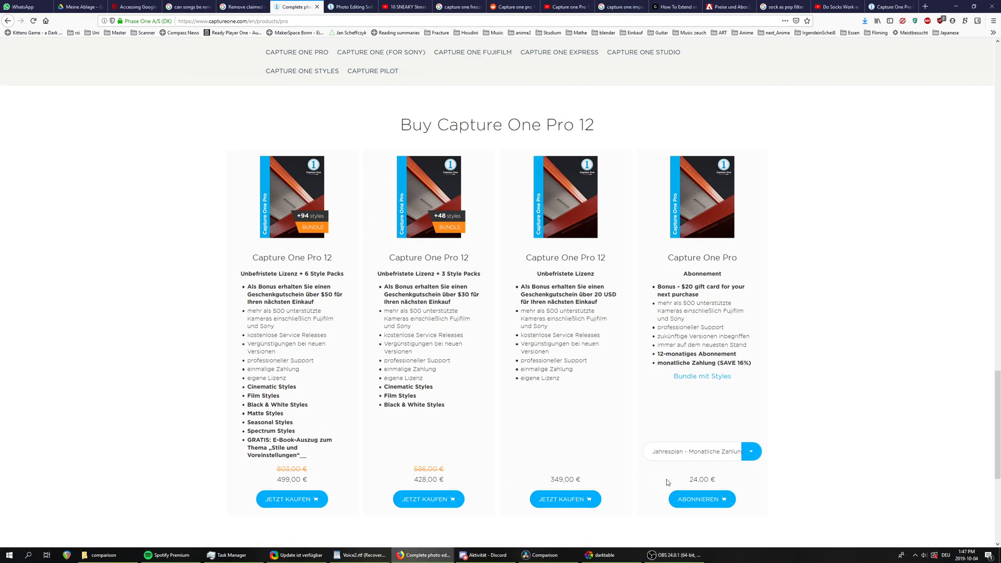
left_click(388, 54)
scroll(299, 220, "down", 5)
scroll(288, 236, "down", 10)
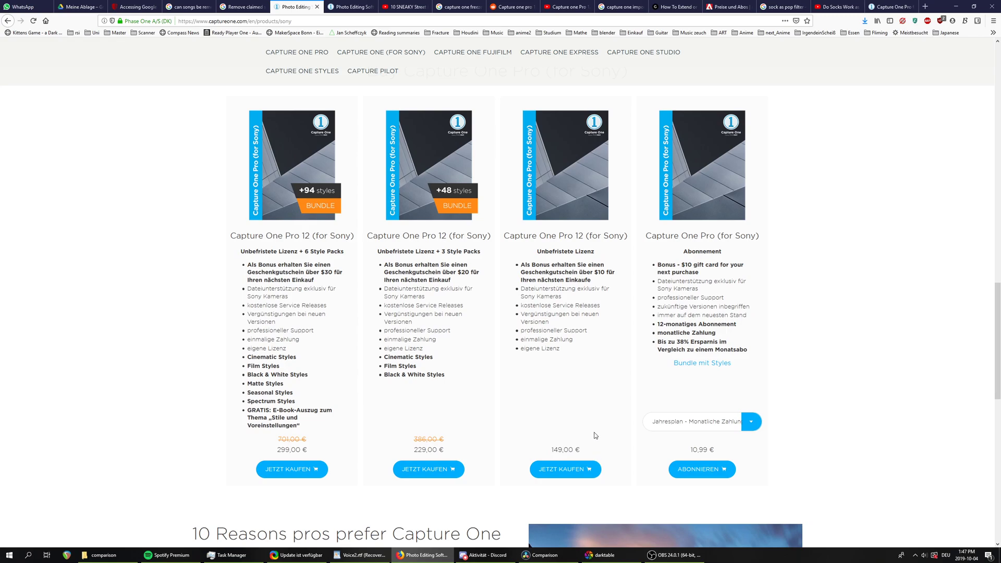
Step: Open the Capture One Fujifilm page and check its license and subscription prices
left_click(474, 54)
scroll(492, 242, "down", 5)
scroll(492, 242, "down", 10)
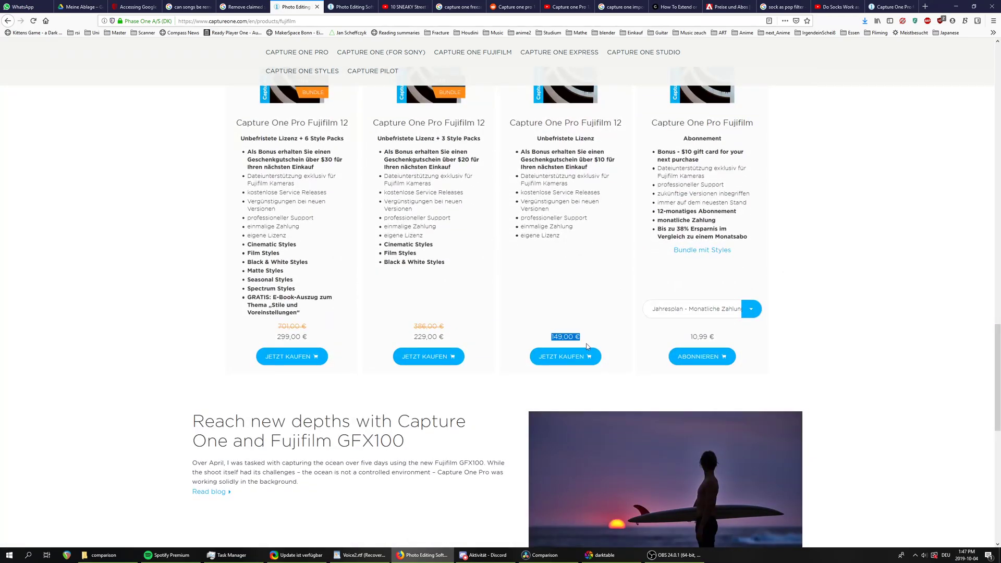
Step: Find the student discount offer on the Capture One Pro page and check its monthly subscription price
scroll(533, 257, "down", 20)
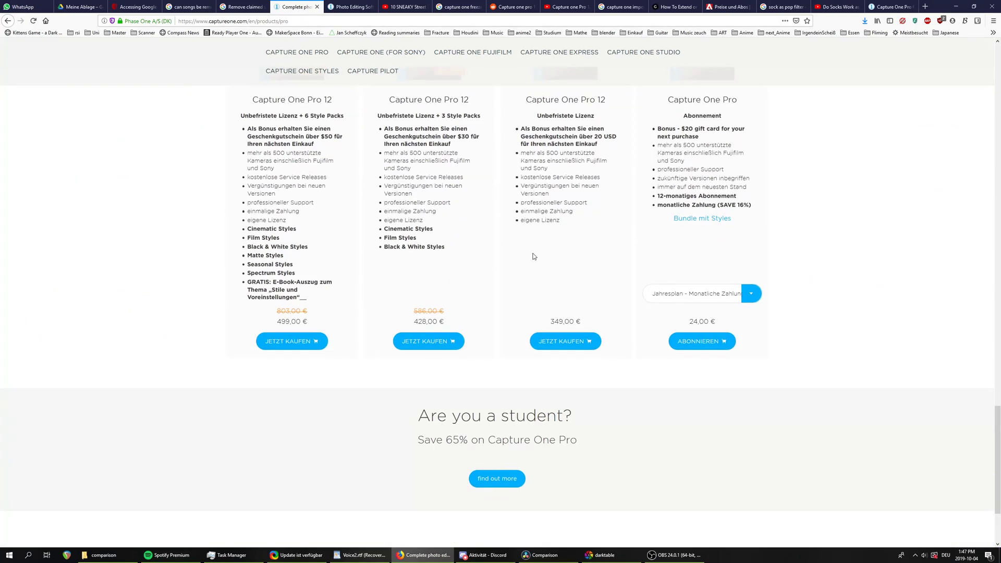
scroll(534, 257, "down", 2)
left_click(513, 368)
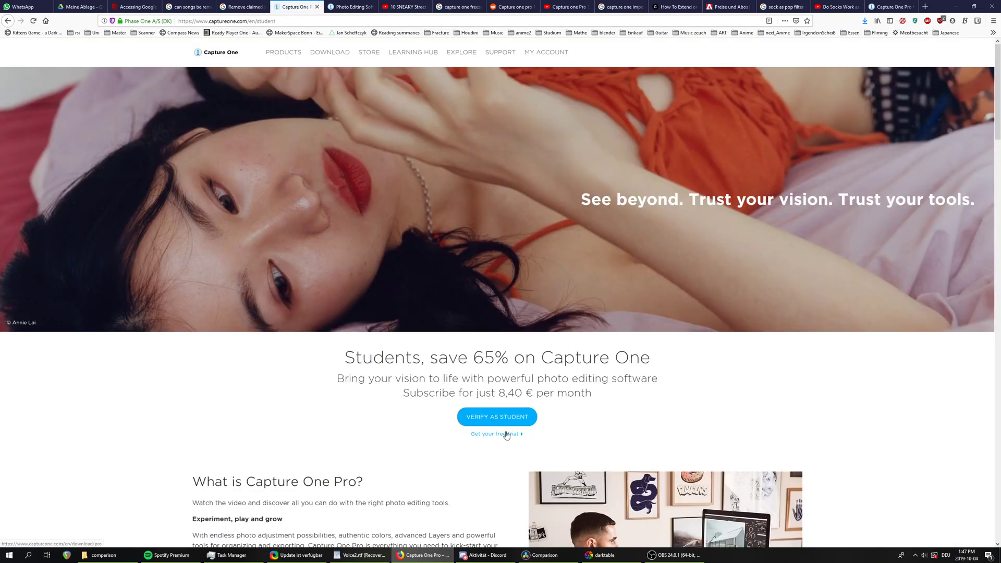
scroll(499, 435, "down", 2)
left_click_drag(463, 274, 574, 275)
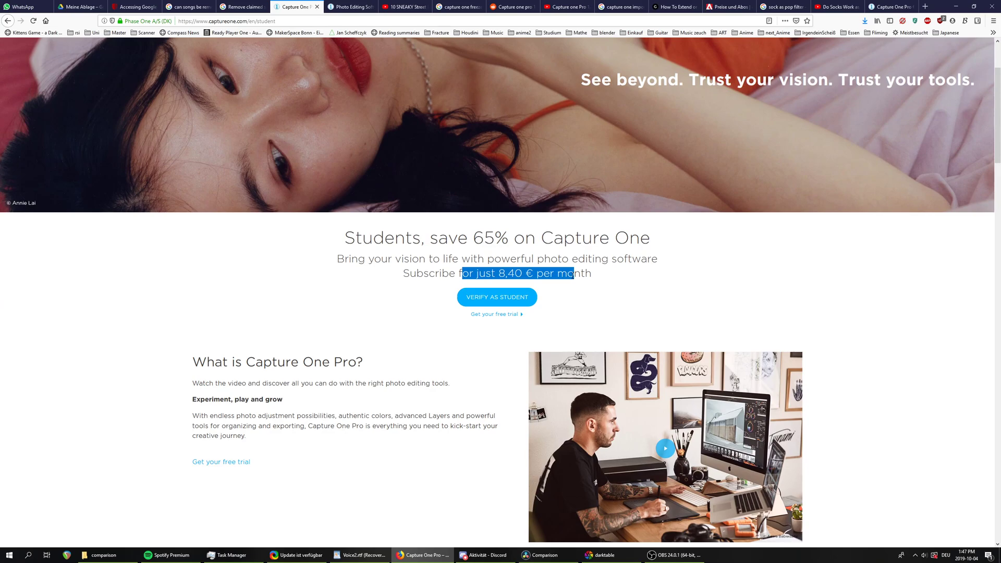
left_click(584, 314)
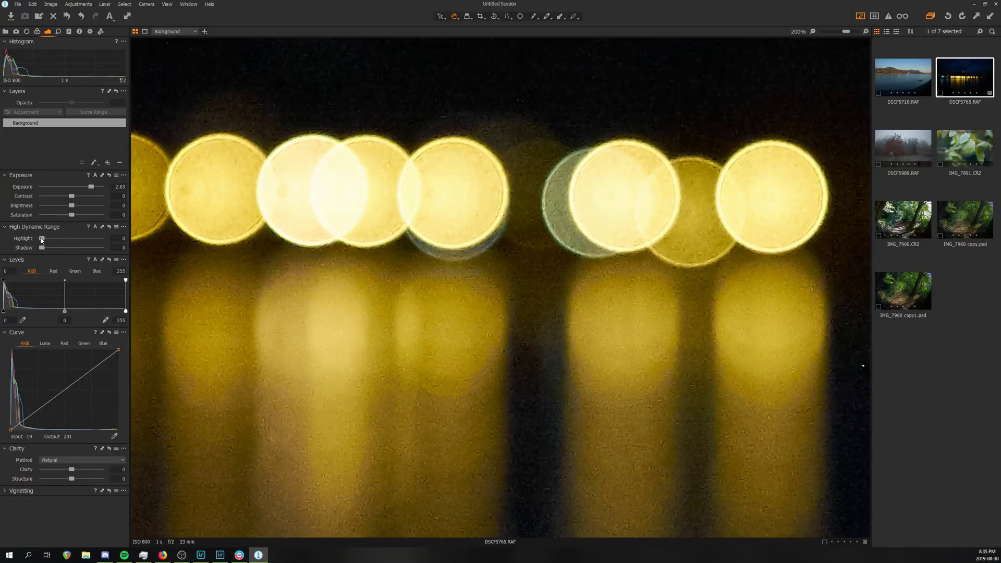
Step: In Capture One, set the night photo's High Dynamic Range highlight to 100 and inspect the lights and reflections up close
left_click_drag(42, 239, 107, 242)
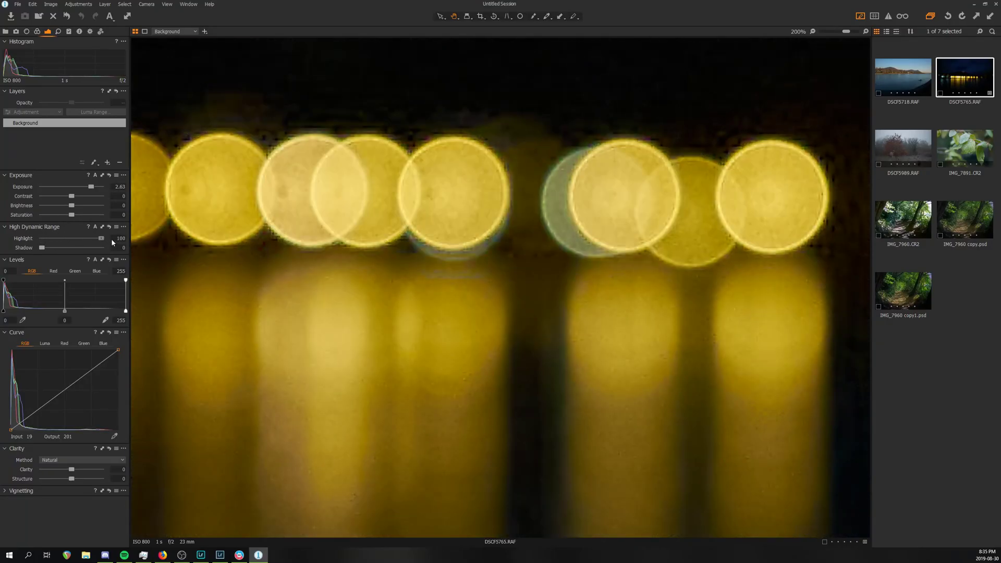
left_click_drag(488, 355, 445, 167)
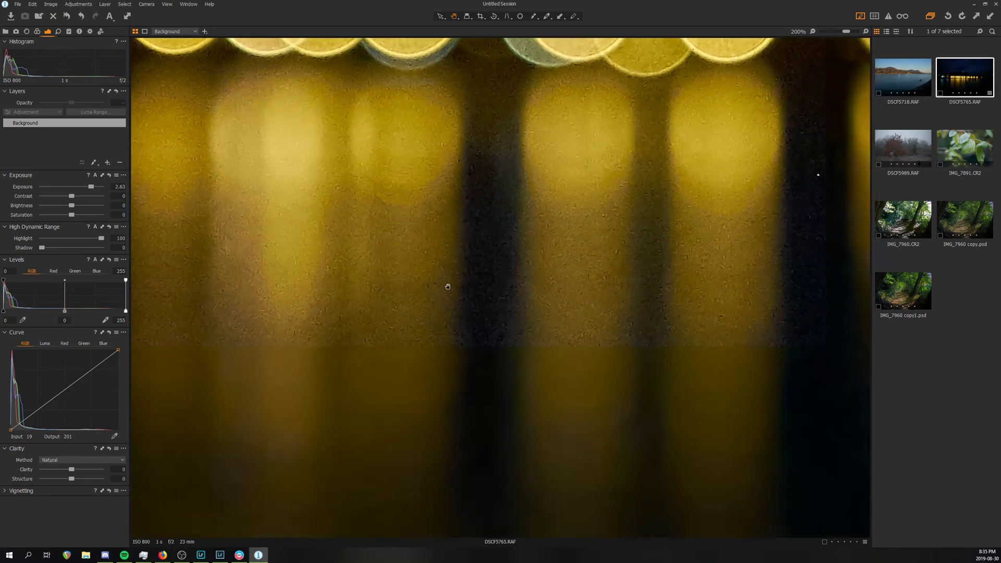
left_click_drag(448, 287, 447, 191)
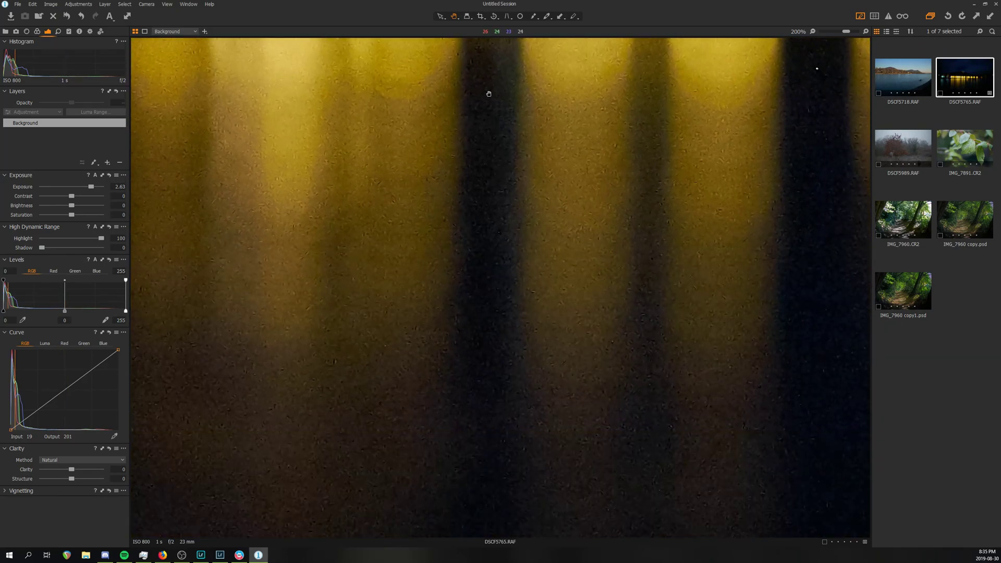
scroll(488, 99, "down", 3)
scroll(452, 134, "up", 4)
left_click_drag(451, 134, 408, 244)
left_click_drag(539, 213, 496, 270)
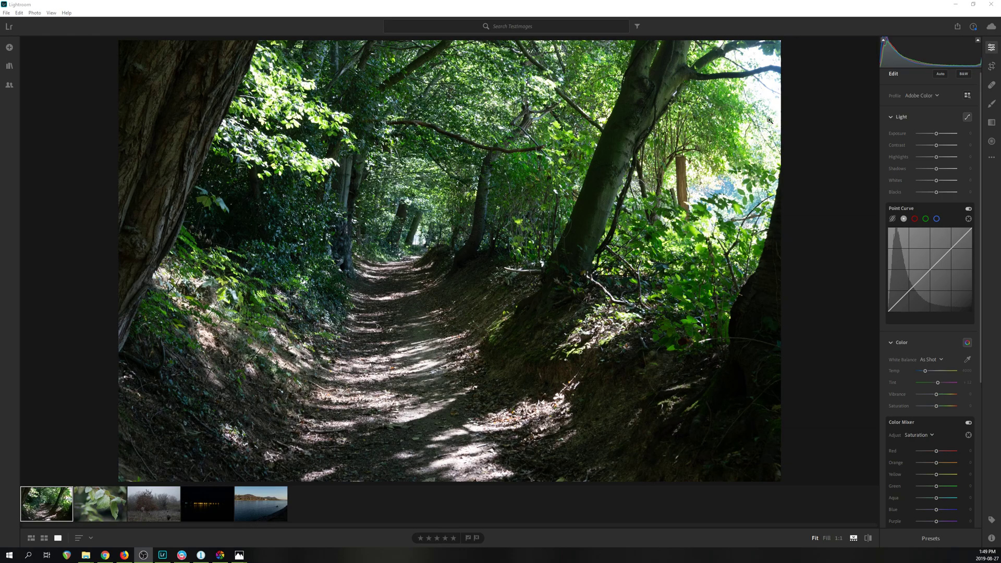
Step: In Lightroom, lower the forest path photo's exposure to -0.21 and highlights to -87
left_click_drag(937, 134, 920, 157)
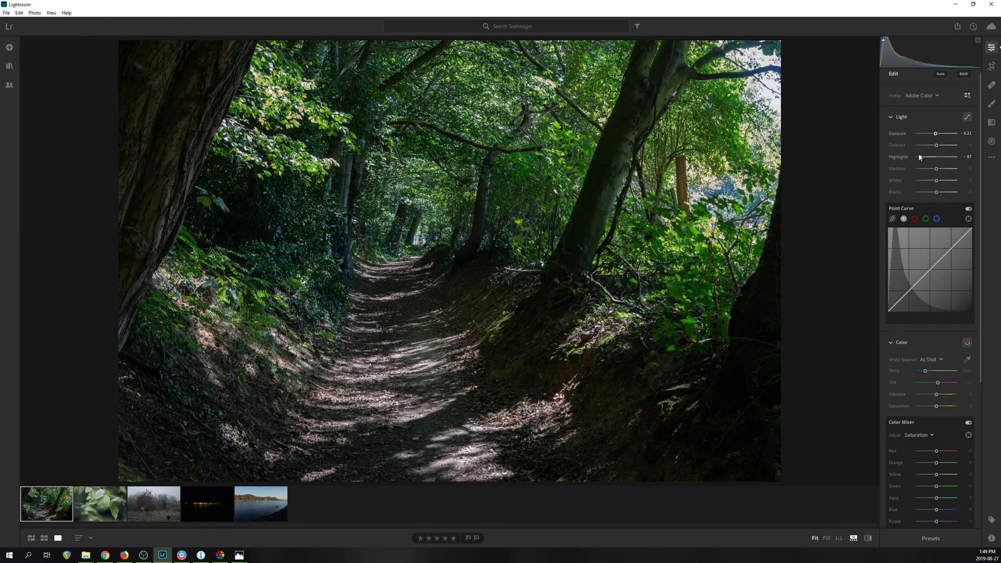
left_click(647, 209)
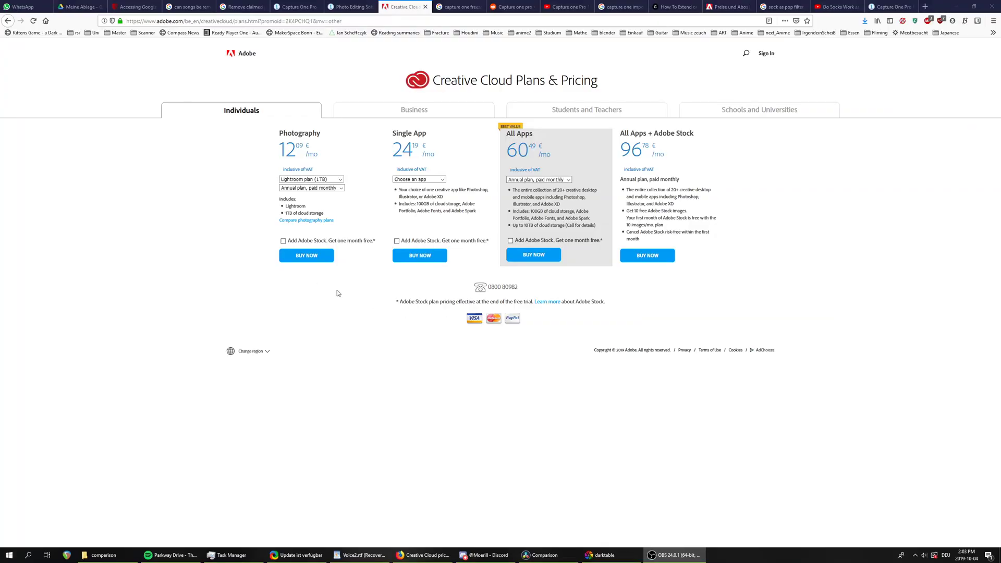
Step: On Adobe's pricing page in the browser, select Photography plan (20GB), and review its included apps, billing choices and other plan options
left_click(327, 179)
left_click(327, 196)
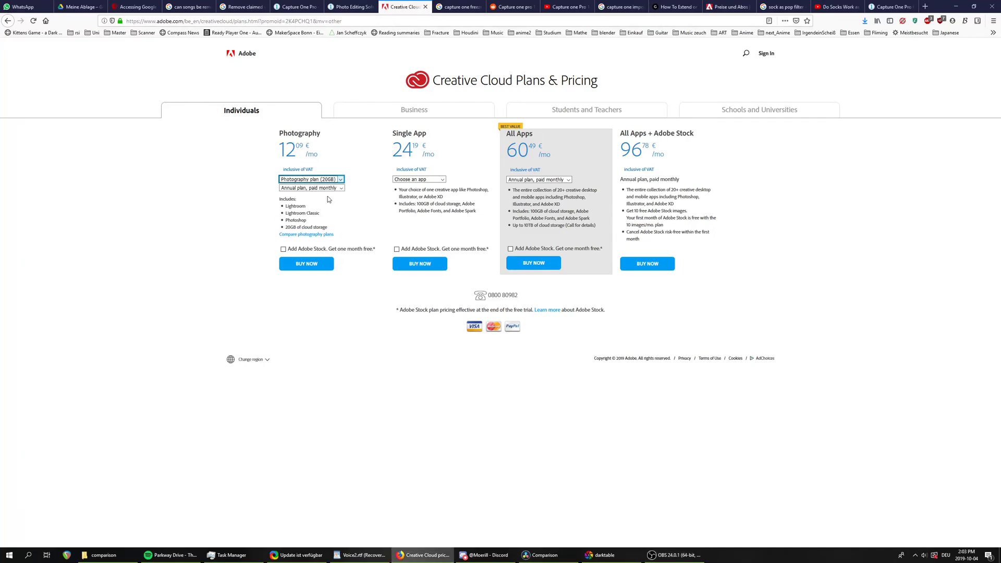
mouse_move(284, 230)
left_mouse_down()
mouse_move(328, 227)
mouse_move(289, 214)
left_mouse_up()
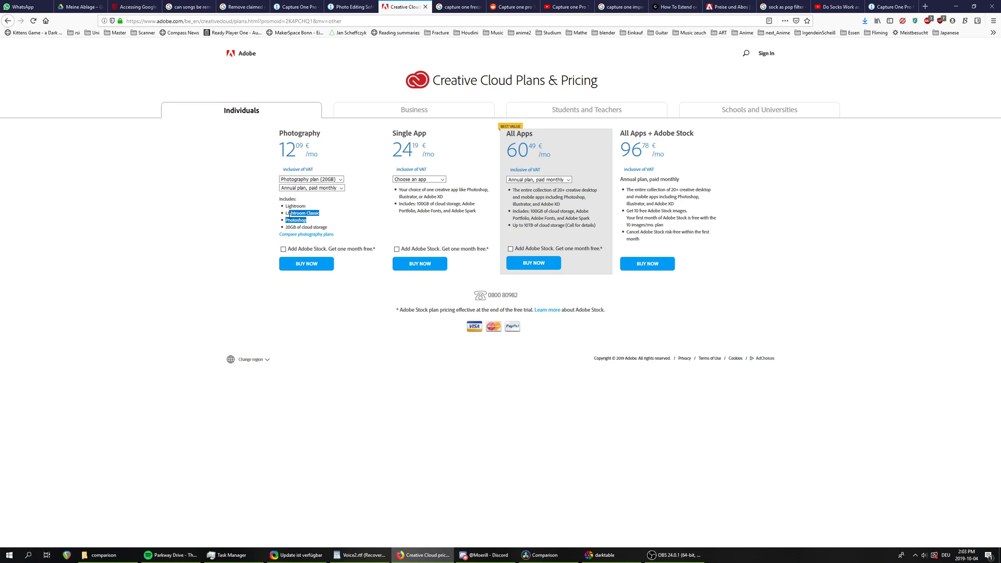
left_click(315, 188)
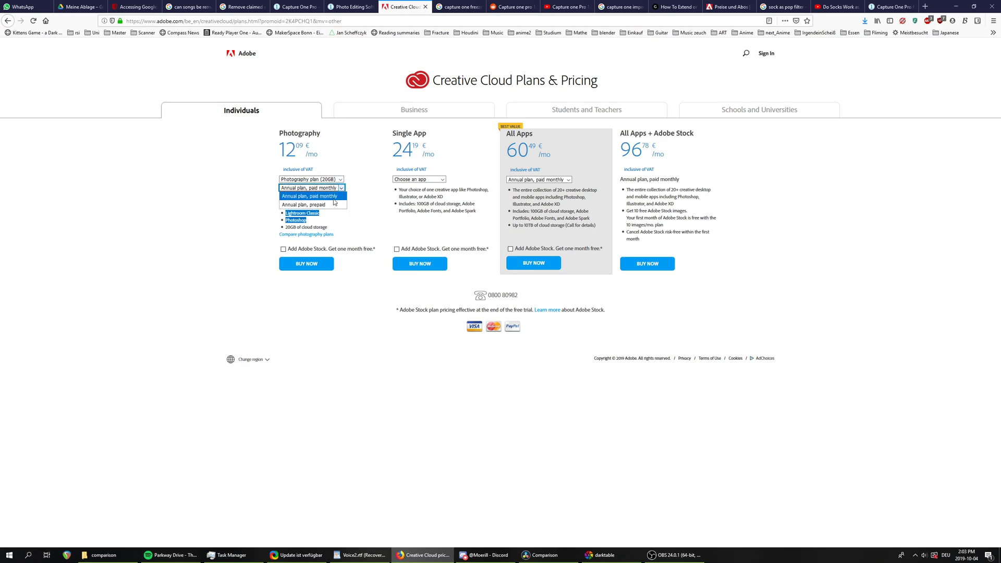
left_click(311, 179)
left_click(321, 209)
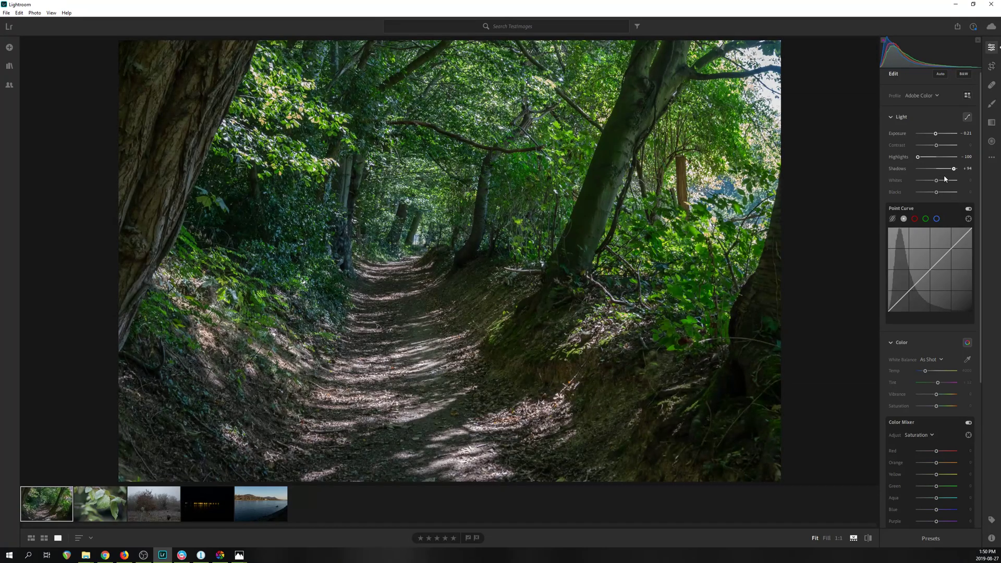
Step: In Lightroom, set exposure to 0.11, contrast to -12, shadows to 58, blacks to 20 and temperature to 4632, and lower the whites
left_click_drag(937, 180, 938, 134)
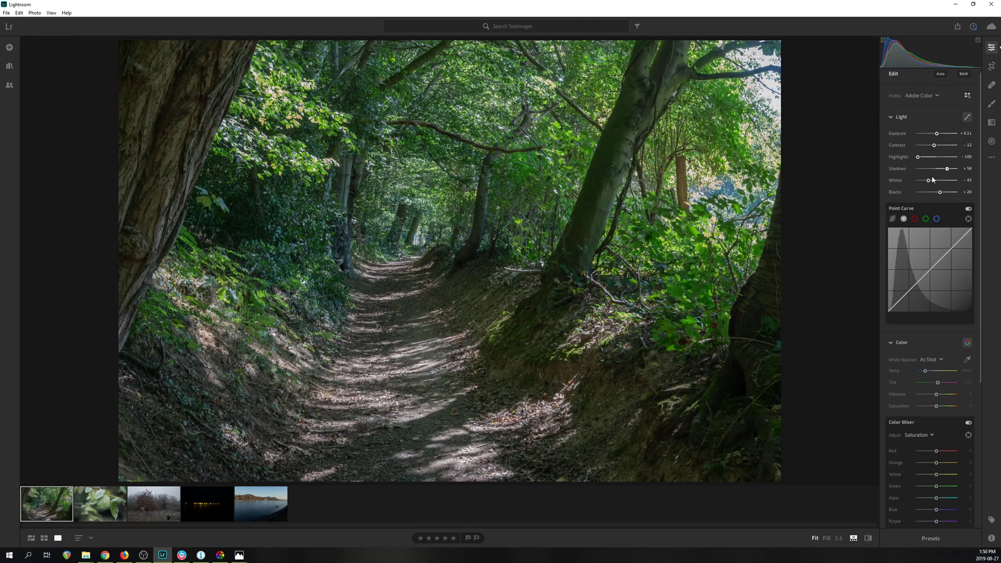
scroll(931, 203, "down", 3)
left_click_drag(925, 222, 936, 245)
double_click(936, 243)
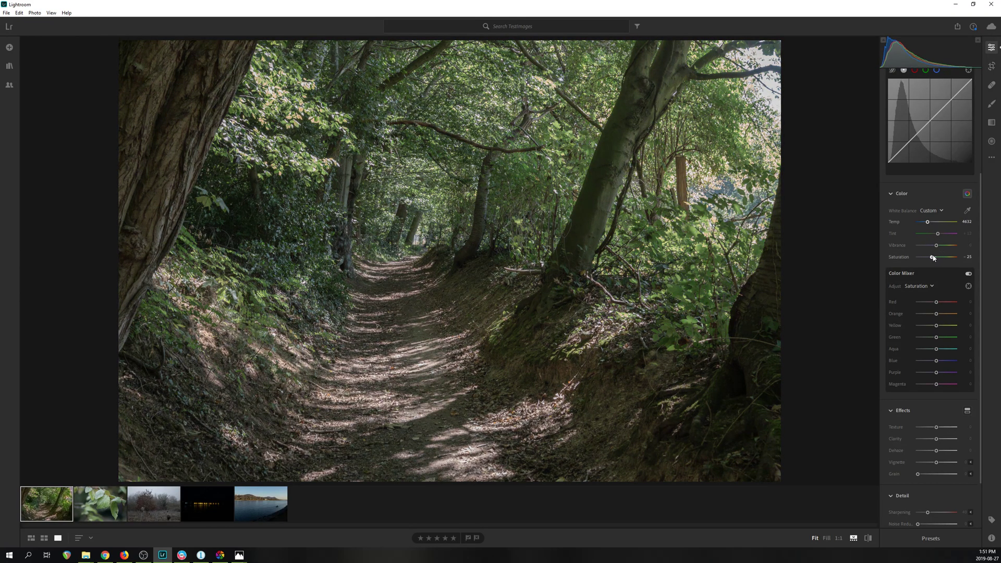
Step: Set the forest photo's texture to -58, clarity to -28 and dehaze to 49
scroll(934, 251, "down", 1)
left_click_drag(936, 378, 926, 381)
left_click_drag(937, 390, 931, 389)
left_click_drag(937, 401, 947, 399)
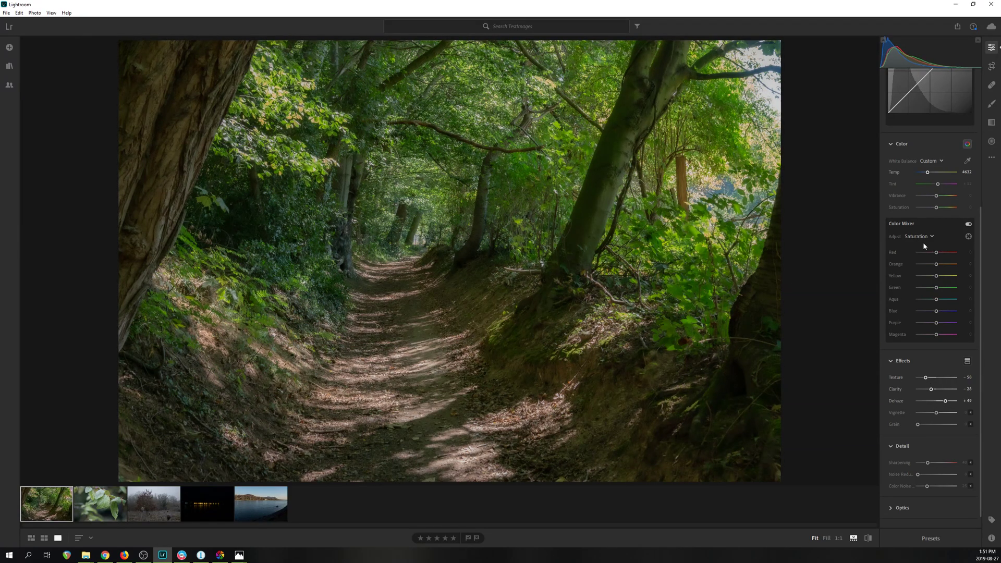
Step: Lower the purple and magenta saturation in the Color Mixer, and adjust the blue, aqua and green ranges
left_click_drag(937, 322, 921, 323)
left_click_drag(937, 334, 923, 334)
left_click(917, 238)
left_click(918, 265)
left_click_drag(937, 311, 923, 311)
mouse_move(937, 299)
left_mouse_down()
mouse_move(924, 300)
mouse_move(931, 288)
left_mouse_up()
Step: Switch between Color Mixer adjustment modes and adjust the green, yellow and orange ranges
left_click(927, 239)
left_click(918, 255)
left_click(929, 289)
left_click(913, 237)
left_click(921, 252)
mouse_move(937, 276)
left_mouse_down()
mouse_move(921, 277)
mouse_move(943, 276)
mouse_move(947, 265)
left_mouse_up()
Step: In the Color Mixer's luminance mode, set orange to 59, yellow to 46 and green to -55, and reset aqua to 0
left_click(920, 237)
left_click(922, 268)
left_click(948, 276)
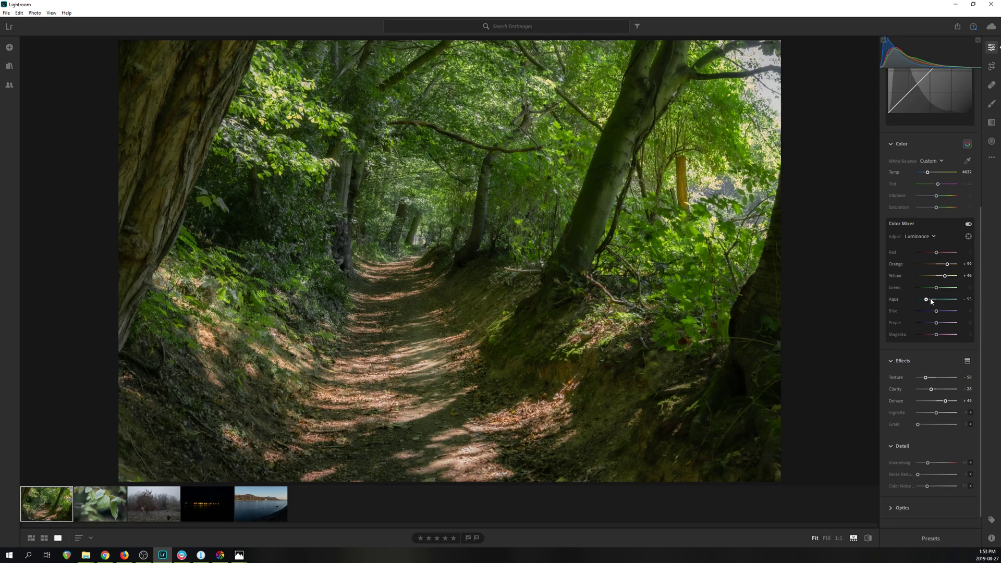
left_click_drag(931, 299, 936, 300)
left_click_drag(937, 288, 926, 288)
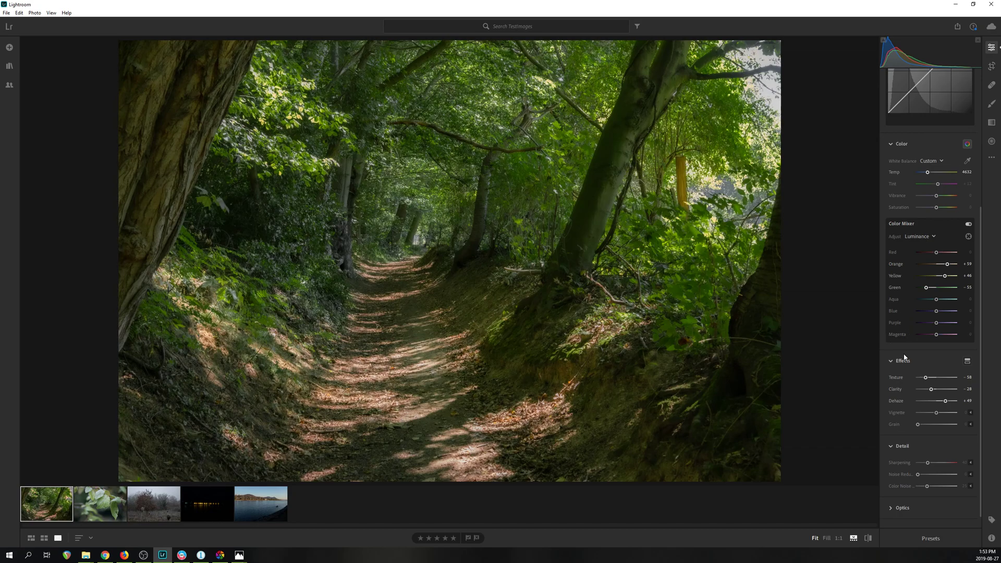
Step: Paint a brush adjustment of size 12.3 along the forest path with texture 44 and clarity 22
key("b")
left_click(922, 110)
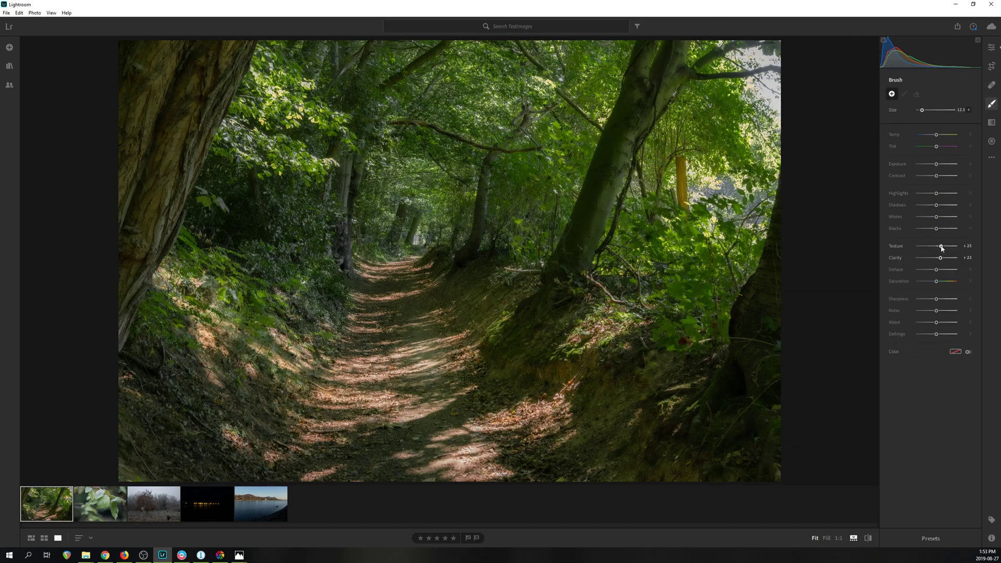
mouse_move(401, 286)
left_mouse_down()
mouse_move(409, 259)
mouse_move(537, 401)
mouse_move(408, 330)
left_mouse_up()
left_click_drag(958, 249, 946, 249)
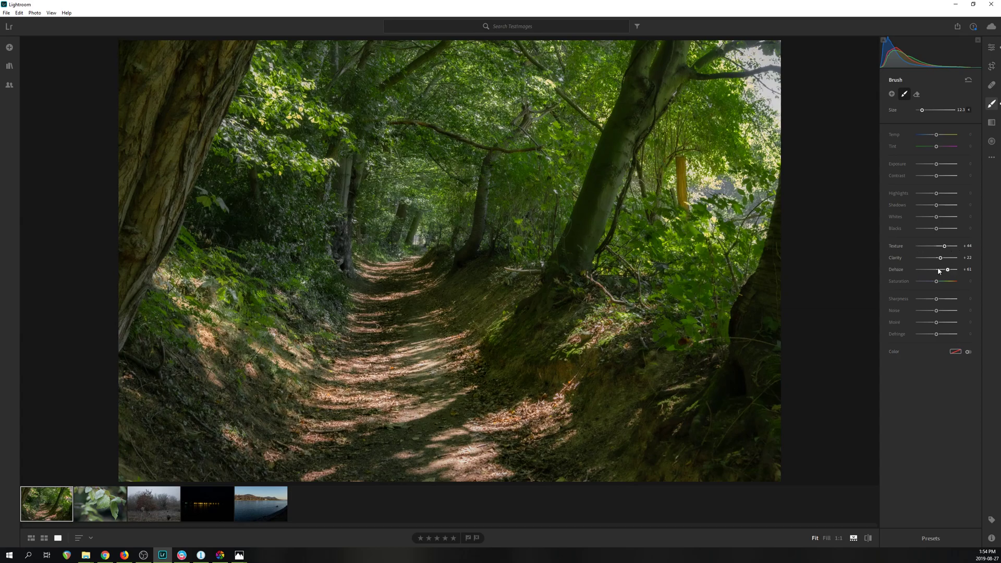
Step: Create a new brush adjustment with exposure -1.80, contrast 18, shadows -42 and blacks -31, and paint it around the photo's outer edges
left_click(892, 94)
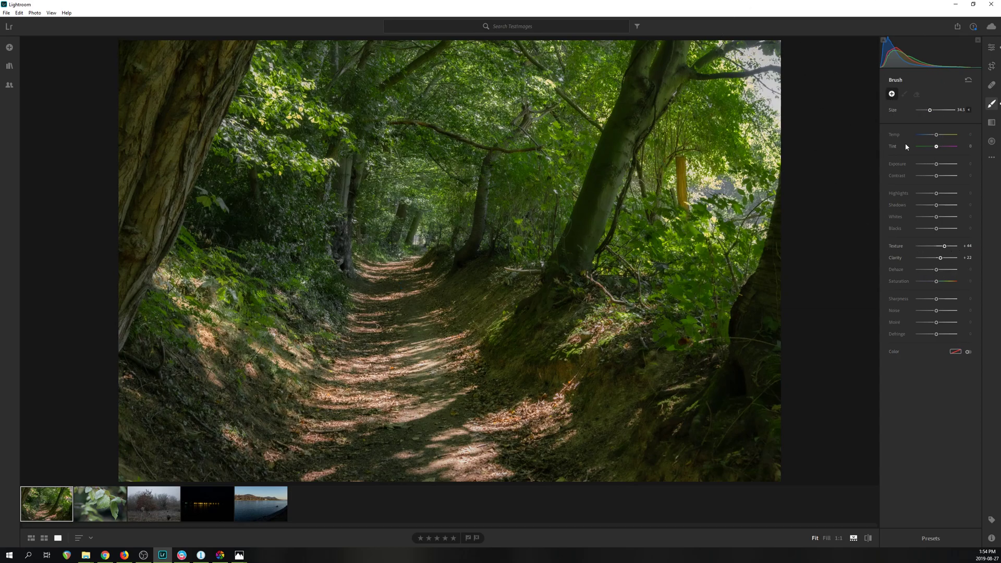
scroll(400, 259, "down", 3)
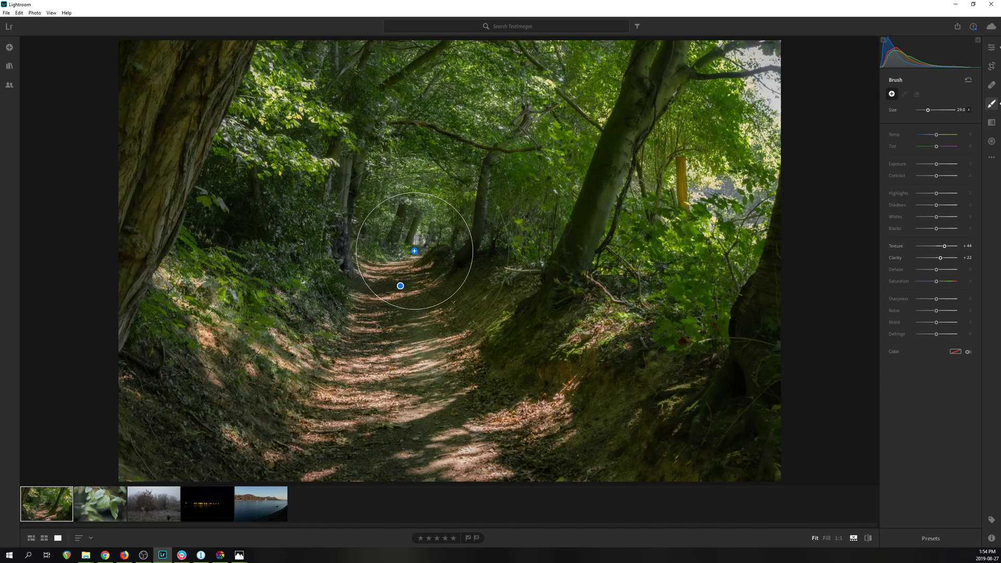
left_click(969, 109)
left_click(969, 109)
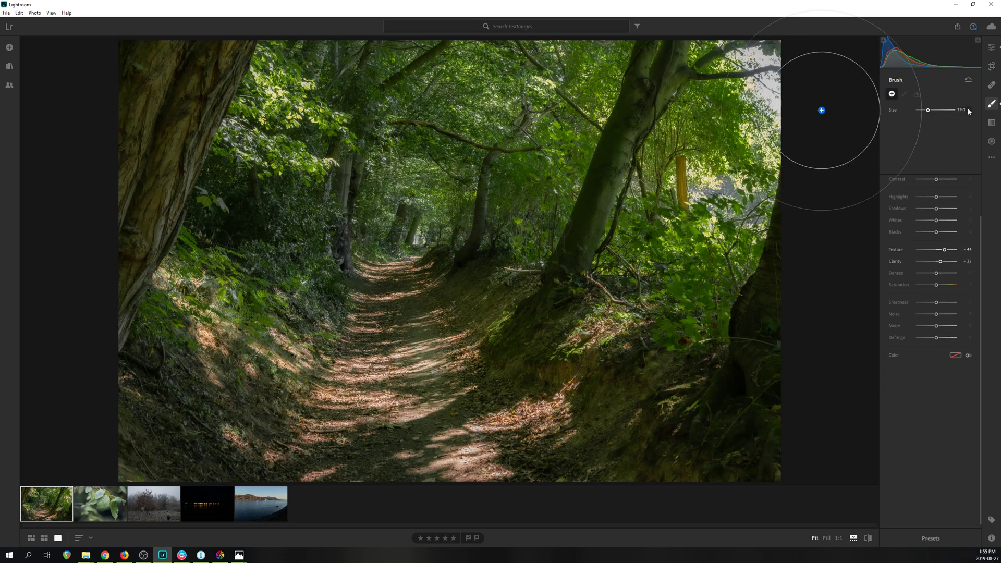
left_click_drag(402, 279, 398, 287)
left_click_drag(939, 164, 935, 166)
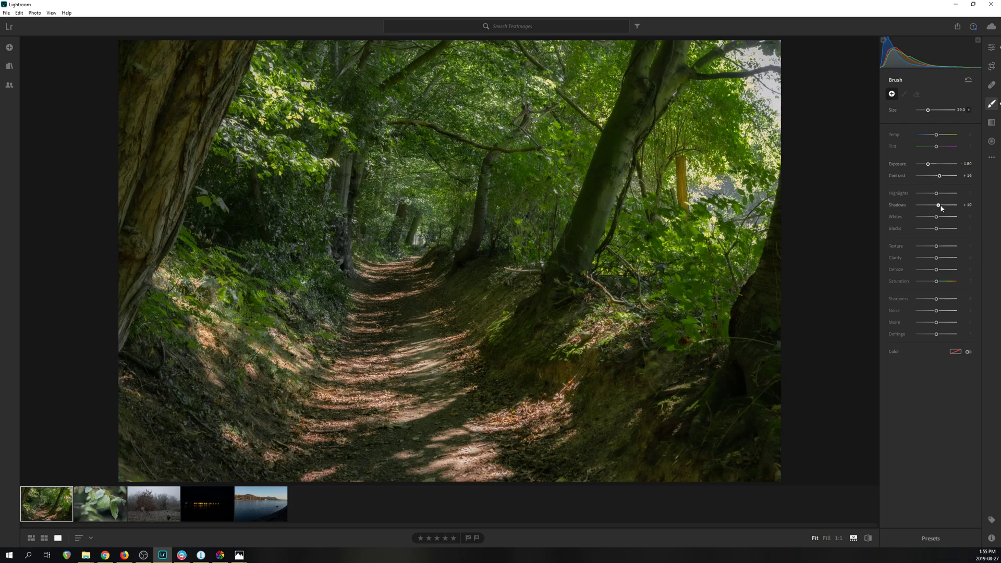
left_click(42, 37)
left_click(35, 475)
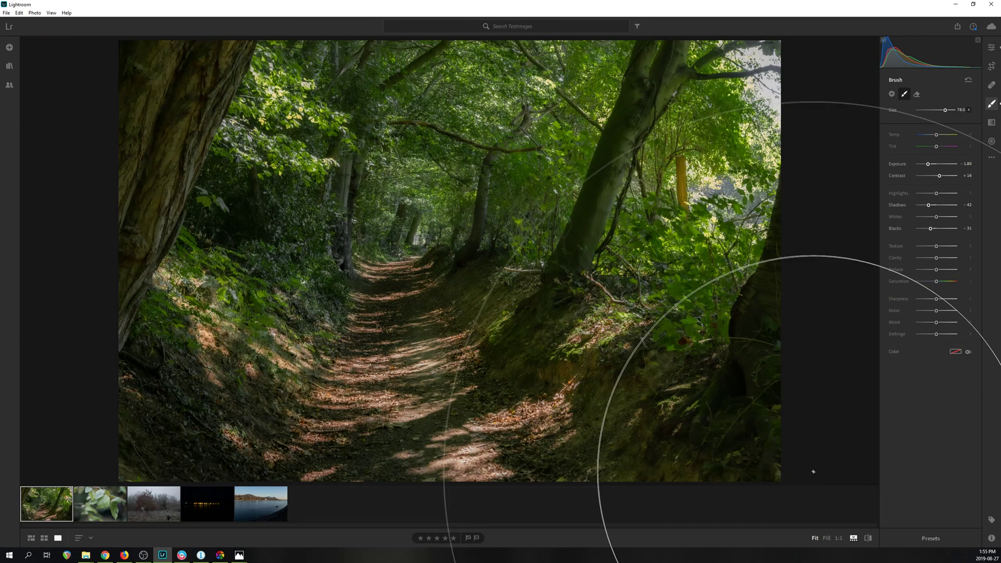
left_click(813, 471)
left_click(808, 39)
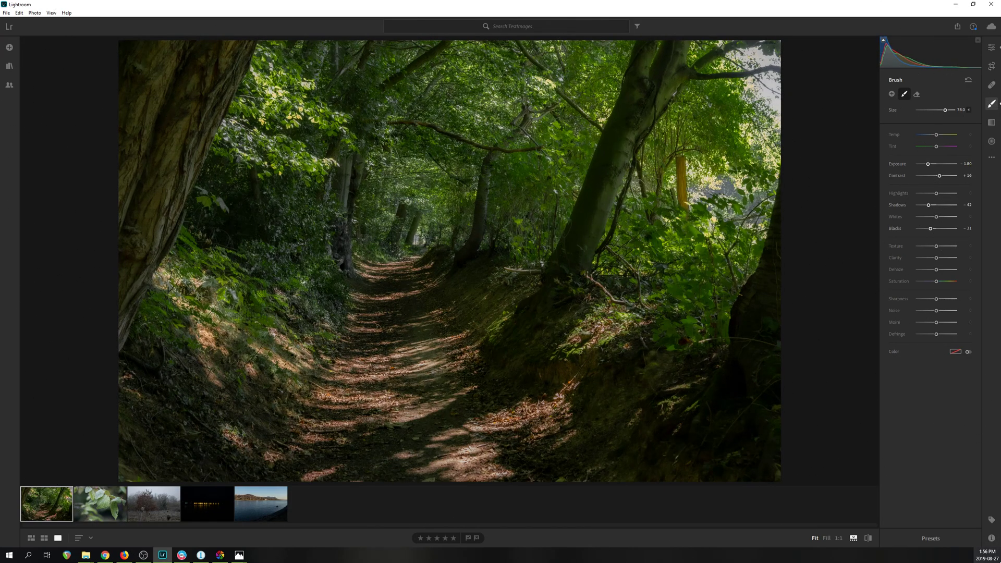
Step: Create another brush adjustment of size 36.7 with raised exposure and paint the far end of the forest path
left_click(892, 94)
left_click_drag(946, 110, 931, 110)
mouse_move(943, 167)
left_mouse_down()
mouse_move(921, 166)
mouse_move(940, 165)
left_mouse_up()
left_click(401, 286)
Step: Erase the edge-darkening brush adjustment from the middle of the path with a size 30 eraser
left_click(122, 45)
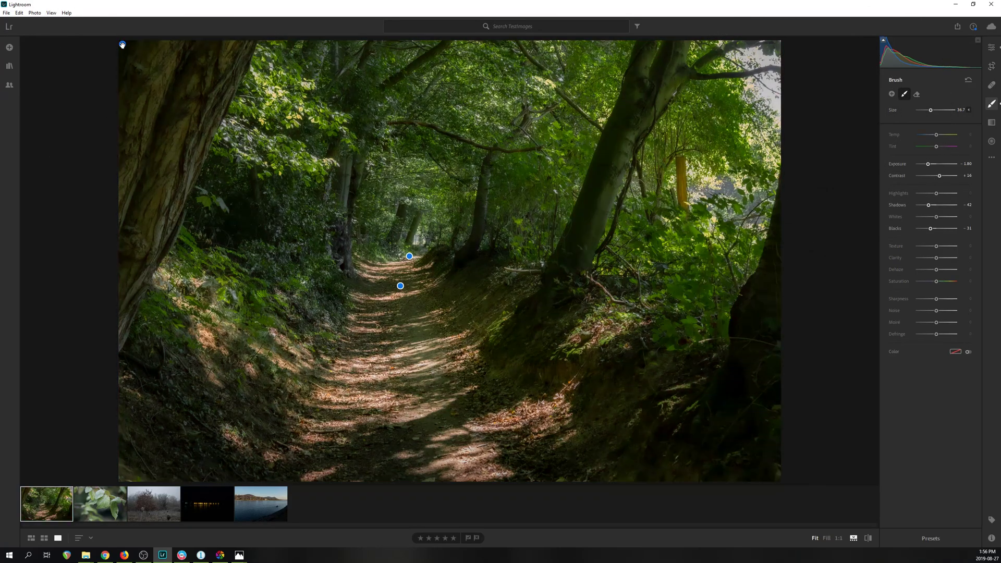
left_click(917, 95)
left_click_drag(931, 110, 929, 110)
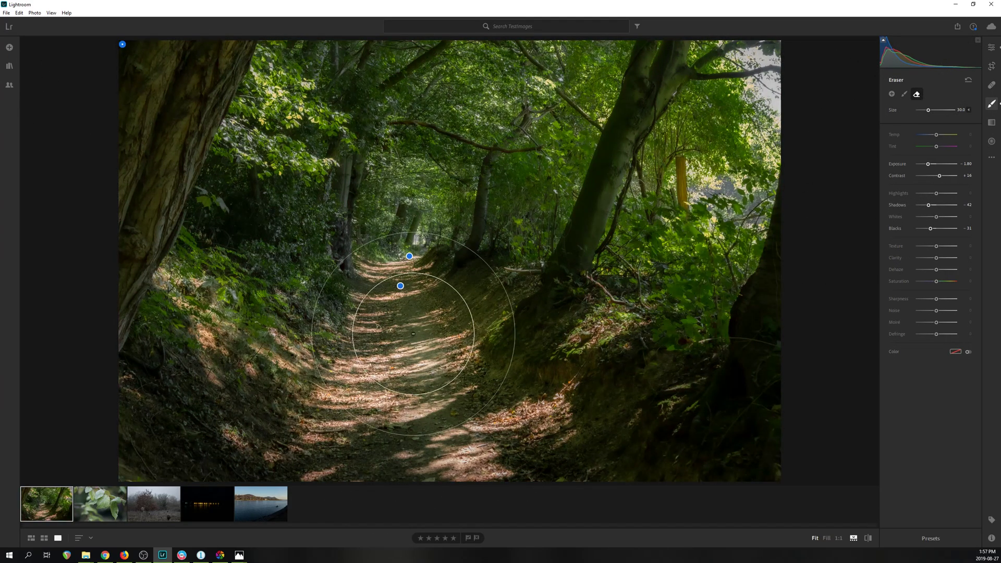
Step: Check the brush's colour picker and inspect the photo at 1:1, then fit it to the window again
key("alt+Tab")
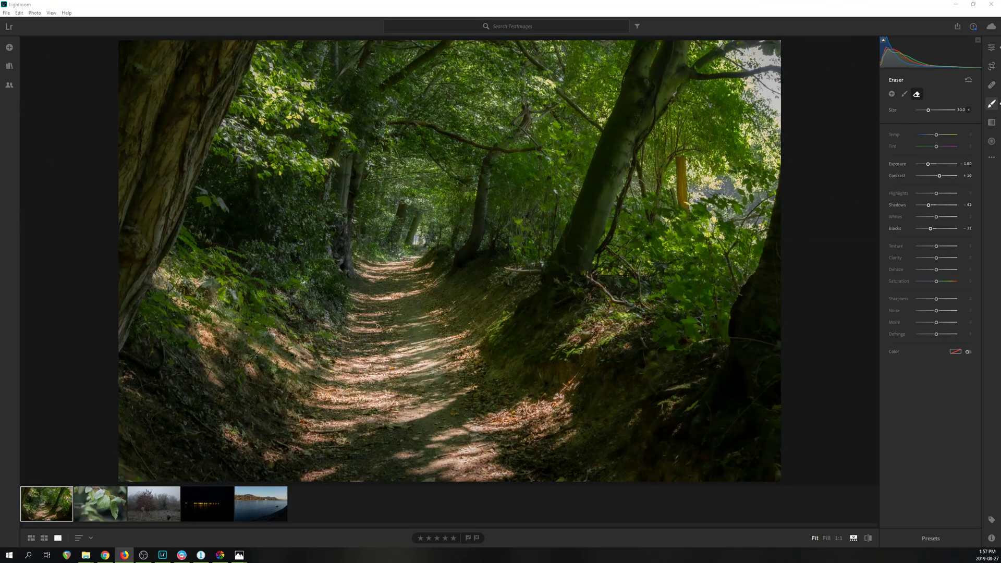
left_click(956, 352)
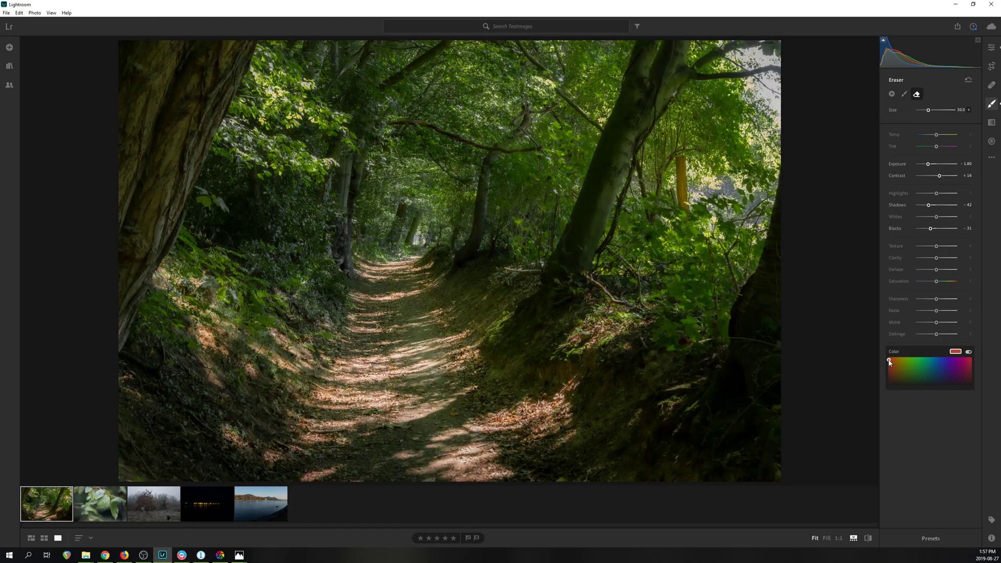
left_click(957, 352)
left_click(838, 539)
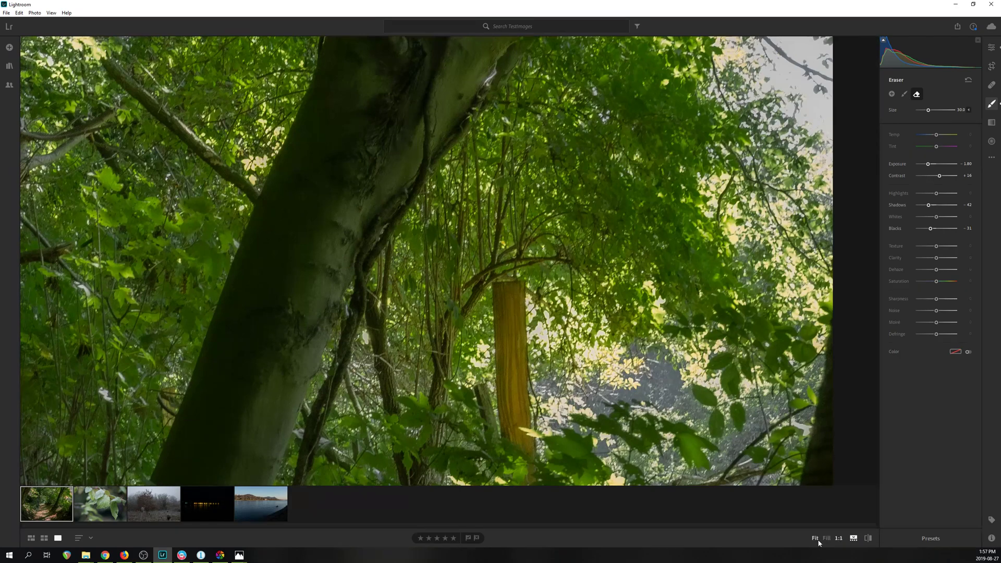
left_click(817, 539)
Step: Look through the view options for a way to show the brush masks, and toggle the tool and mask overlays
right_click(124, 43)
left_click(52, 13)
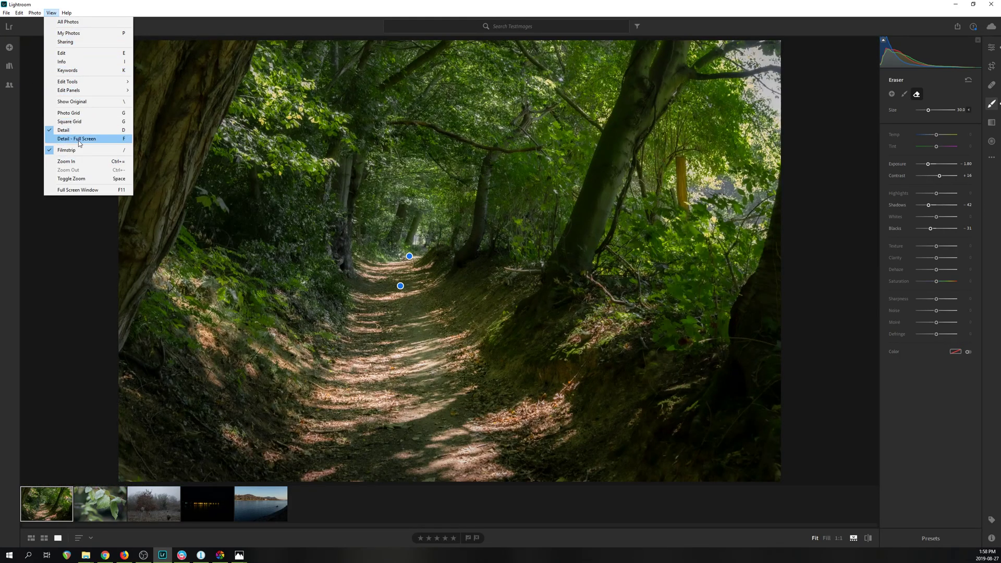
mouse_move(60, 16)
left_click(288, 346)
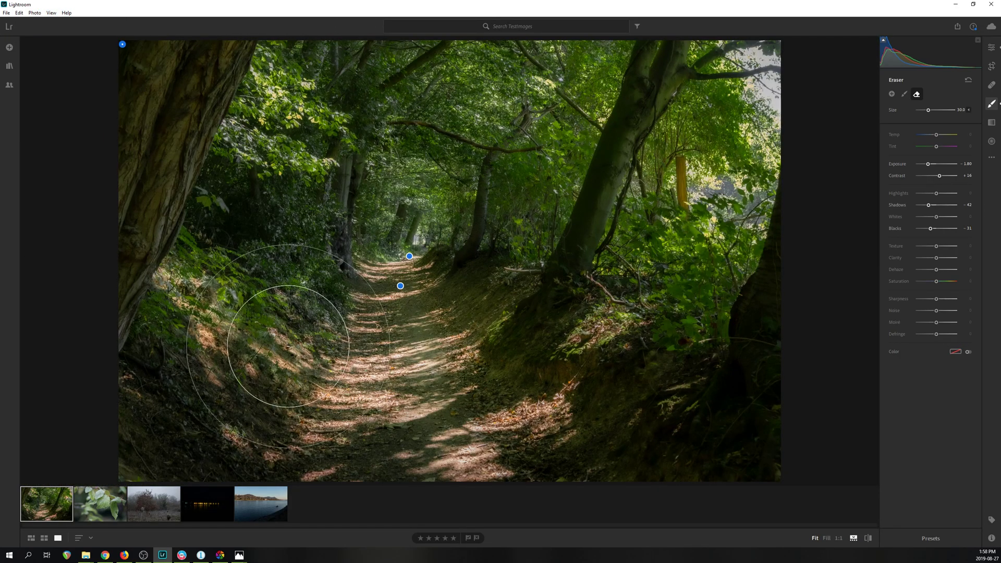
key("o")
mouse_move(389, 362)
left_mouse_down()
mouse_move(425, 332)
mouse_move(420, 299)
mouse_move(436, 286)
mouse_move(403, 259)
mouse_move(438, 371)
left_mouse_up()
left_click(892, 94)
key("o")
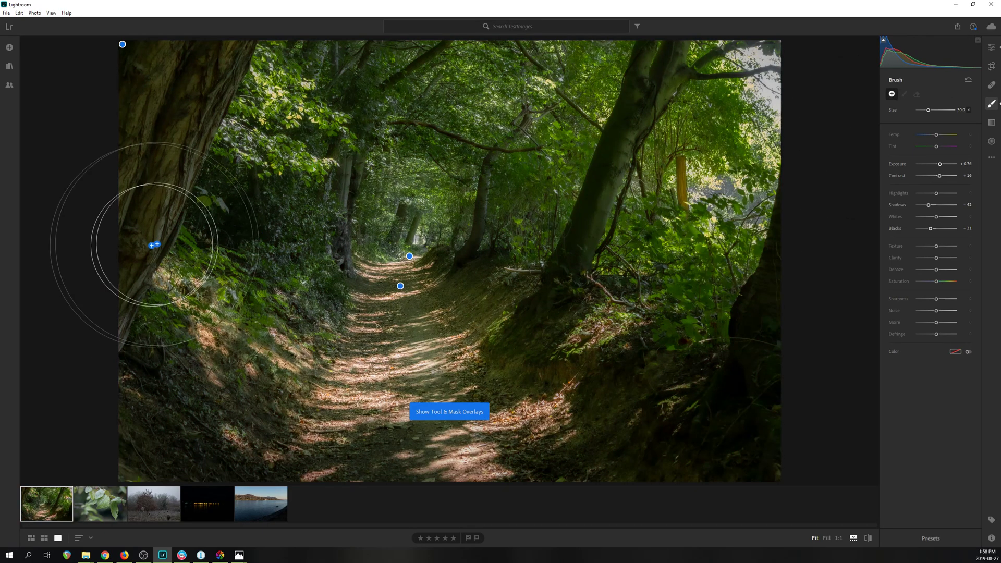
Step: Open the split toning controls in the Effects settings and tint the highlights and shadows at low saturation
left_click(993, 53)
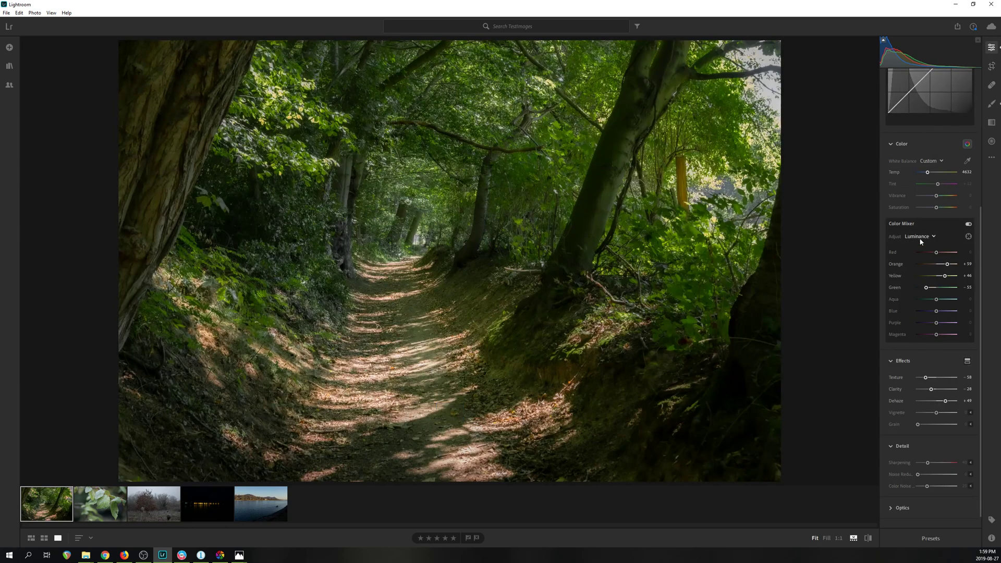
left_click(967, 361)
left_click(889, 400)
left_click_drag(899, 410, 971, 414)
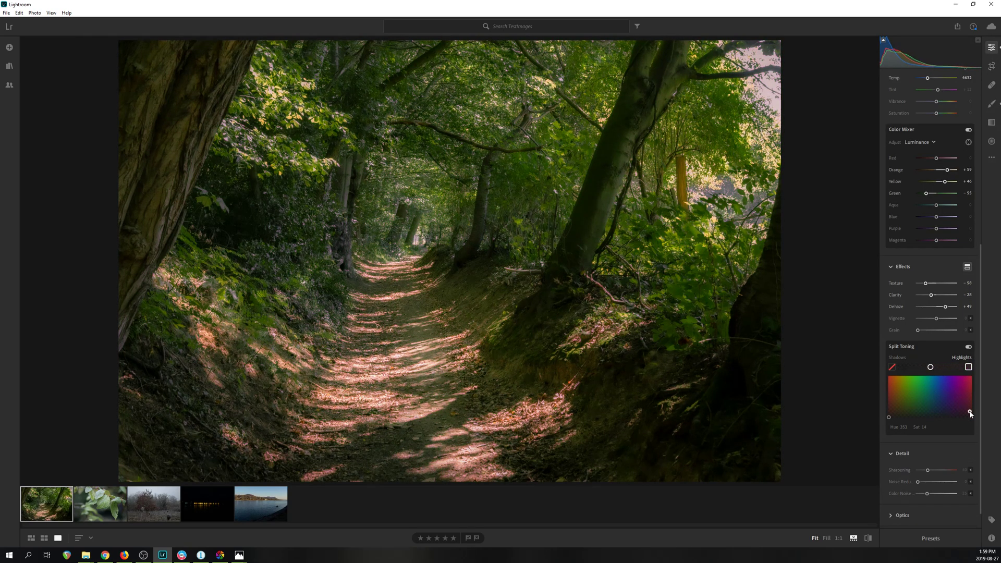
left_click_drag(890, 417, 889, 415)
Step: In the Color Mixer's luminance mode, set yellow to 6 and green to -36
left_click_drag(981, 367, 982, 304)
left_click(920, 248)
left_click(914, 262)
left_click(919, 294)
scroll(938, 256, "down", 2)
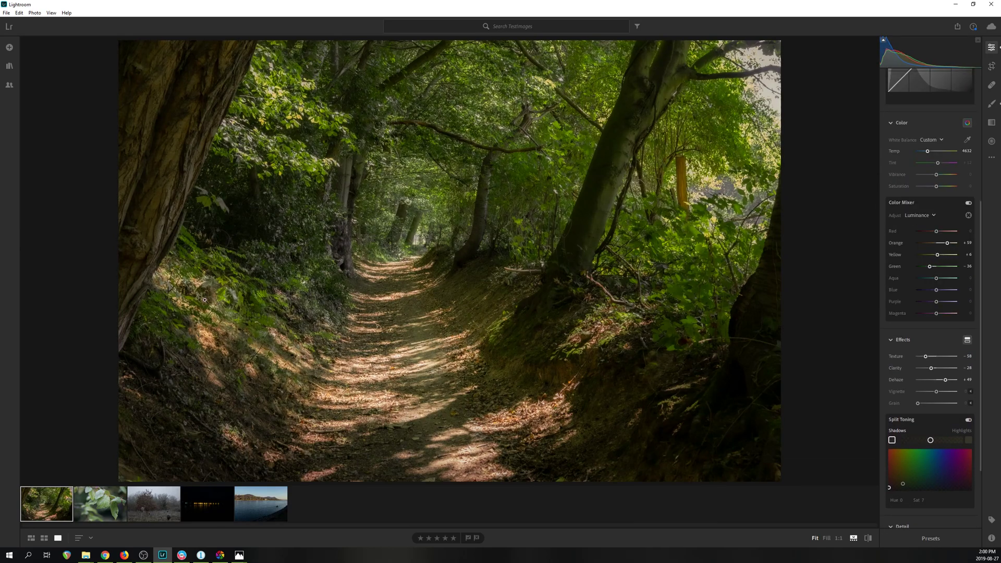
left_click(144, 556)
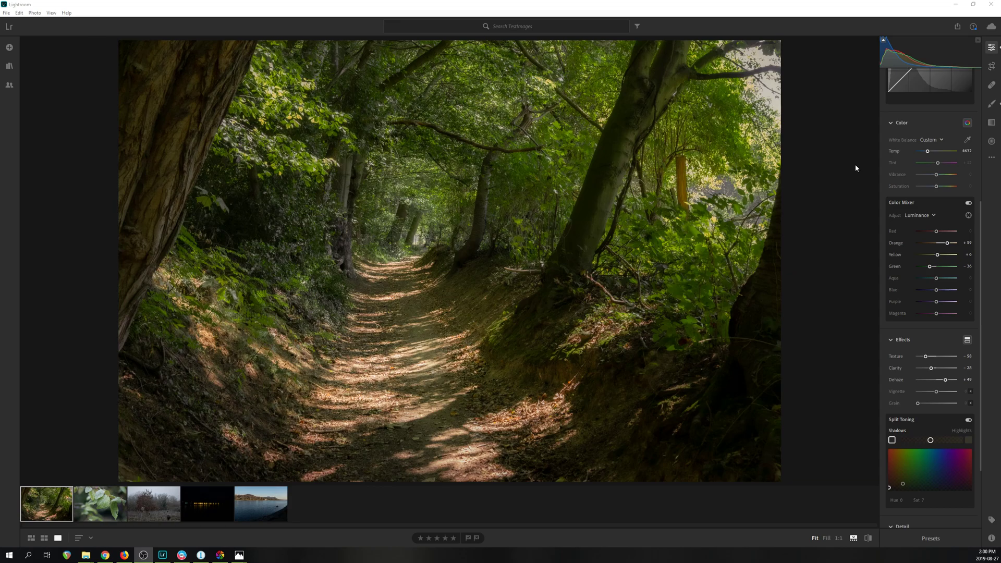
Step: Select the brush adjustment at the far end of the path and set its exposure to 2.40 and contrast to 70
left_click(992, 104)
left_click(401, 285)
left_click(409, 256)
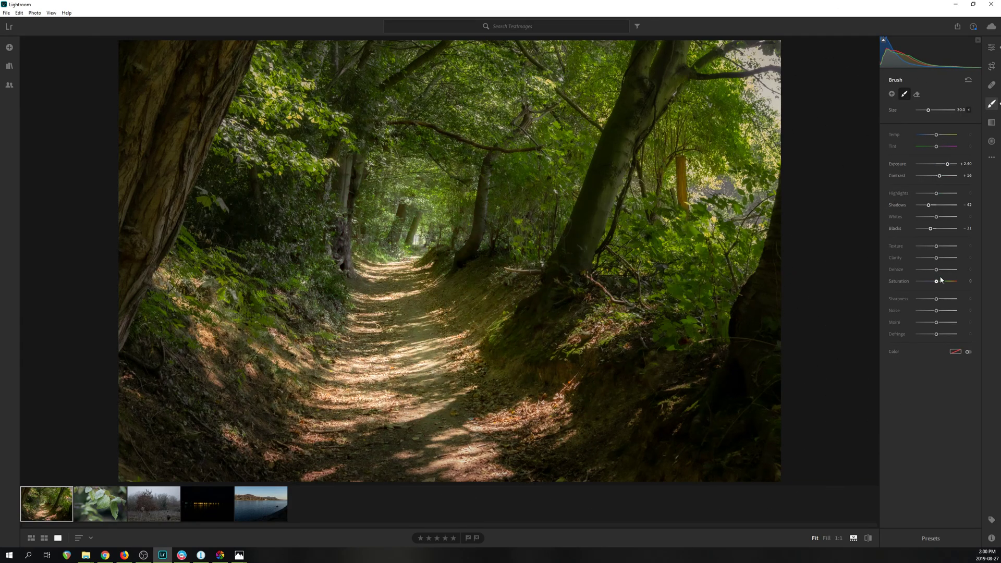
left_click_drag(942, 180, 950, 180)
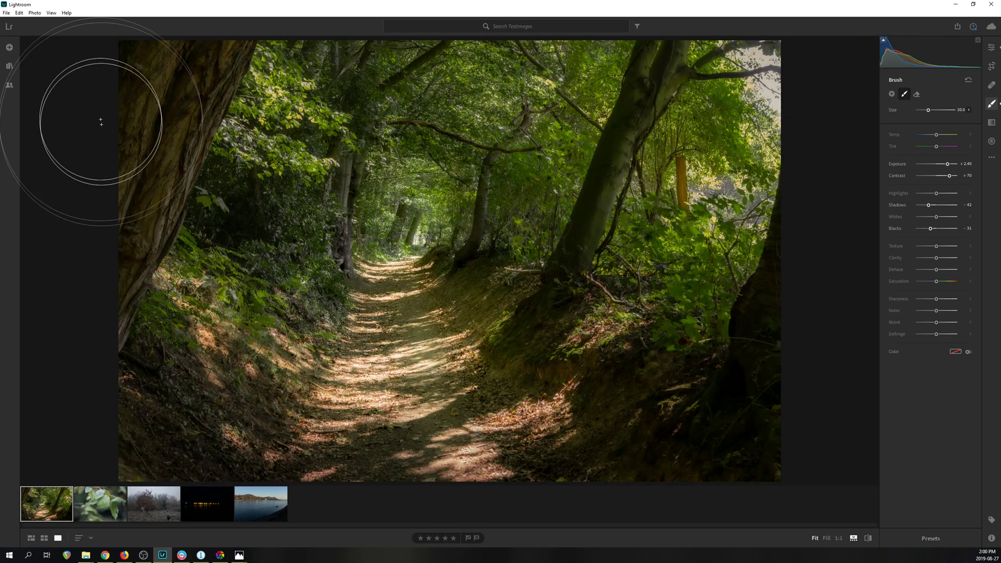
Step: On the edge-darkening brush adjustment, set contrast to -24, lower saturation to -92 and adjust the exposure
left_click(992, 104)
left_click(992, 104)
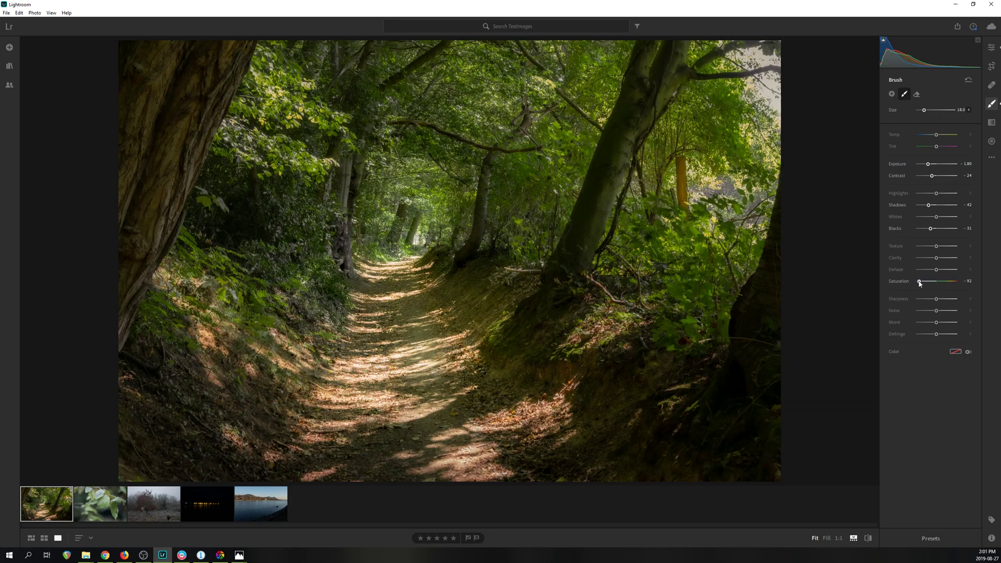
left_click_drag(937, 168, 926, 167)
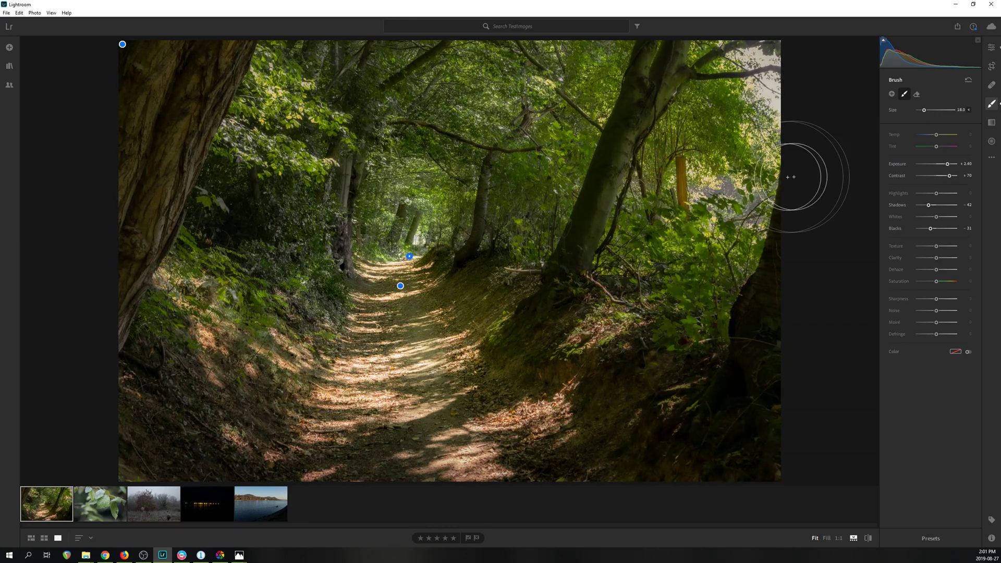
Step: On the brush at the path's far end, set exposure to 0.88, blacks to -18 and saturation to 45, and raise dehaze
left_click_drag(947, 164, 941, 164)
mouse_move(931, 229)
left_mouse_down()
mouse_move(946, 229)
mouse_move(930, 226)
left_mouse_up()
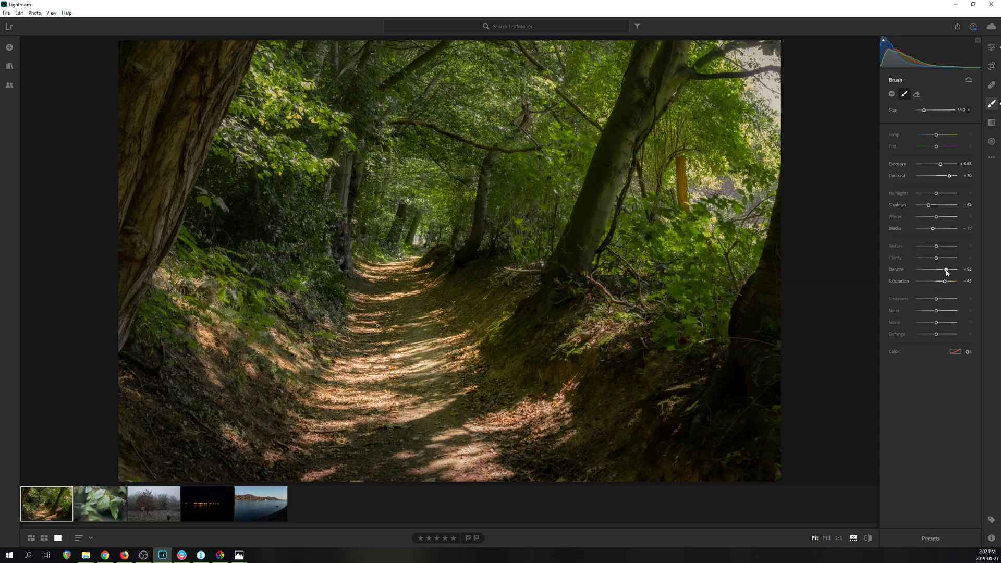
left_click_drag(947, 271, 950, 270)
Step: Reselect the edge-darkening brush and set exposure to -1.12, clarity to -42, dehaze and saturation to -100, and sharpness to -16
left_click(123, 43)
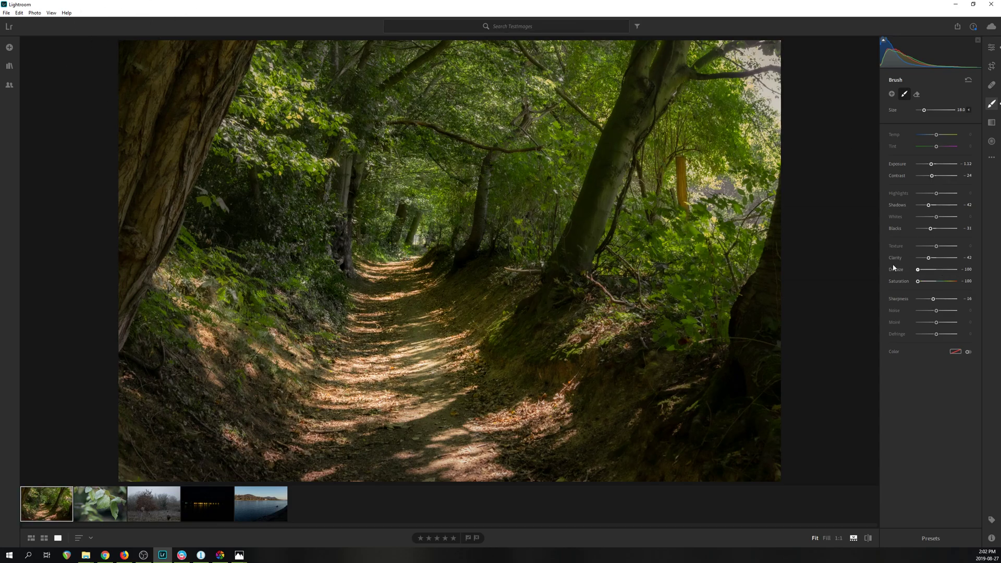